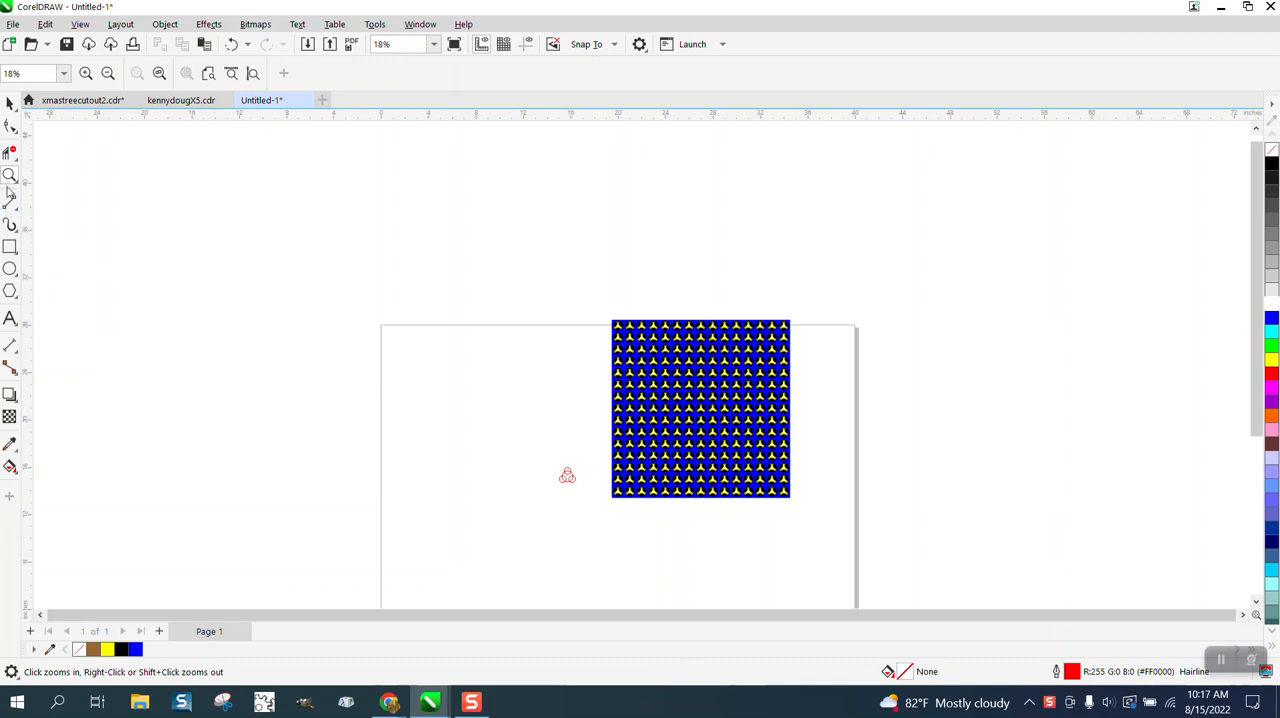
- Move the top small circle up clear of the large circle and set its diameter to 0.5 inches
left_click_drag(521, 450, 682, 519)
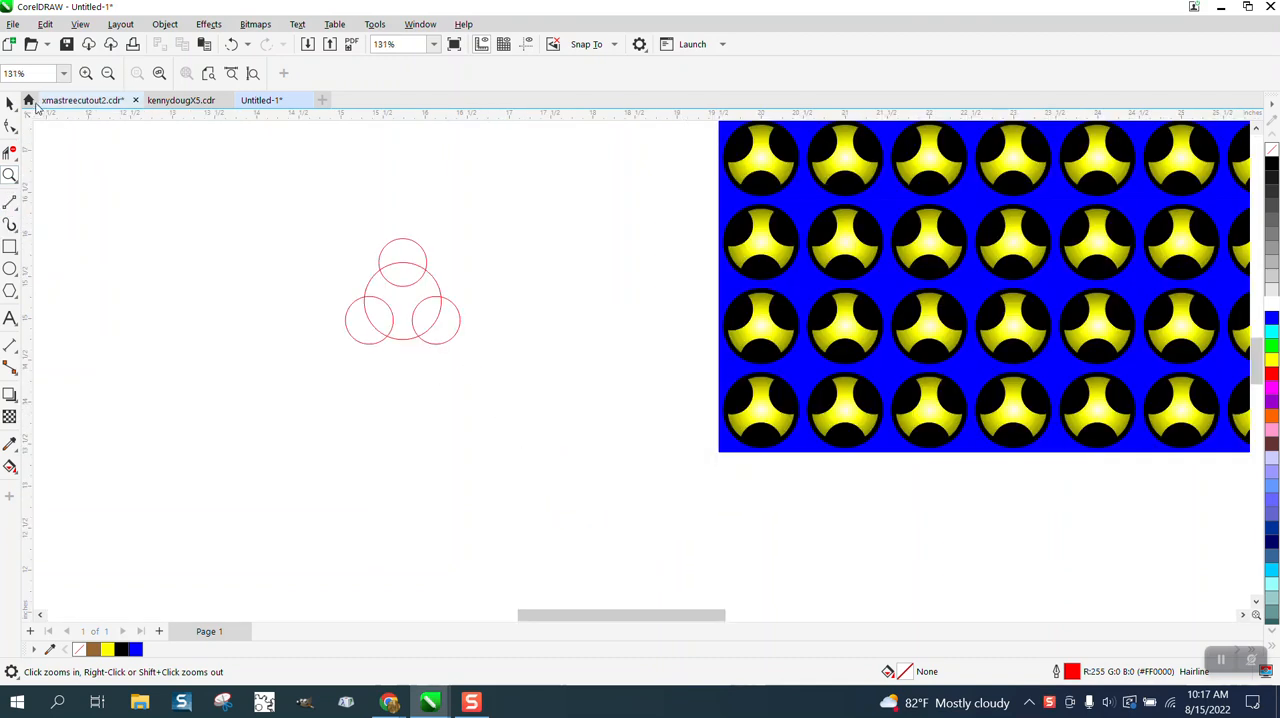
left_click(10, 103)
left_click_drag(416, 247, 402, 207)
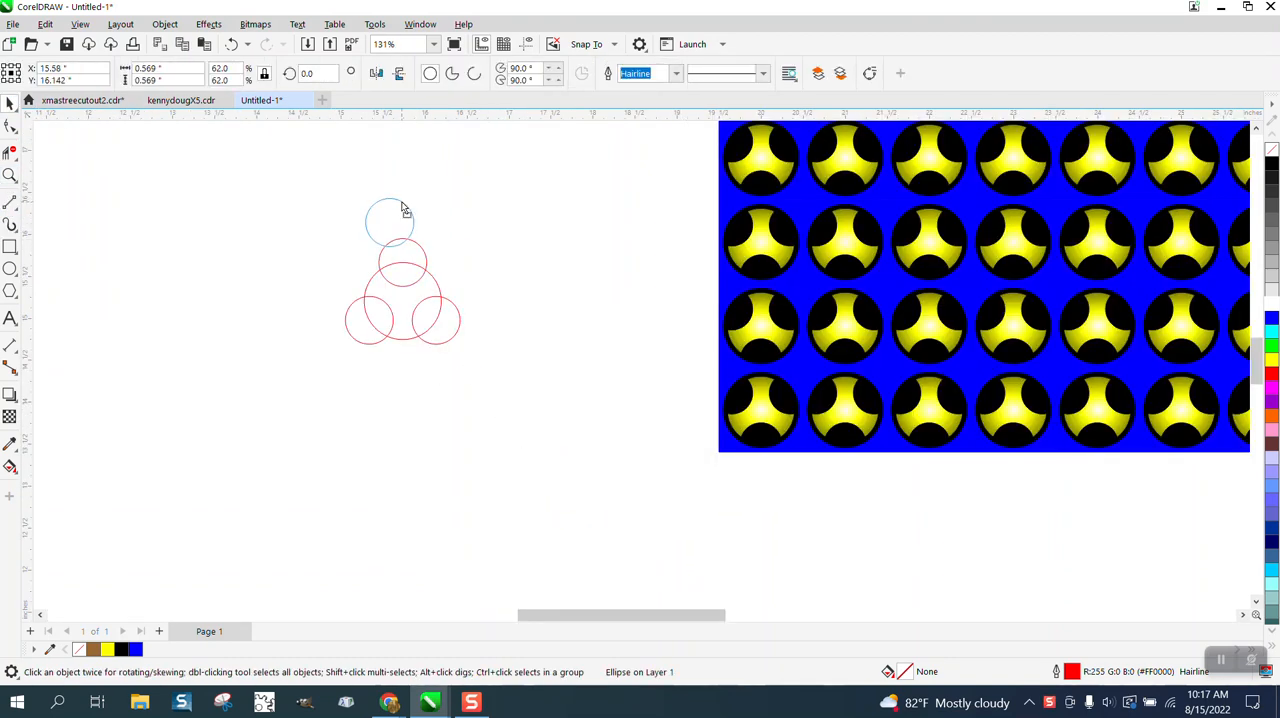
double_click(200, 66)
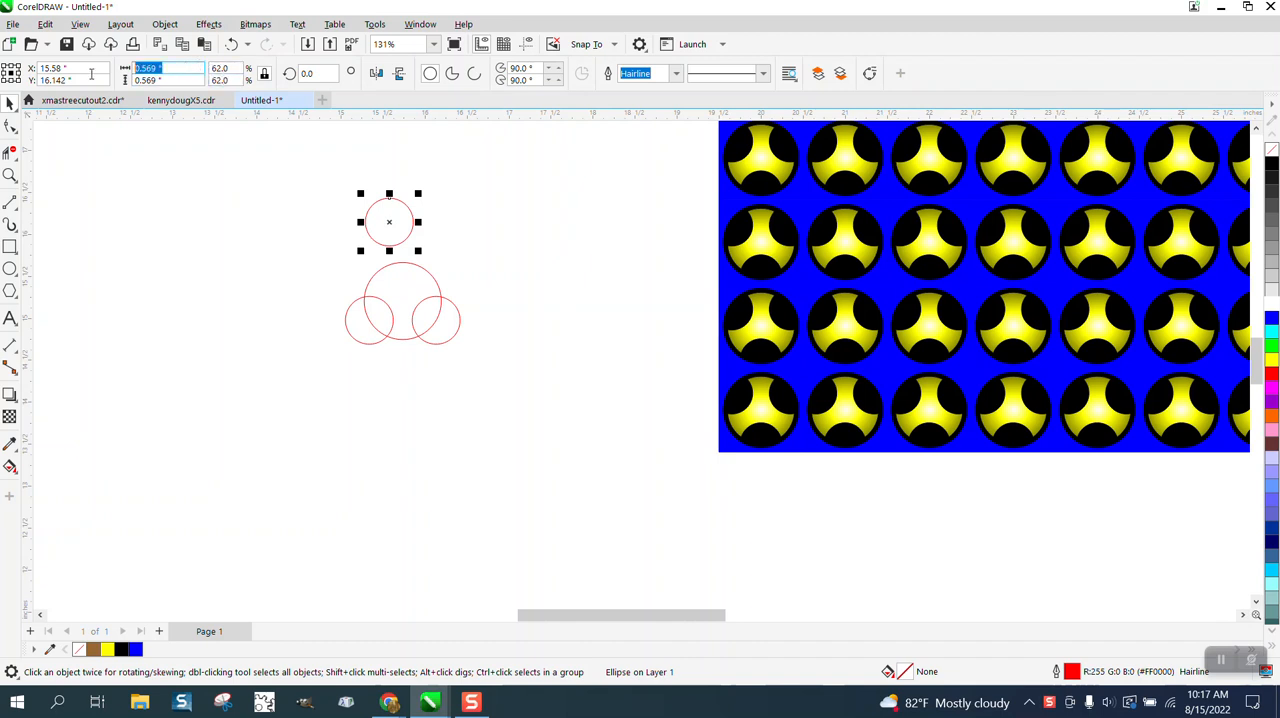
type("0.5")
key("Return")
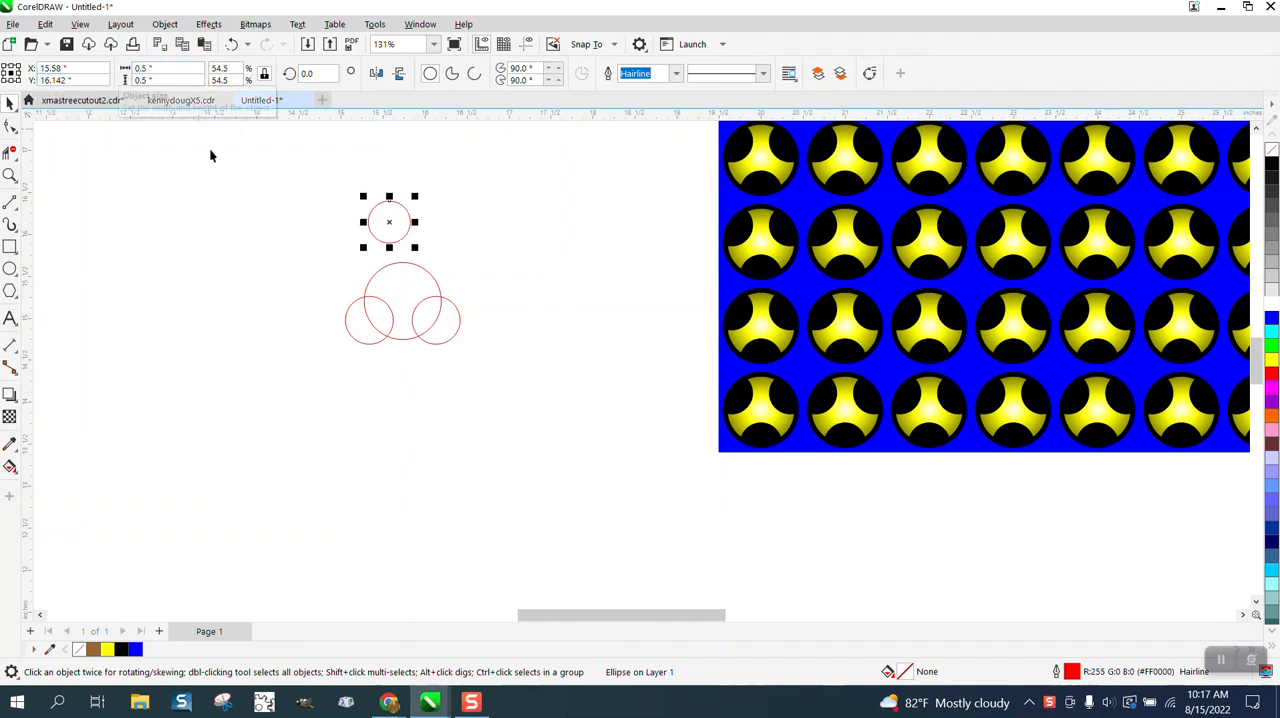
- Delete the two lower small circles overlapping the large circle
left_click(451, 331)
key("Delete")
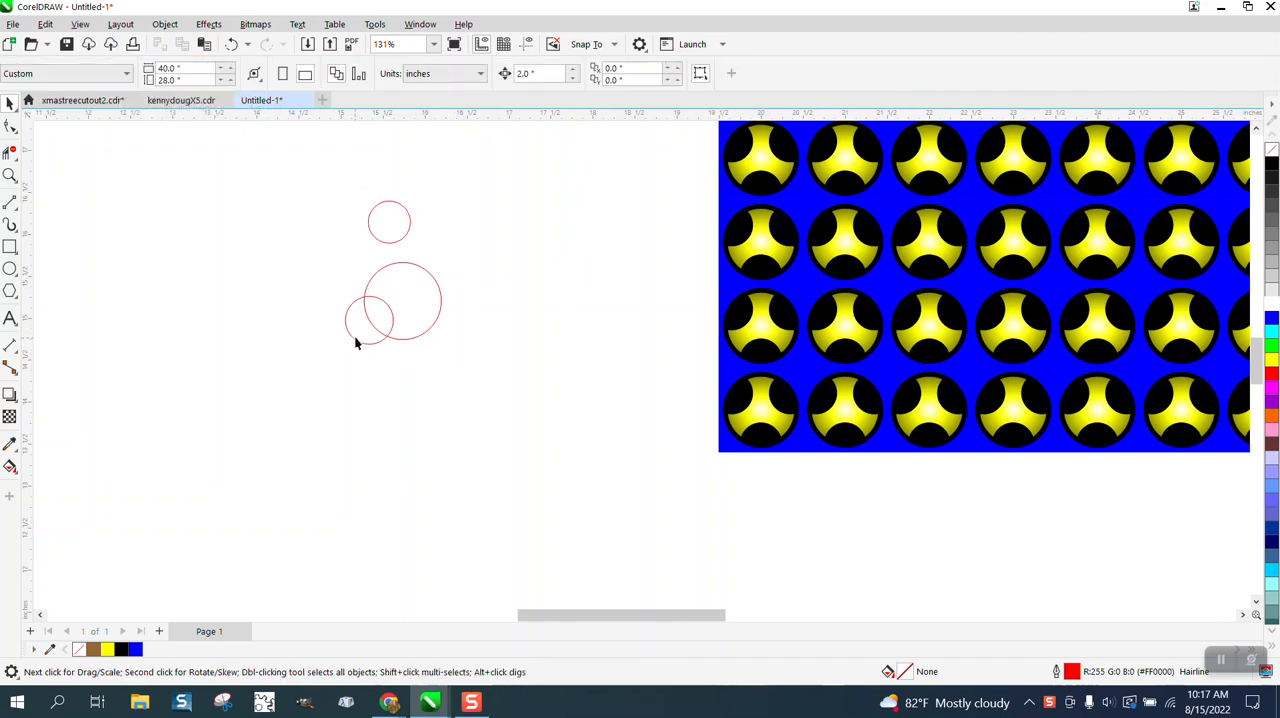
left_click(356, 332)
key("Delete")
- Set the large circle's diameter to 1 inch
left_click(389, 303)
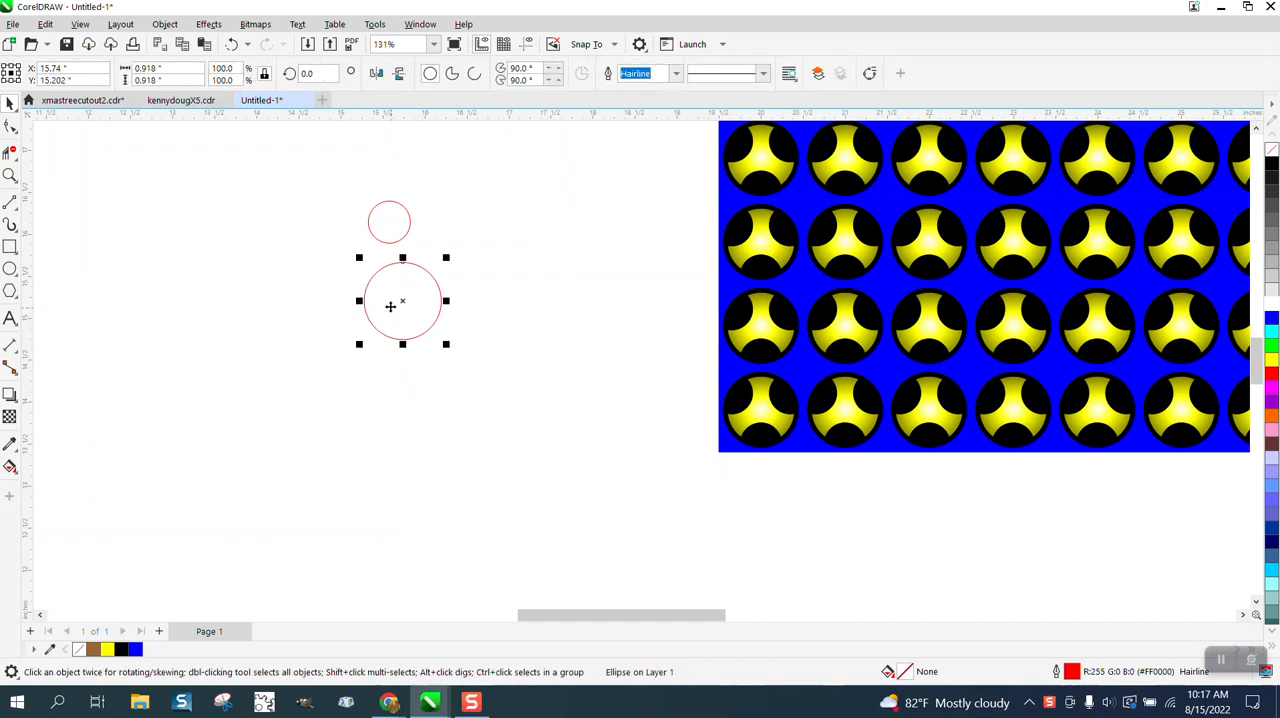
double_click(150, 67)
type("1")
key("Return")
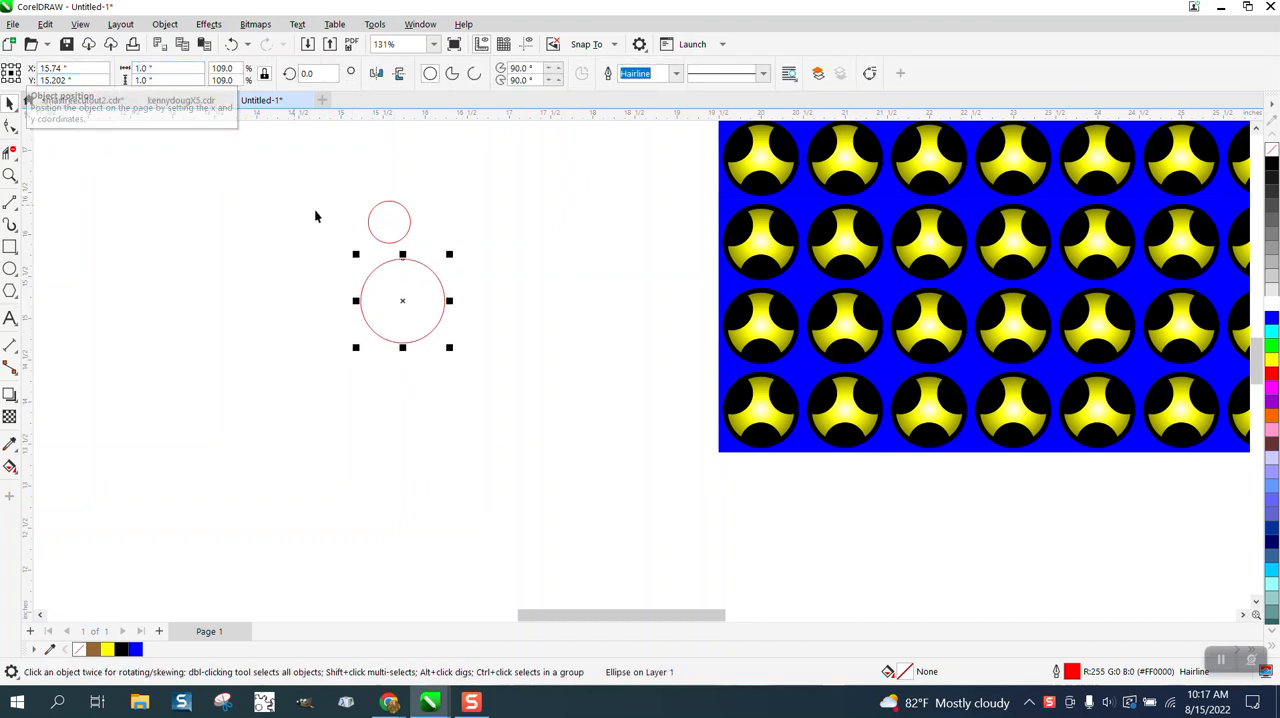
- Try centring the two circles on the page, and undo the placement over the blue pattern
left_click_drag(284, 166, 500, 401)
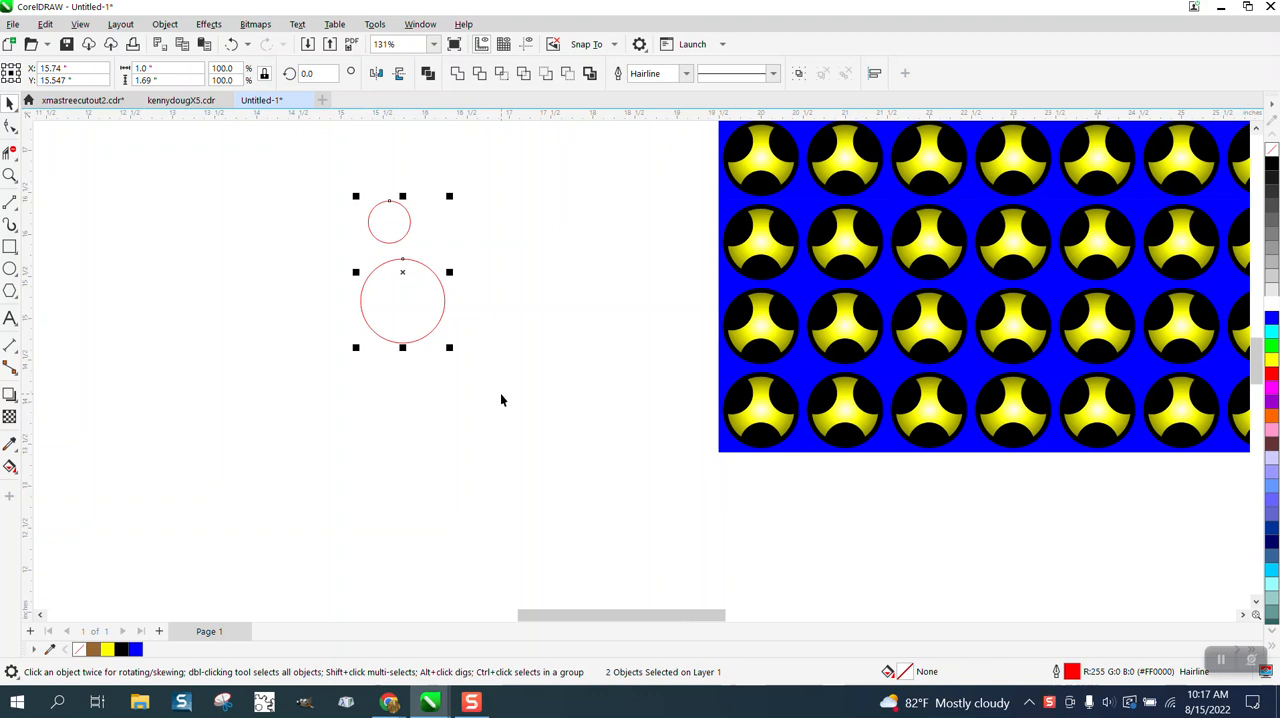
key("p")
scroll(500, 393, "down", 1)
scroll(830, 358, "down", 1)
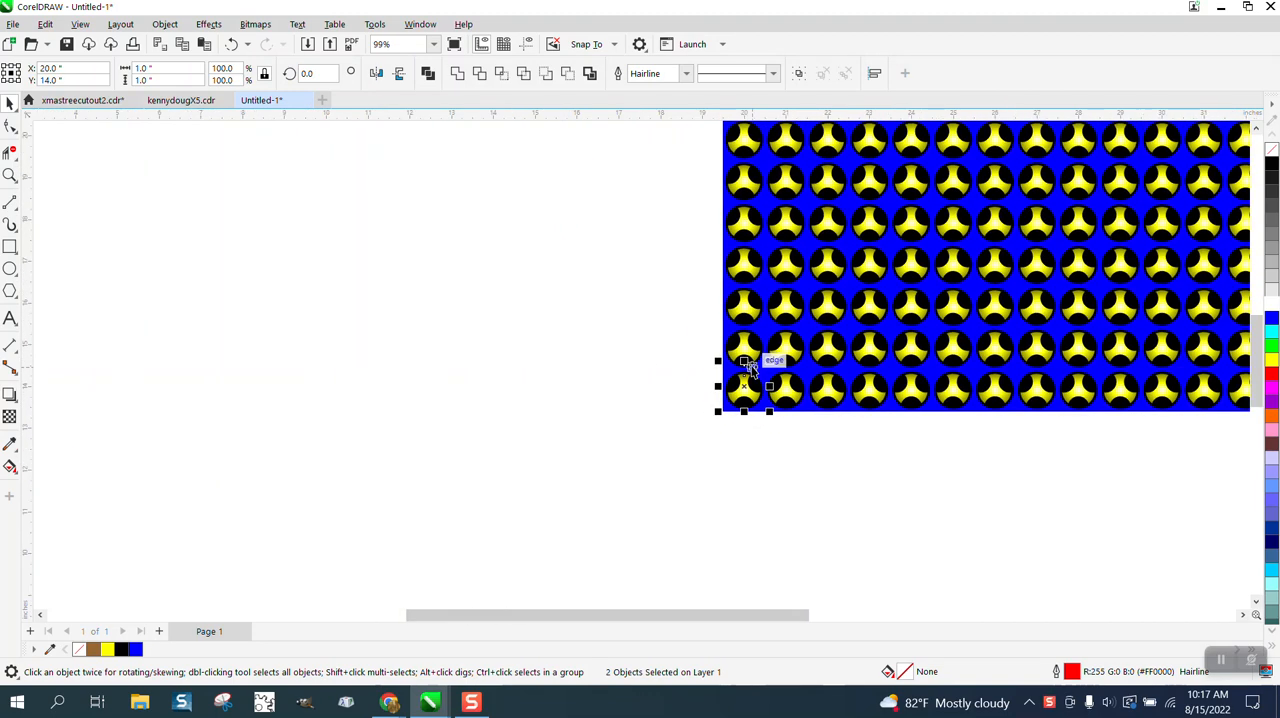
left_click(234, 46)
- Move the blue and yellow pattern off the page, and centre the two circles on the page with their tops aligned
scroll(480, 386, "down", 1)
scroll(591, 262, "down", 2)
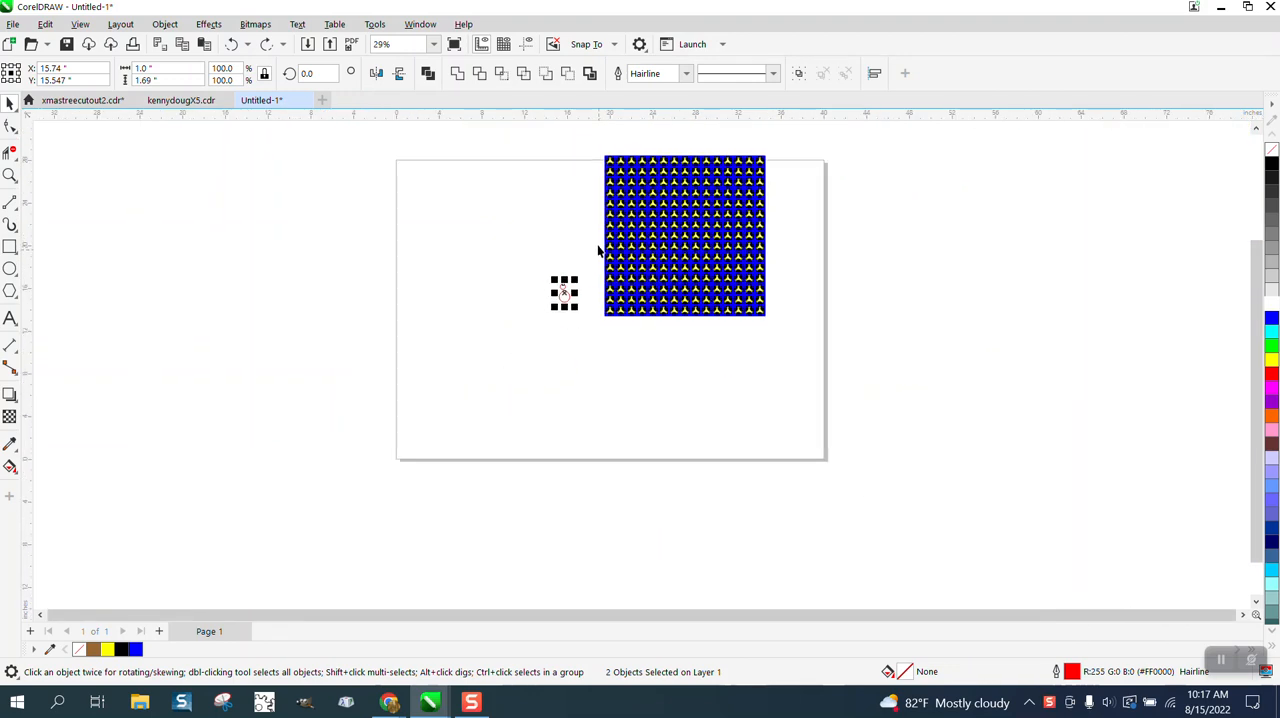
left_click_drag(585, 150, 808, 328)
left_click_drag(717, 249, 981, 256)
left_click_drag(491, 266, 706, 353)
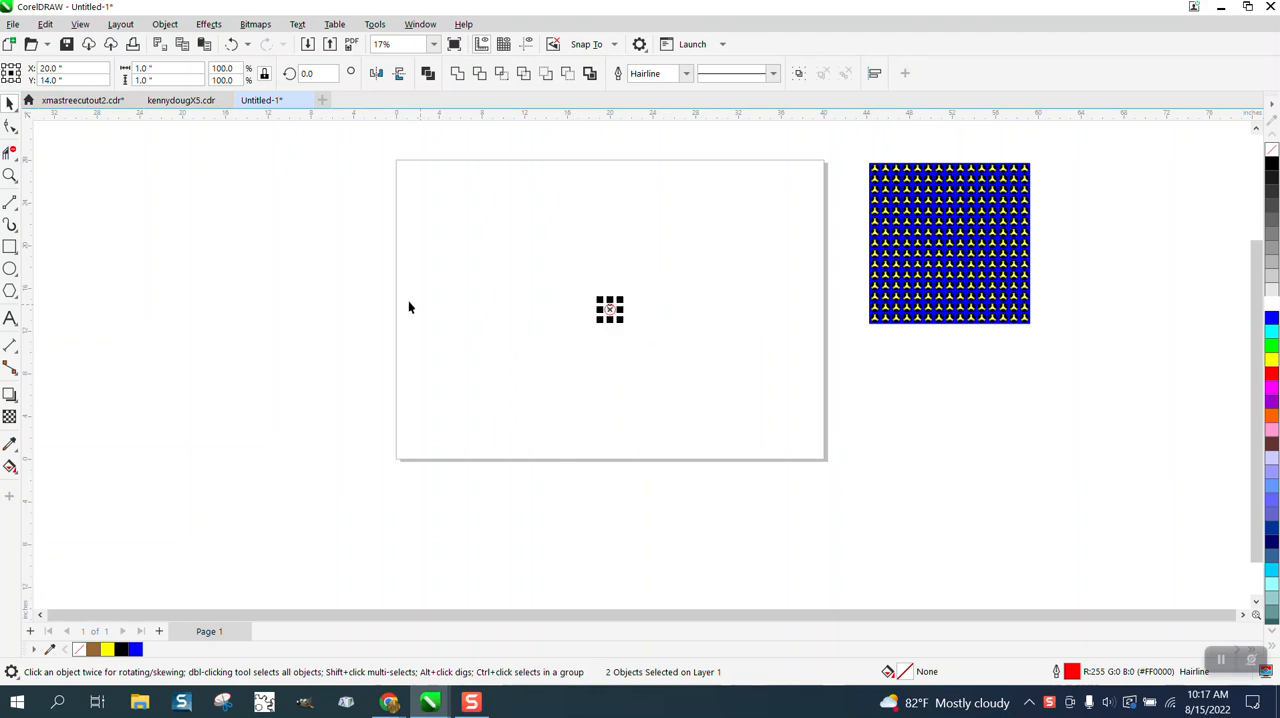
- Move the small circle straight up so its centre snaps onto the large circle's top edge
left_click(10, 175)
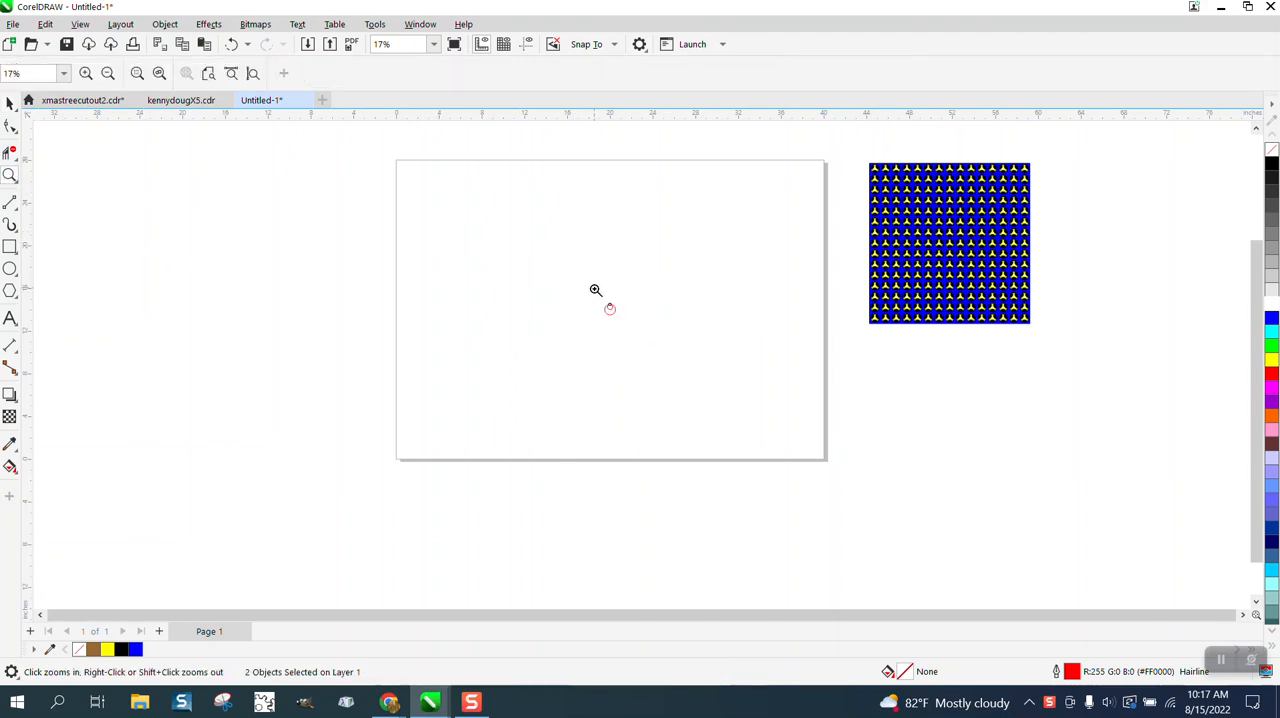
left_click_drag(594, 289, 696, 349)
left_click(10, 103)
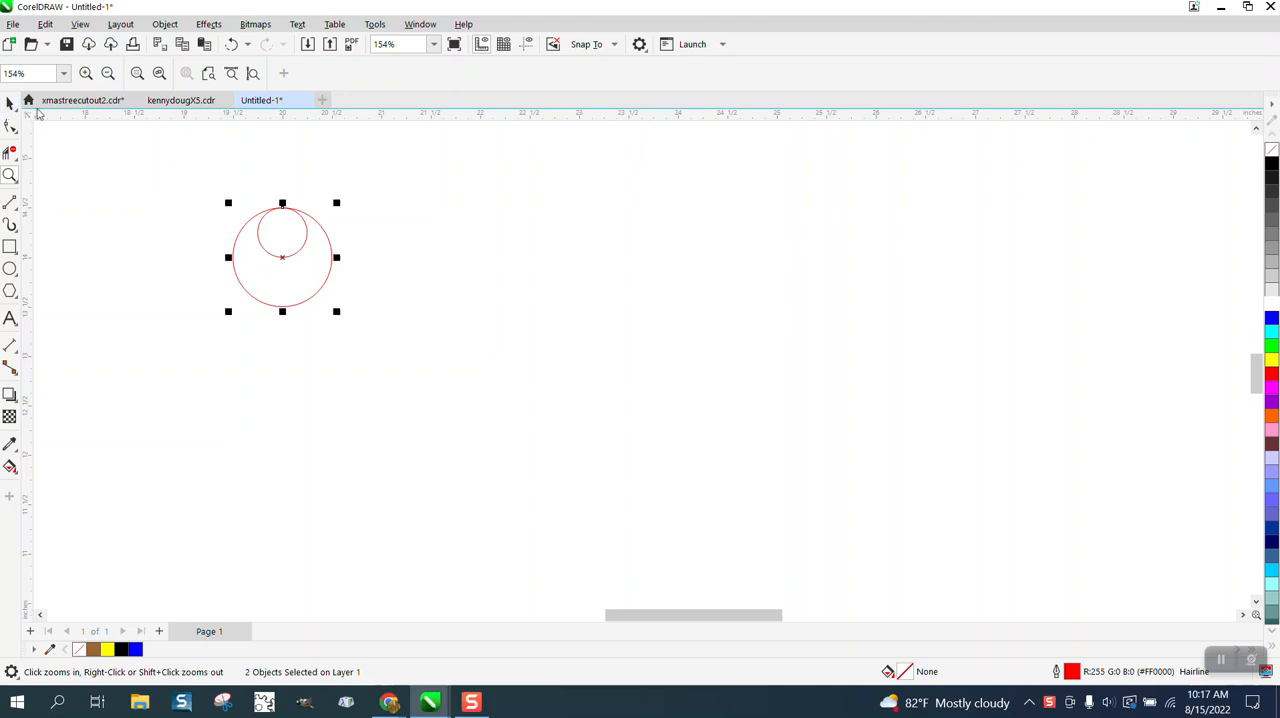
left_click(270, 147)
left_click(258, 222)
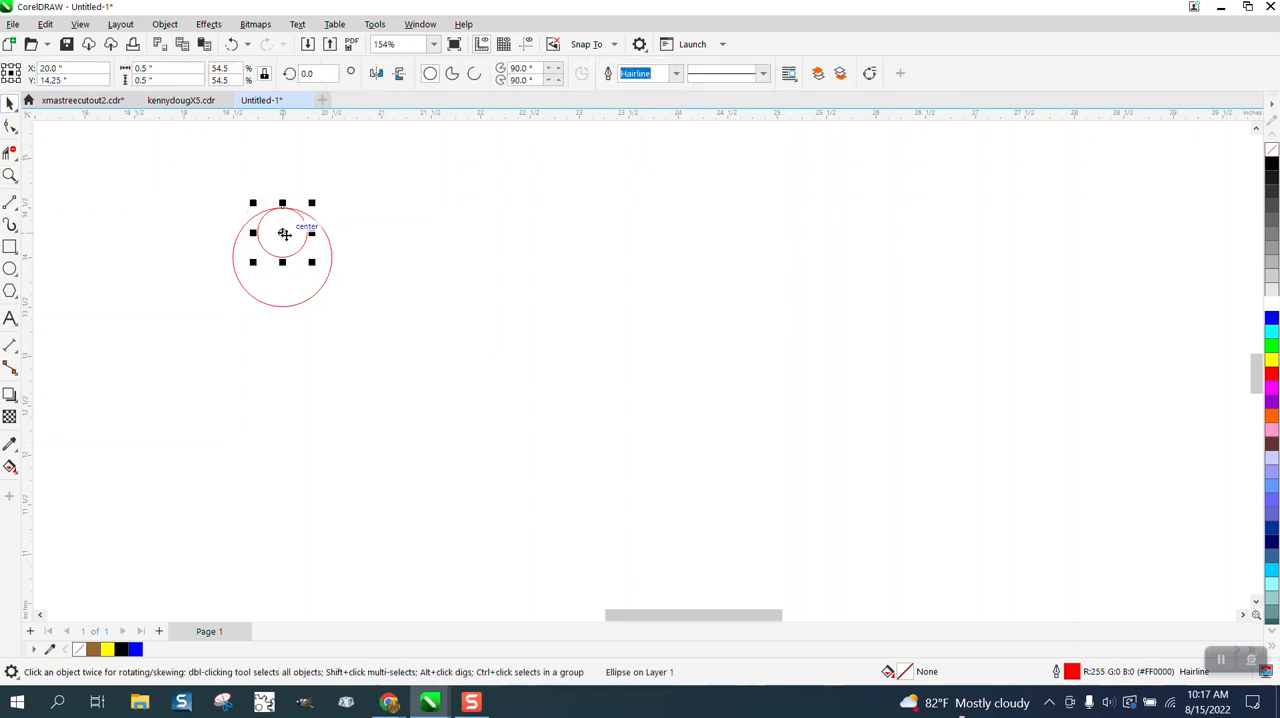
left_click_drag(284, 234, 282, 208)
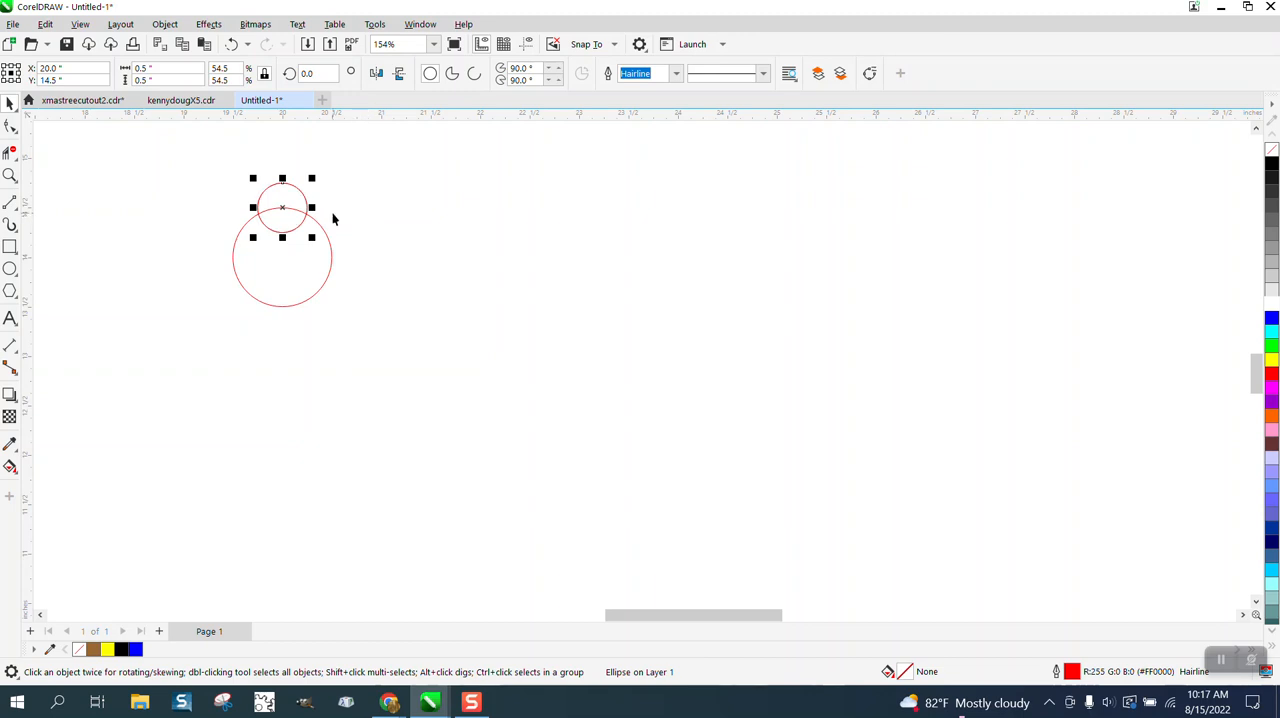
- Rotate copies of the 0.5 inch circle by 120° and 240° around the large circle's centre
left_click(283, 210)
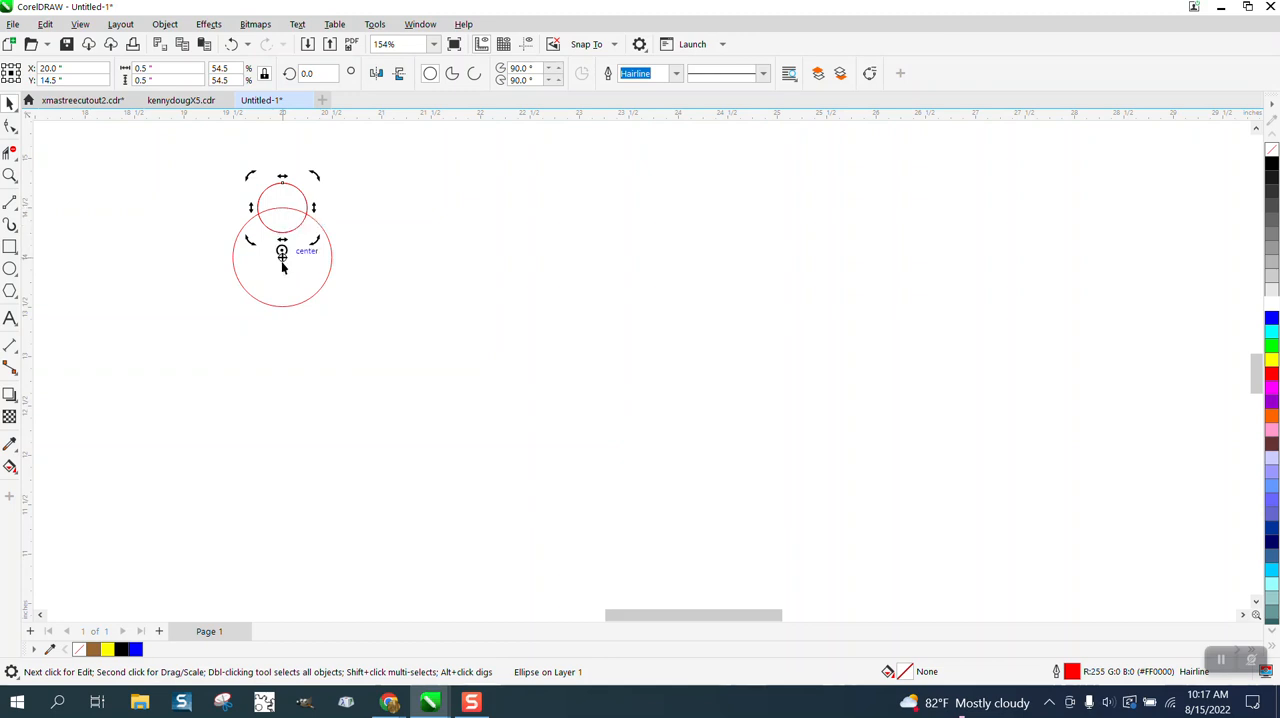
left_click(305, 207)
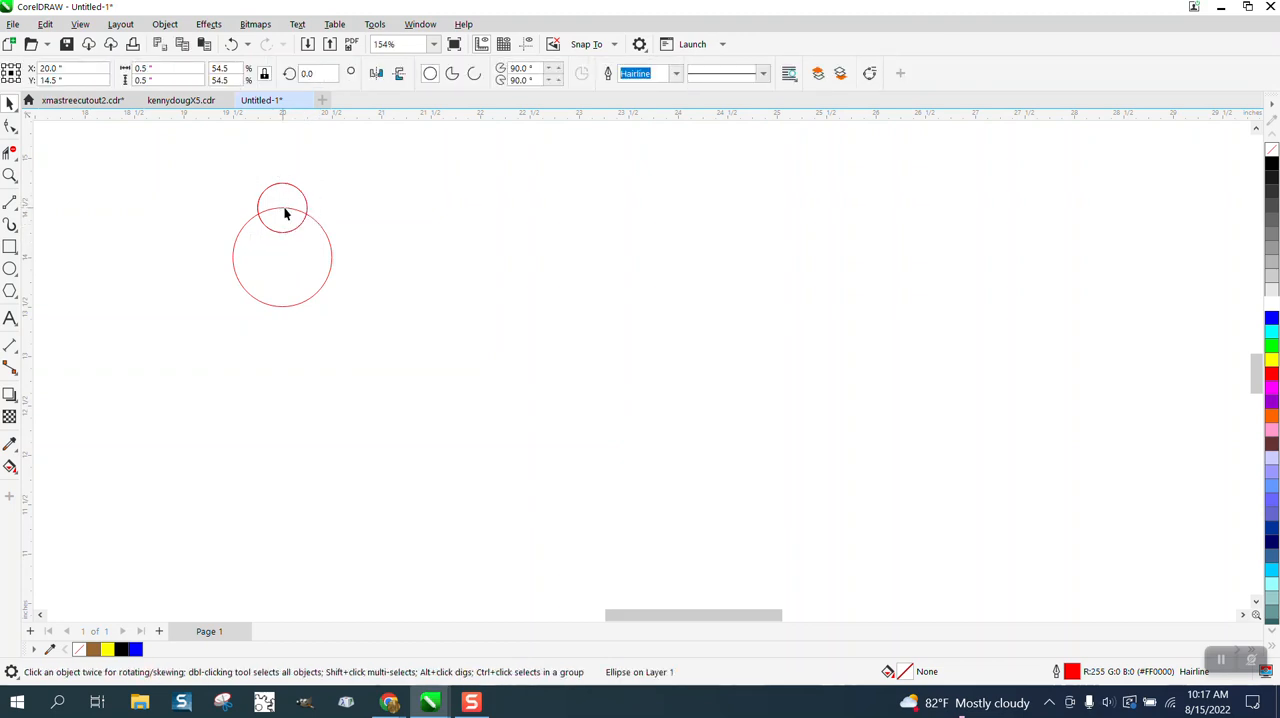
left_click(285, 213)
left_click(318, 74)
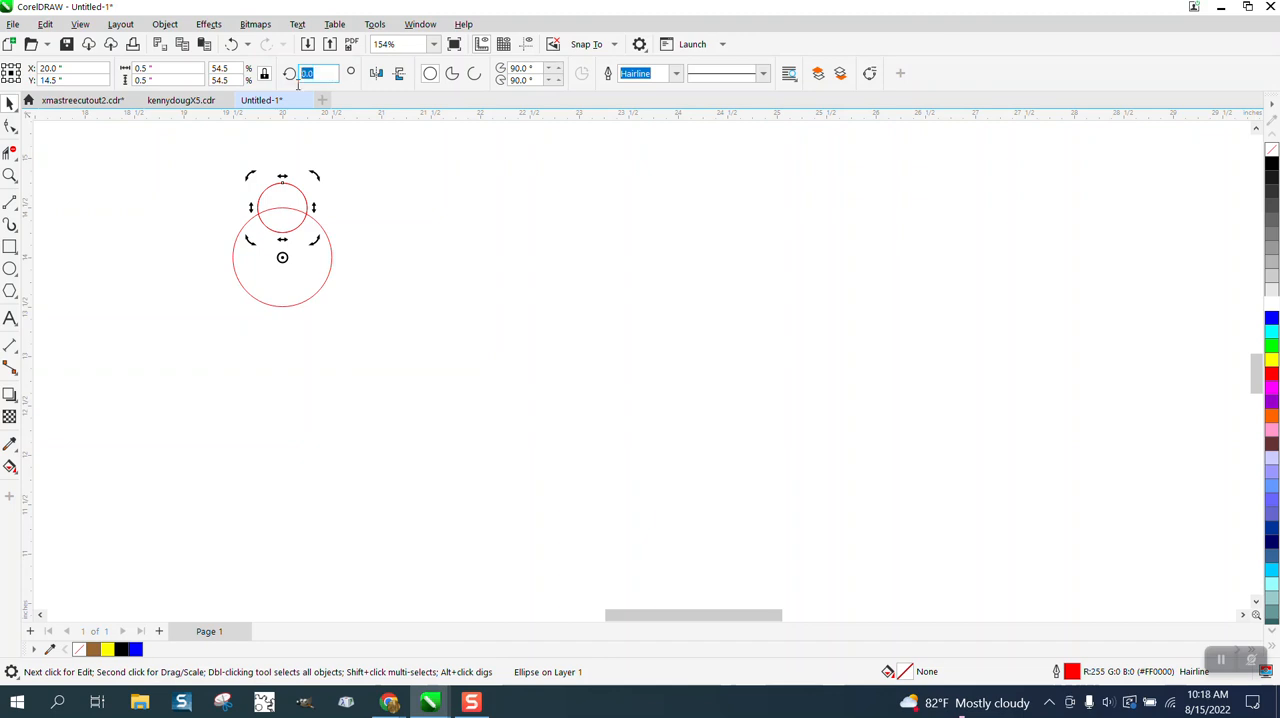
type("120")
key("Return")
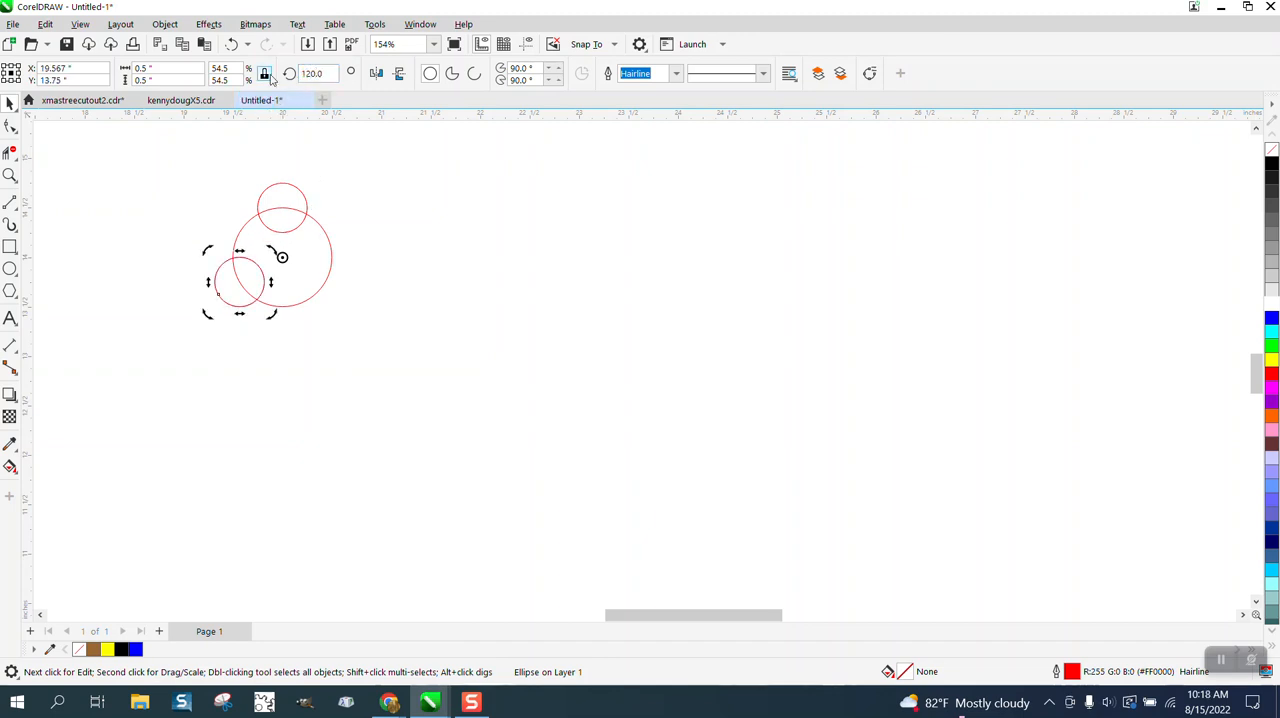
double_click(332, 75)
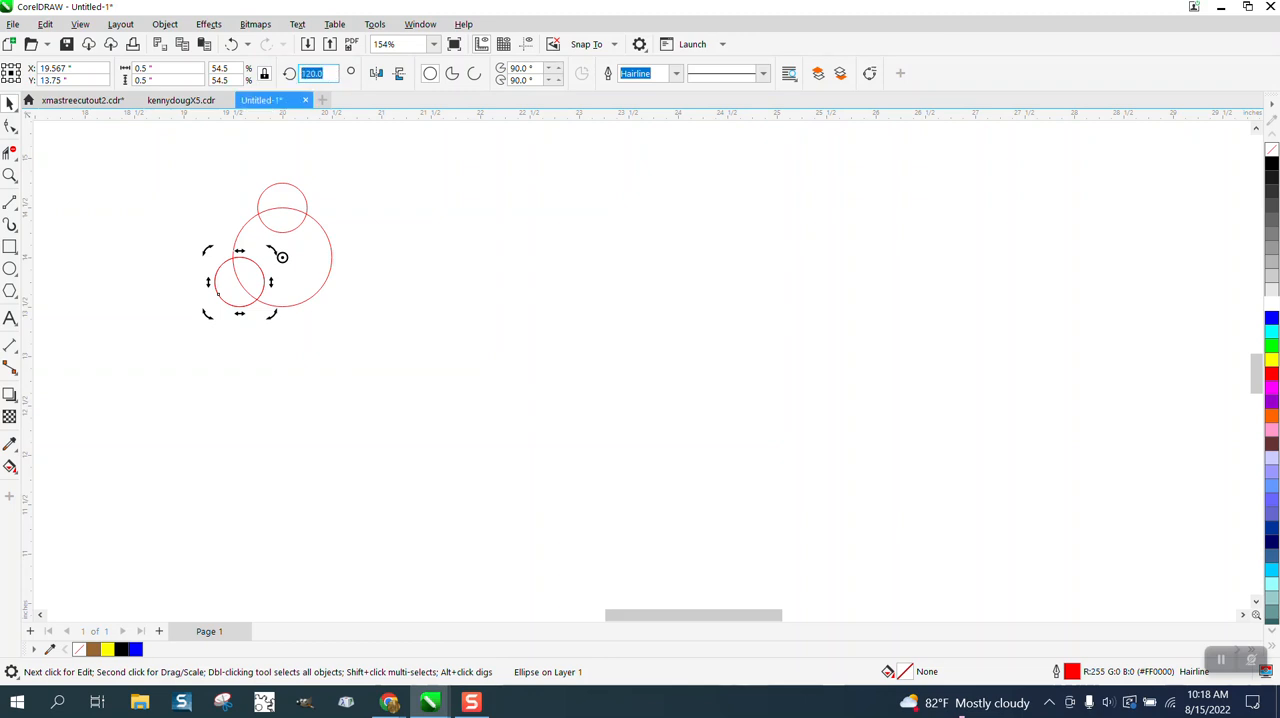
type("240")
key("Return")
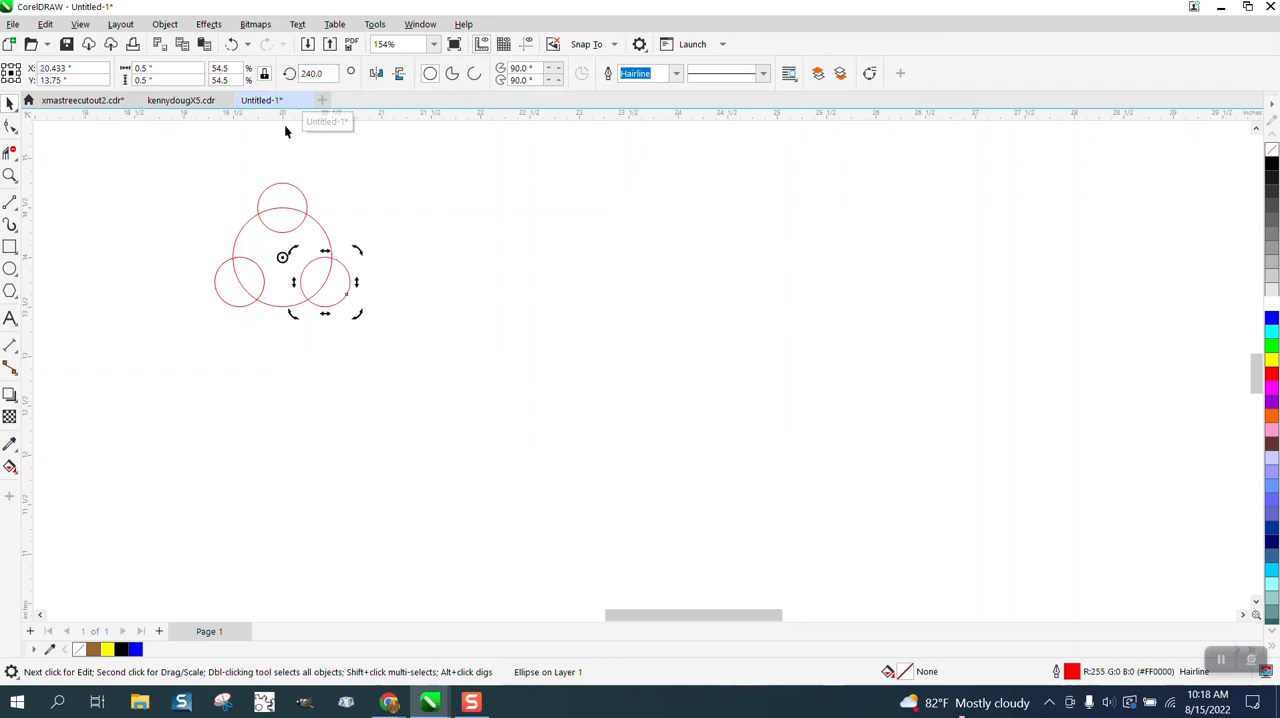
- Undo the rotated copies and delete the leftover duplicate of the small circle
left_click(230, 46)
left_click(230, 46)
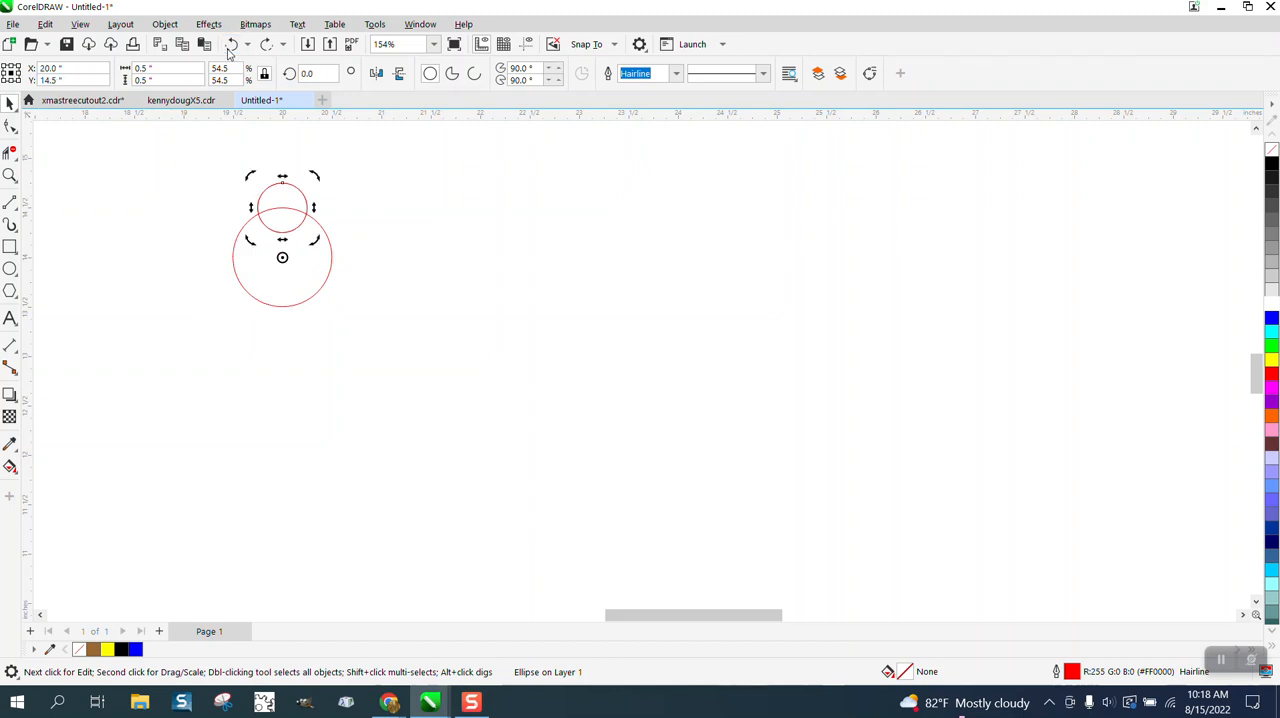
left_click_drag(302, 194, 423, 187)
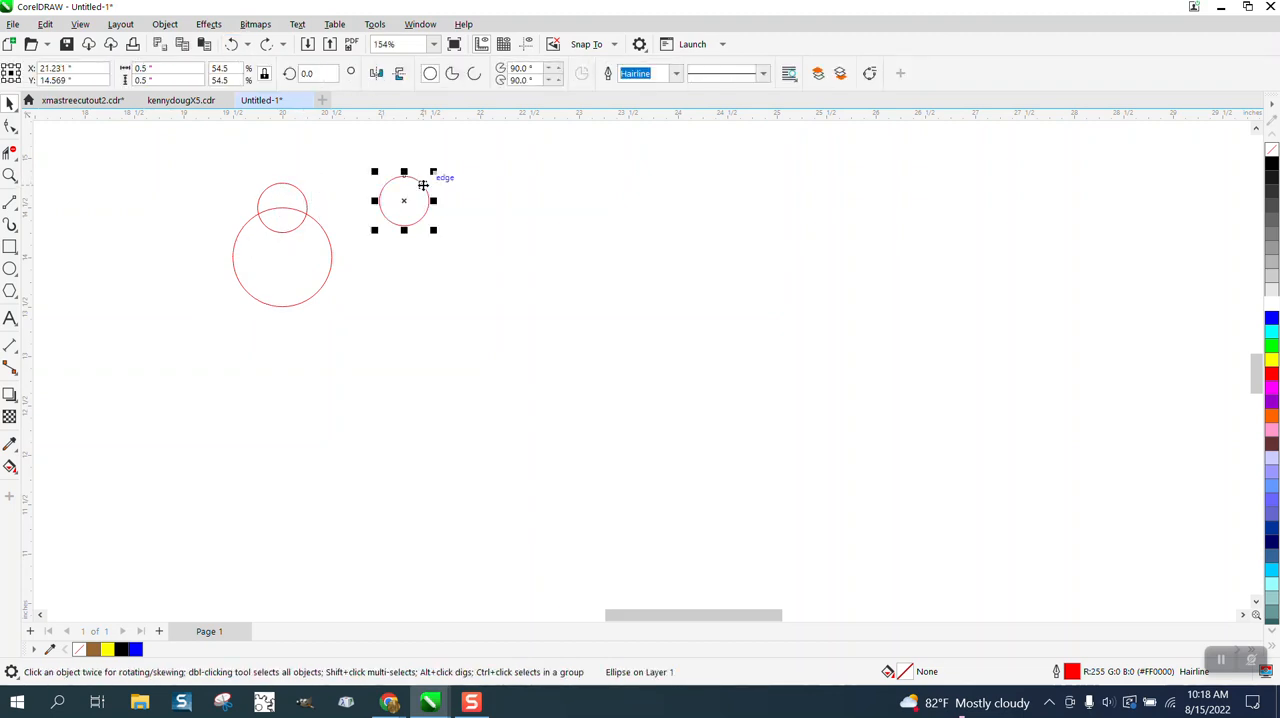
key("Delete")
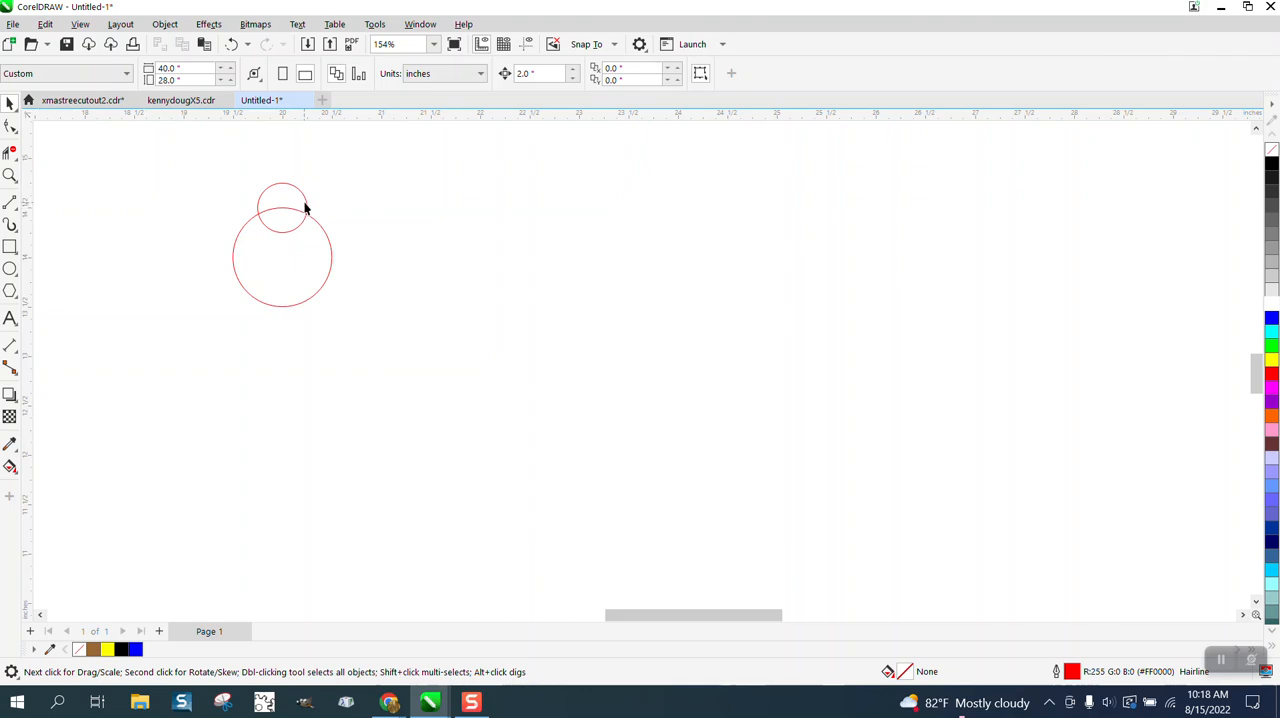
- Set the small circle's diameter to 0.75 inches
left_click(305, 207)
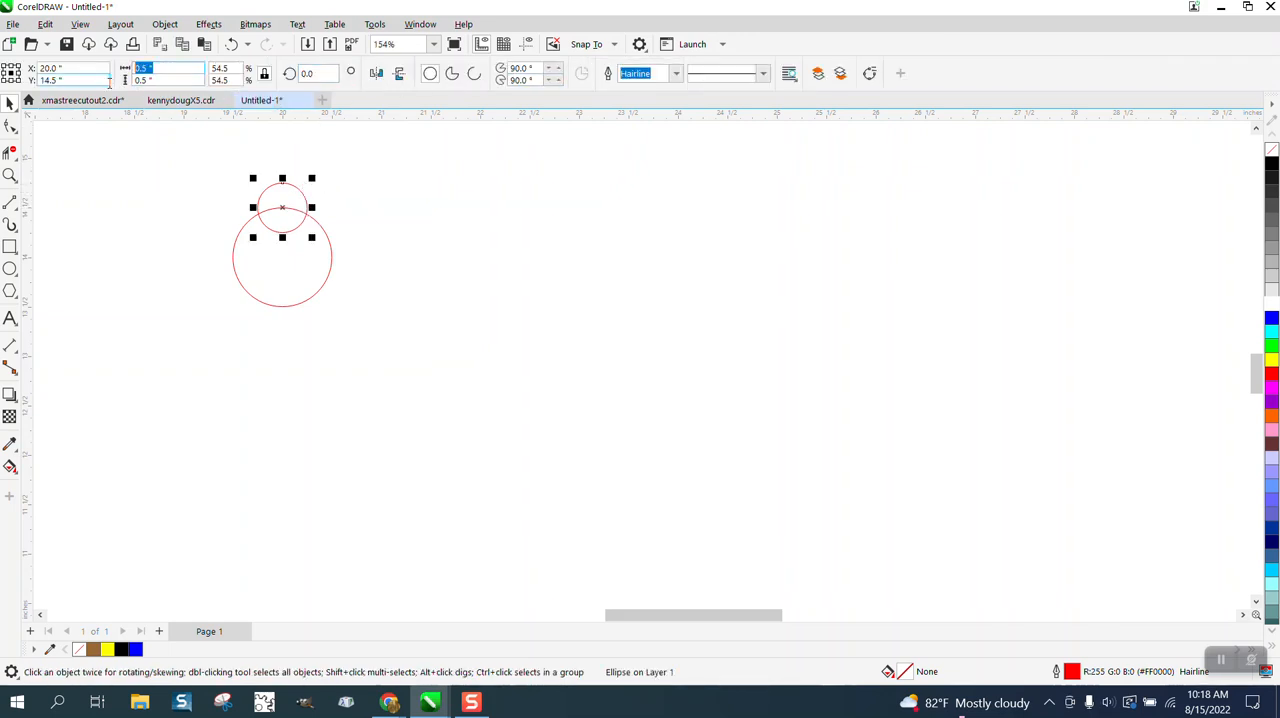
key("BackSpace")
type(".75")
key("Return")
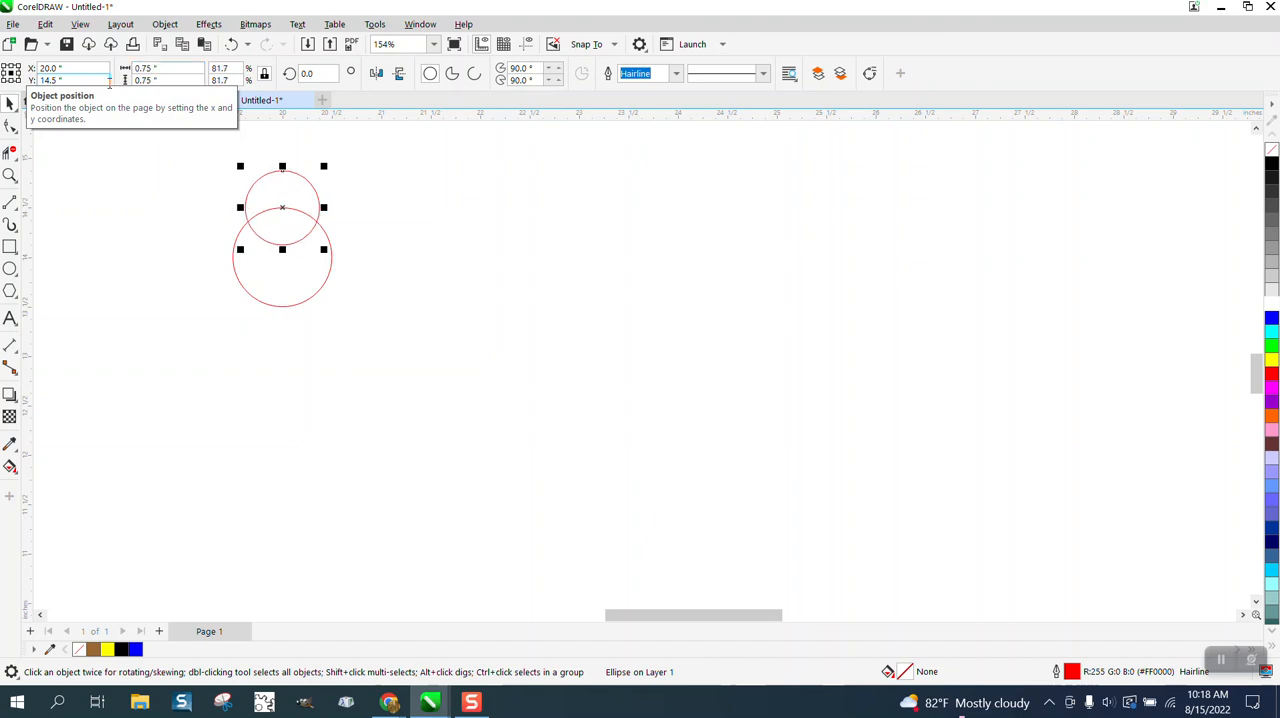
- Place the small circle's rotation centre on the large circle's centre and create rotated copies at 120° and 240°
left_click(280, 208)
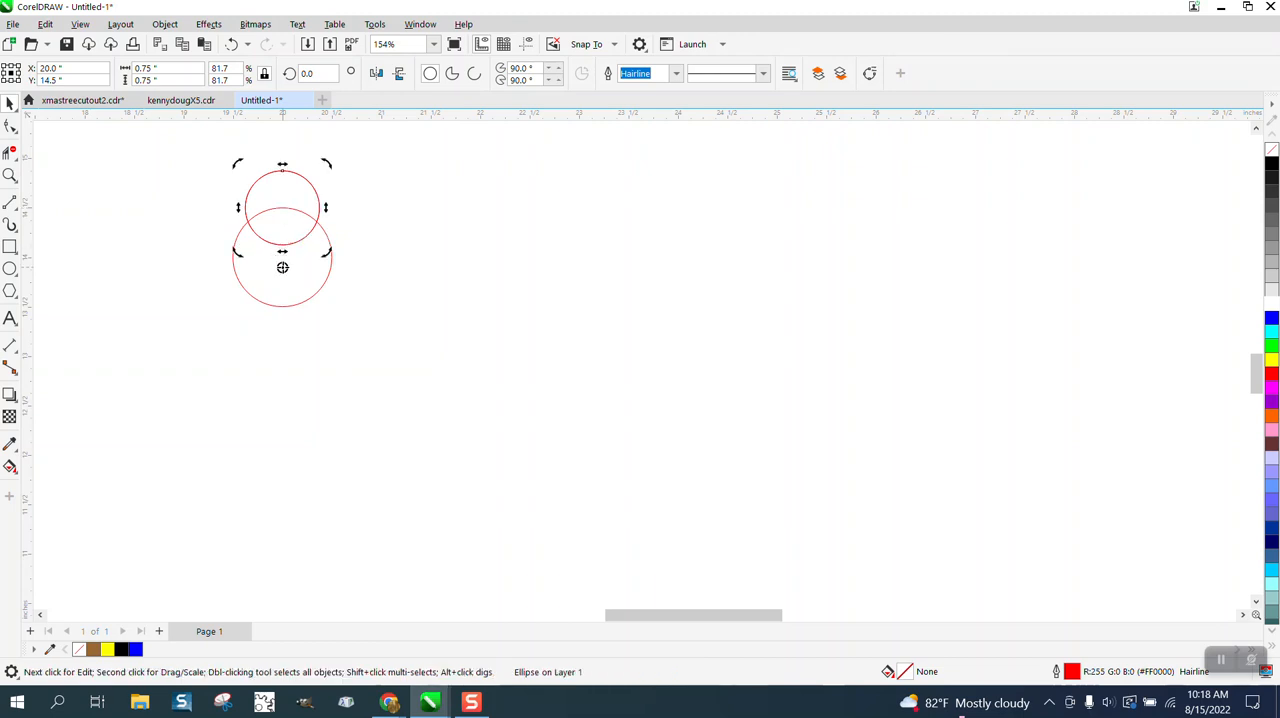
left_click(300, 205)
left_click(285, 207)
type("120")
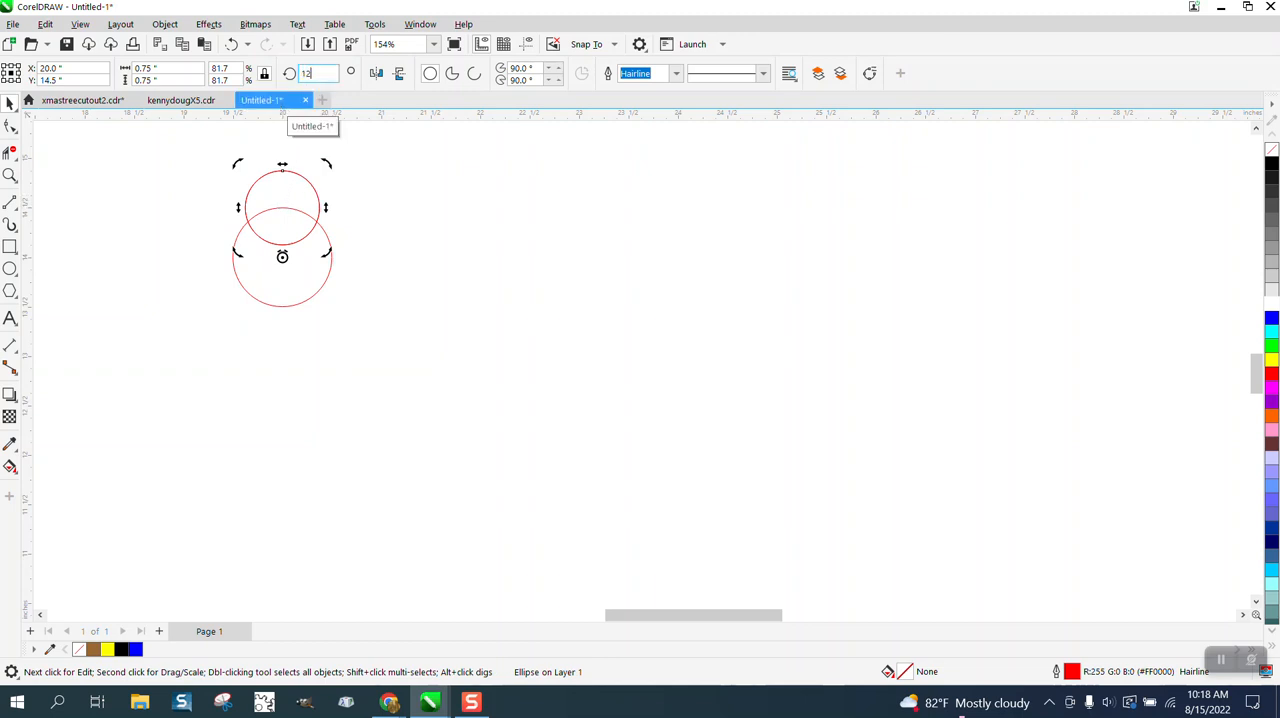
key("Return")
key("ctrl+r")
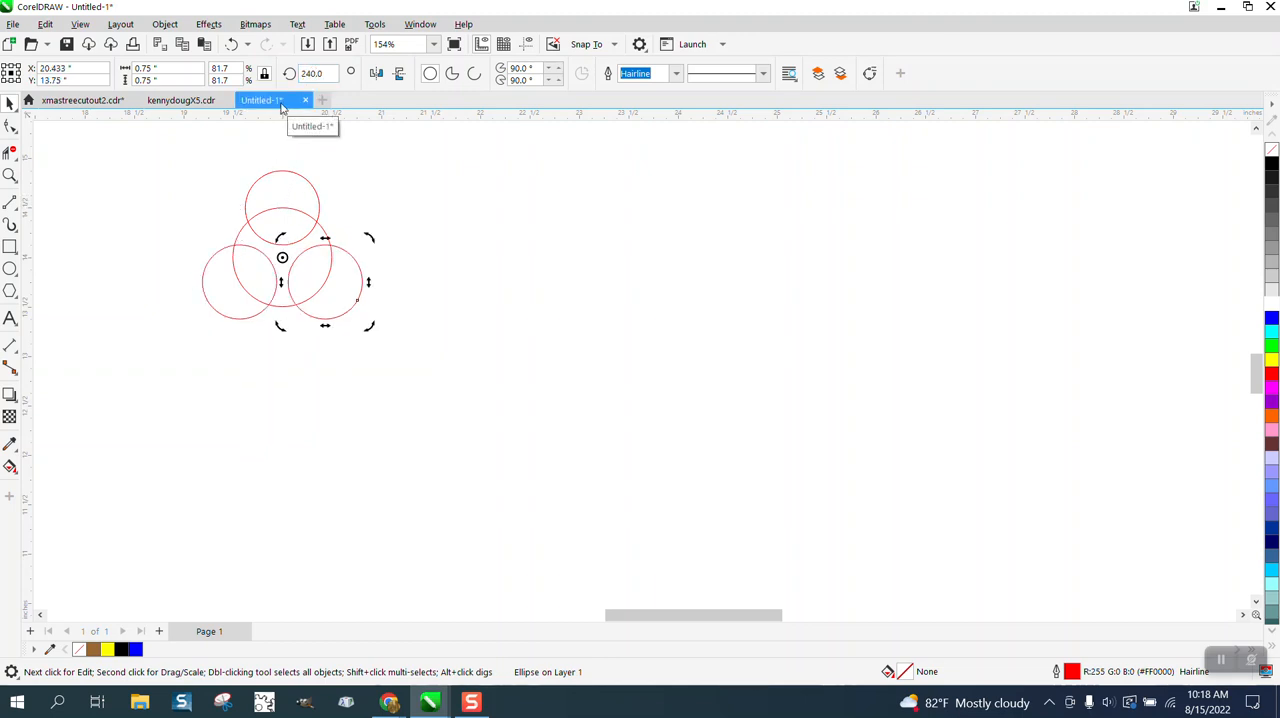
- Use Smart Fill to fill the region of the large circle between the three small circles with blue, without an outline
left_click(10, 467)
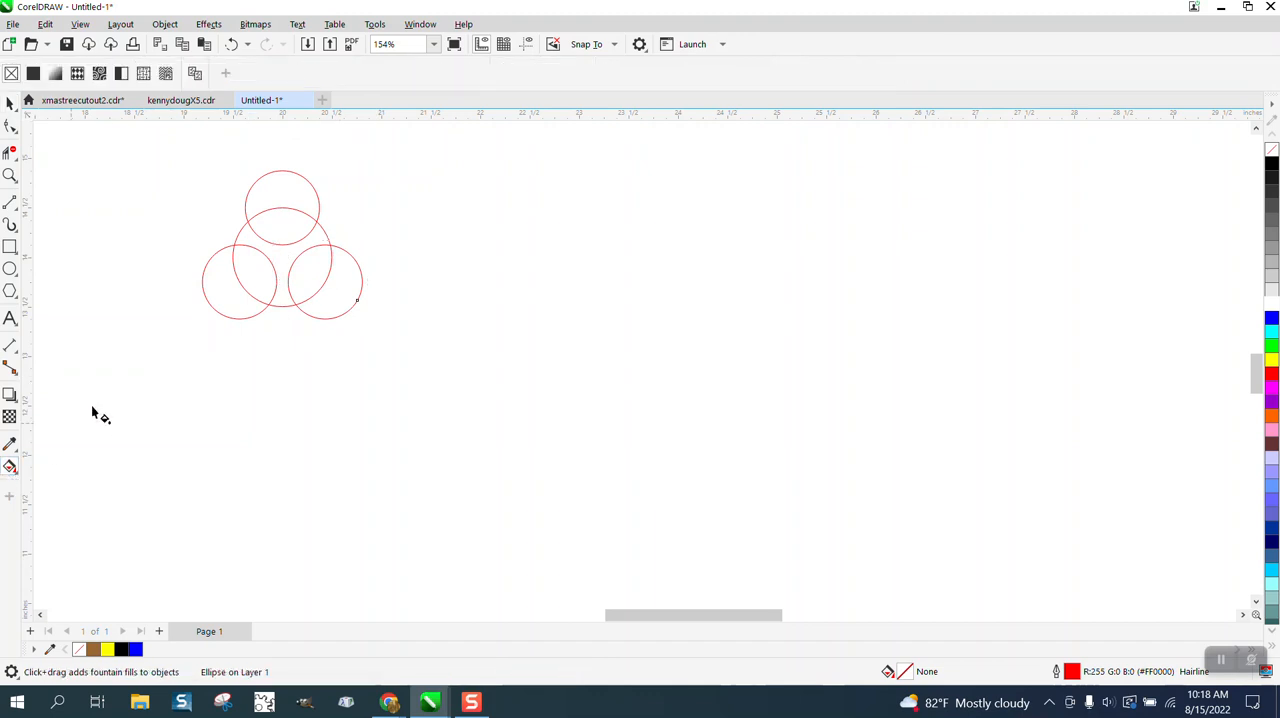
left_click(14, 478)
left_click(45, 484)
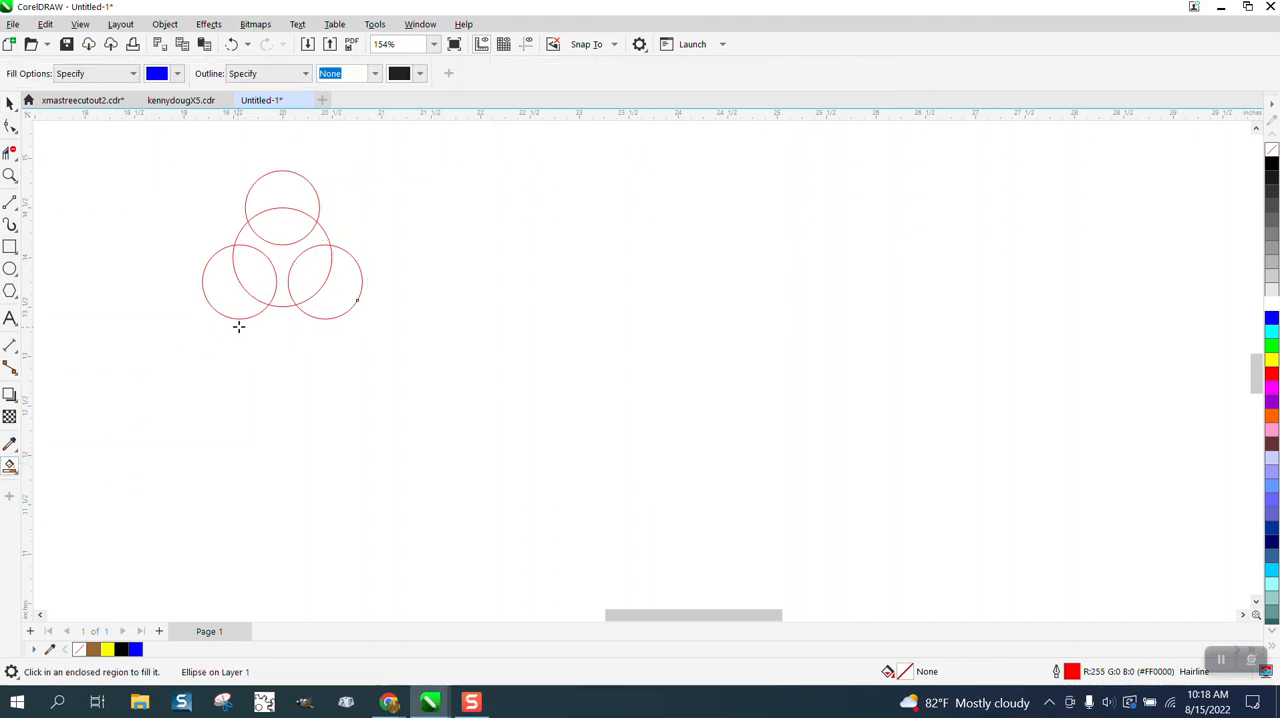
left_click(281, 257)
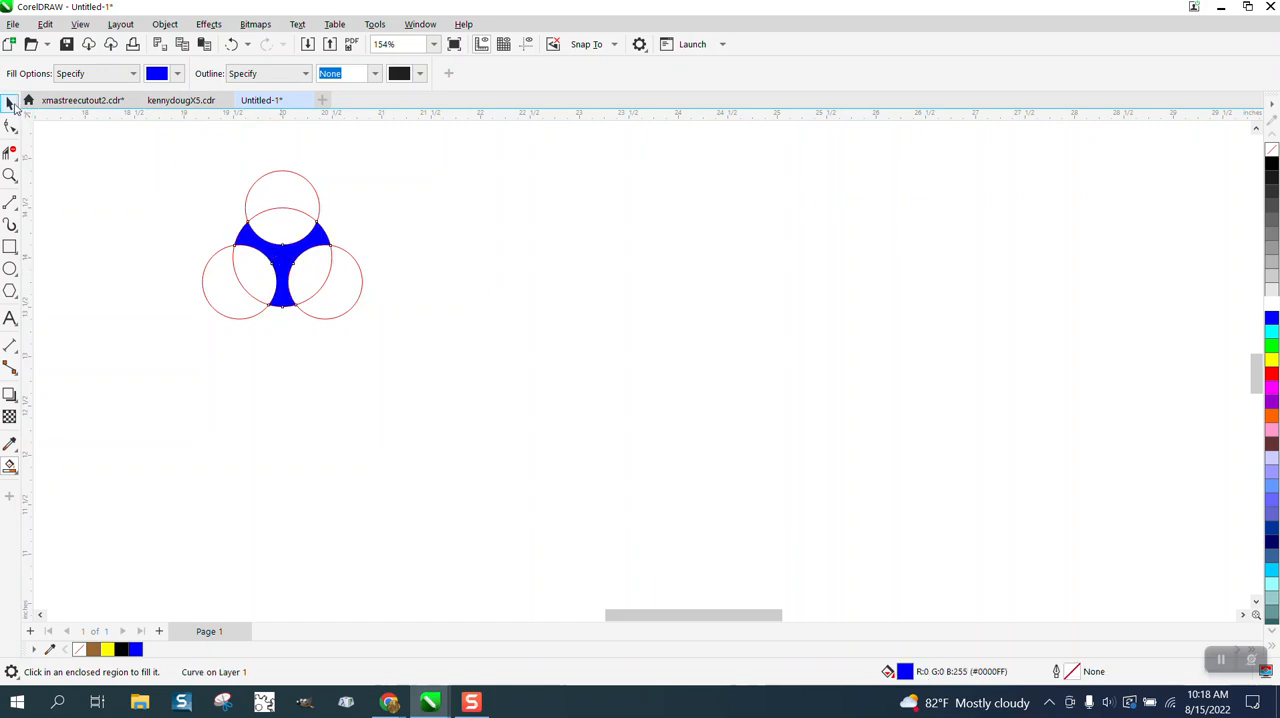
- Move the blue three-armed shape clear of the circles and delete the four construction circles
left_click(10, 103)
left_click_drag(284, 262, 522, 280)
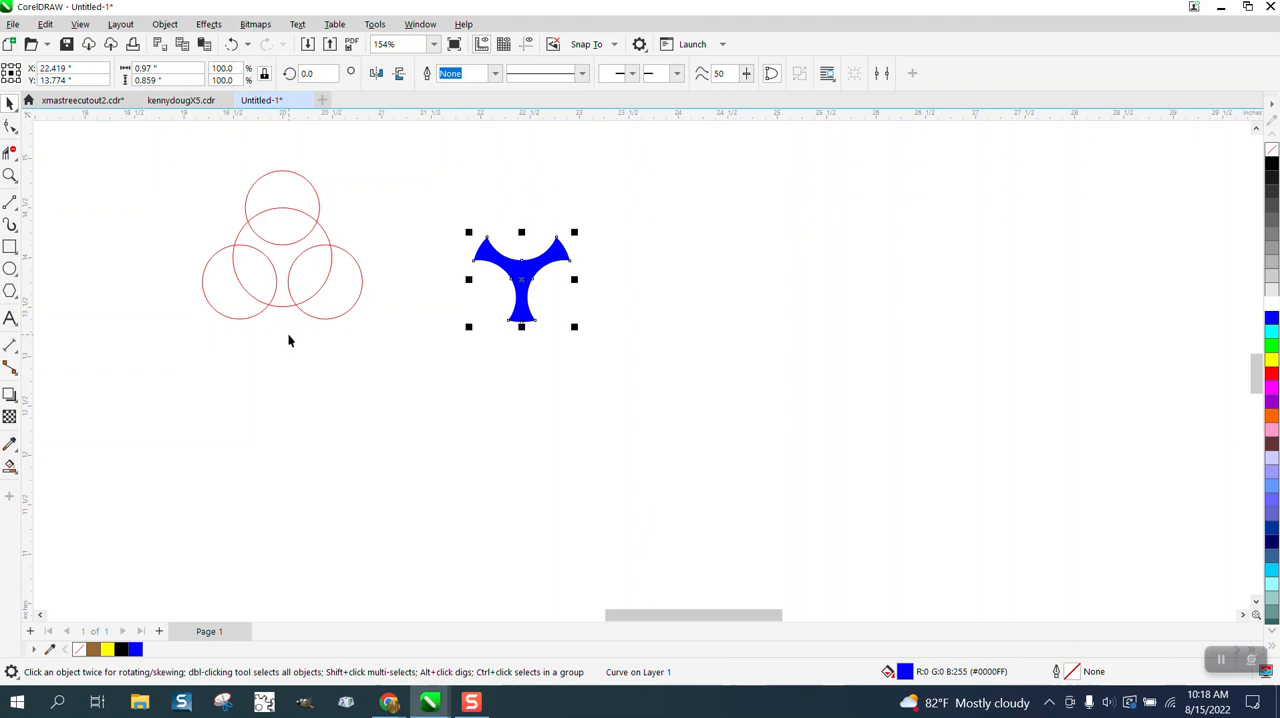
left_click_drag(181, 156, 221, 213)
left_click_drag(381, 349, 381, 349)
key("Delete")
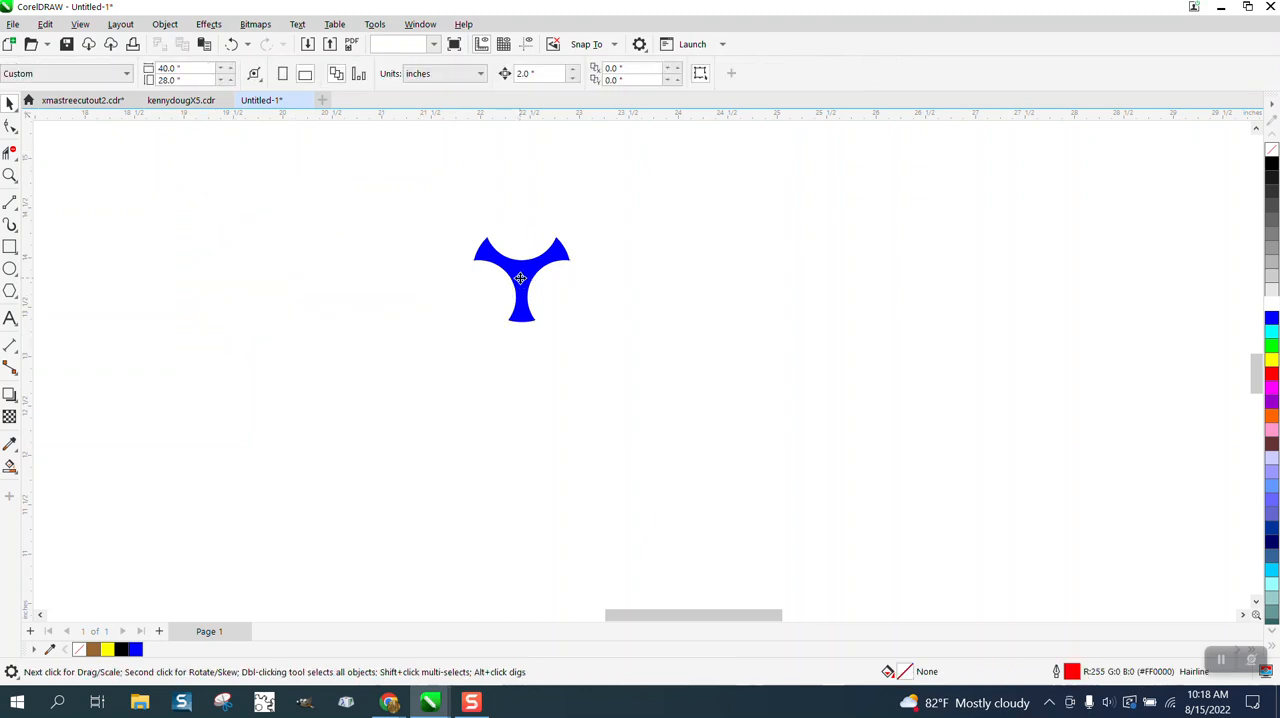
- Mirror the blue three-armed shape vertically so one arm points up, and fill it with yellow
left_click(515, 285)
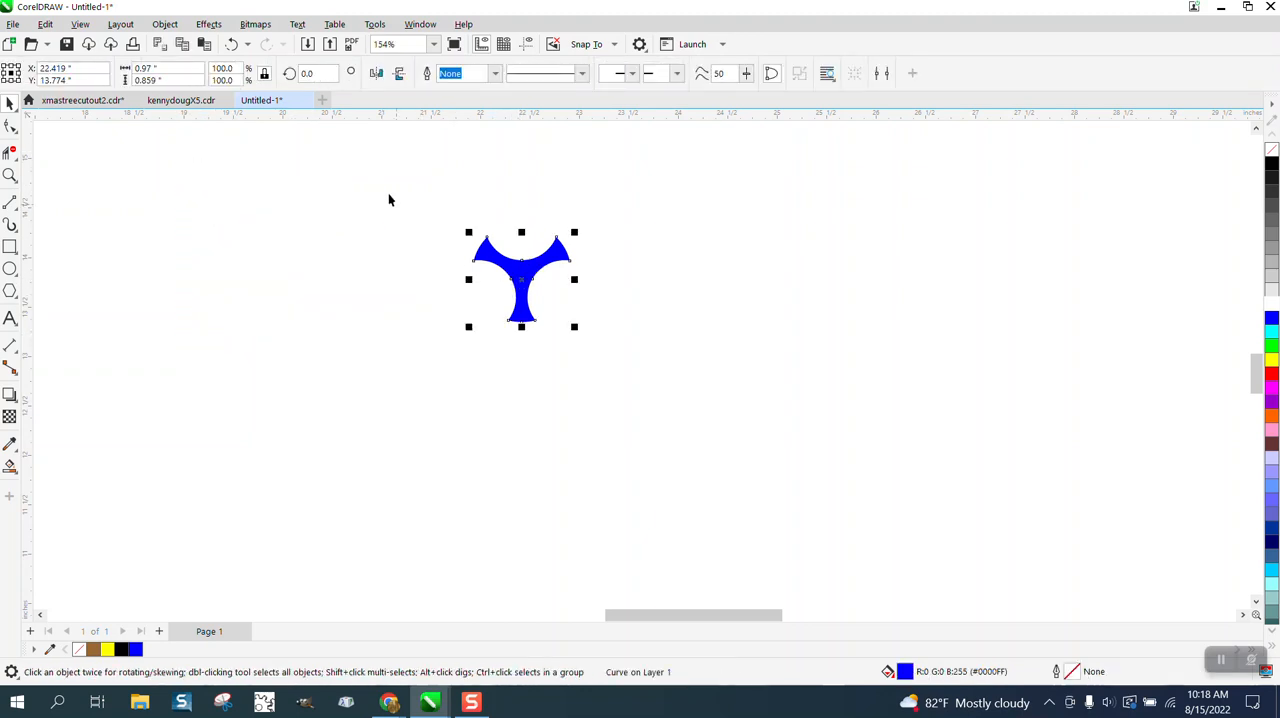
left_click(399, 77)
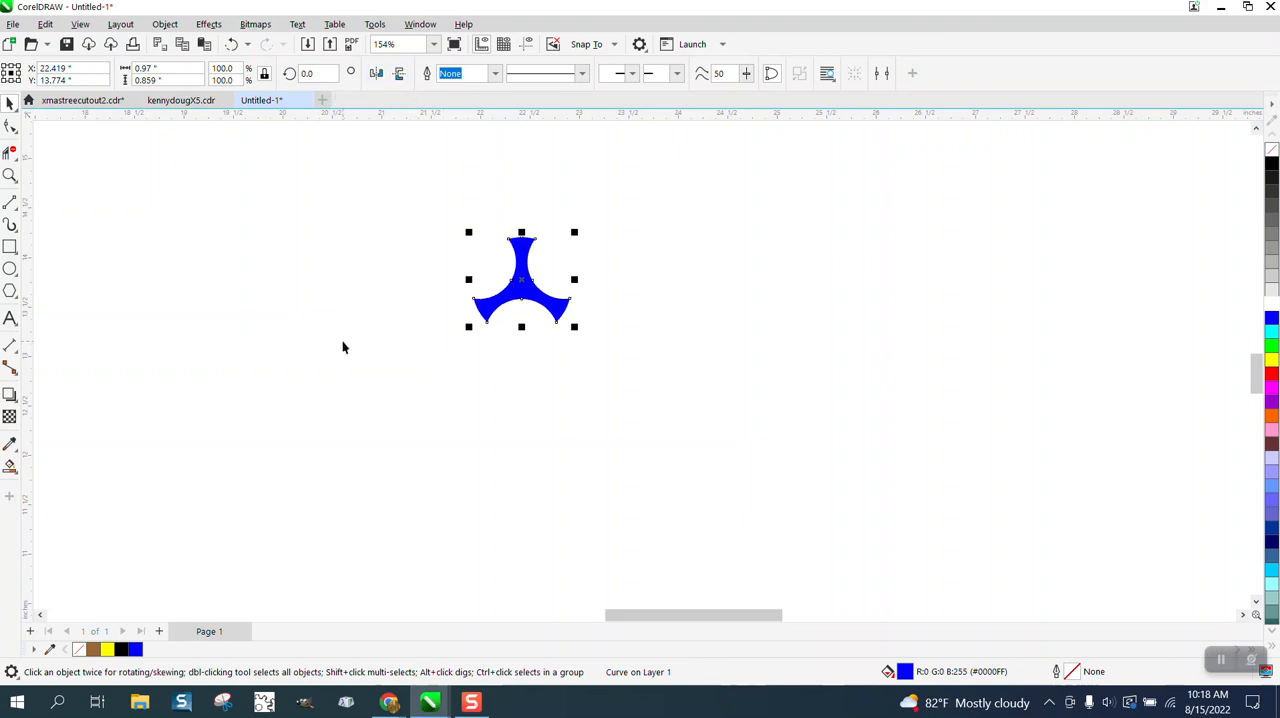
left_click(1271, 360)
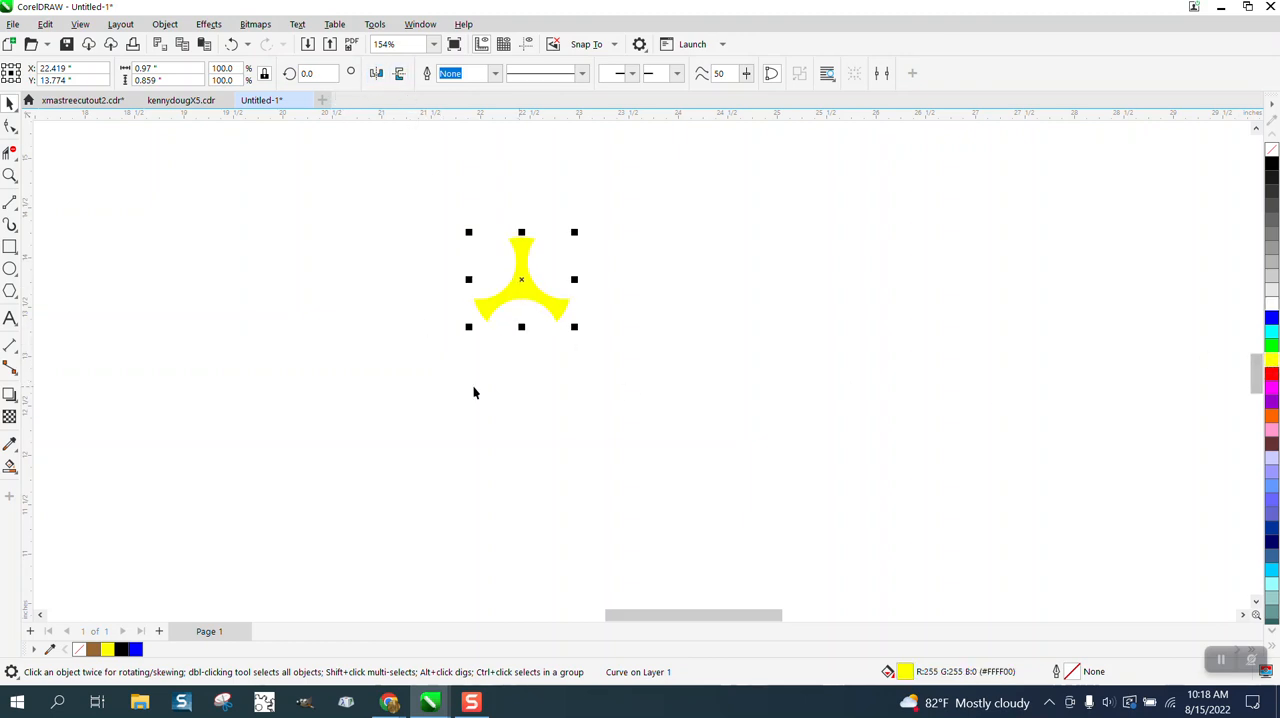
- Apply an elliptical fountain fill to the yellow three-armed shape with the Interactive Fill tool
left_click(10, 175)
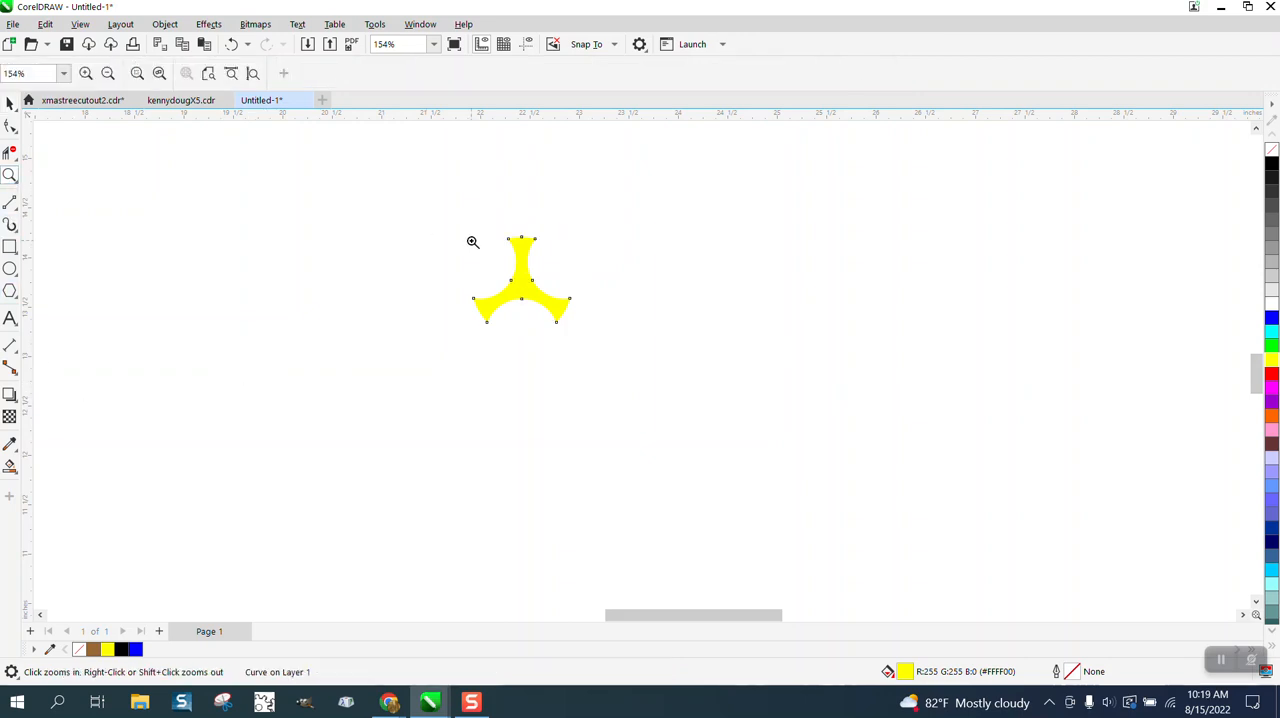
left_click(522, 281)
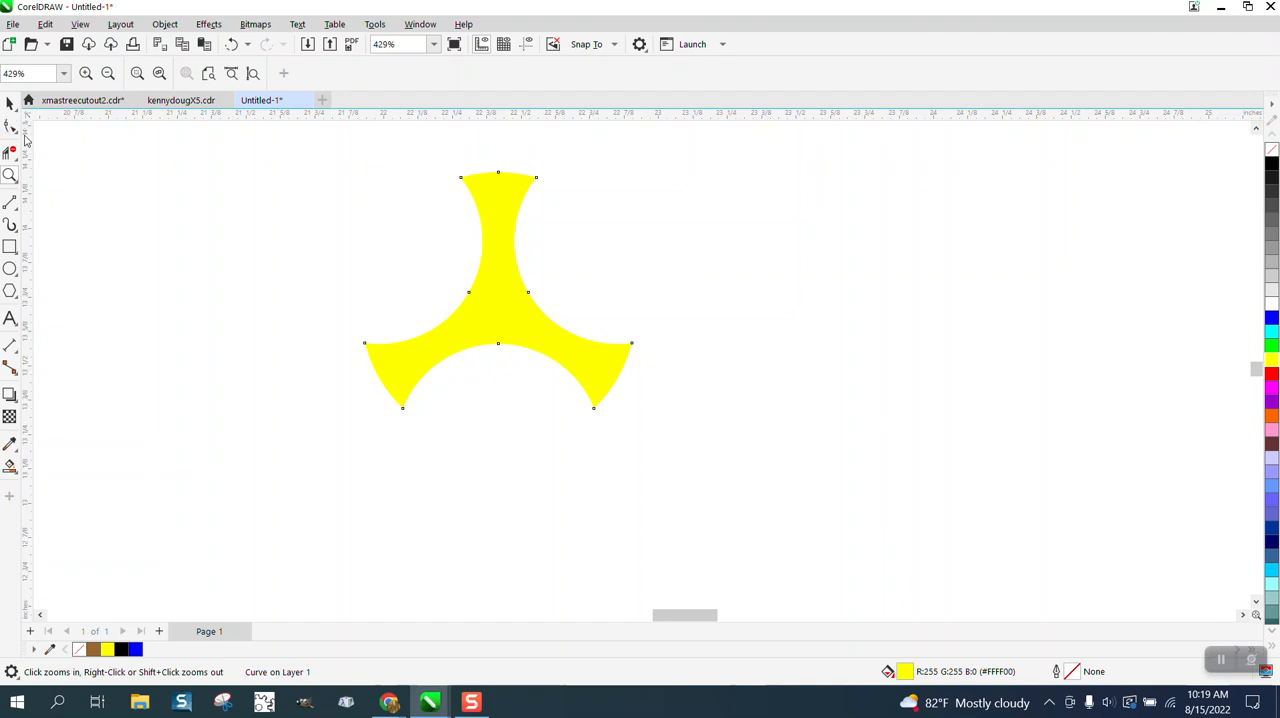
left_click(10, 103)
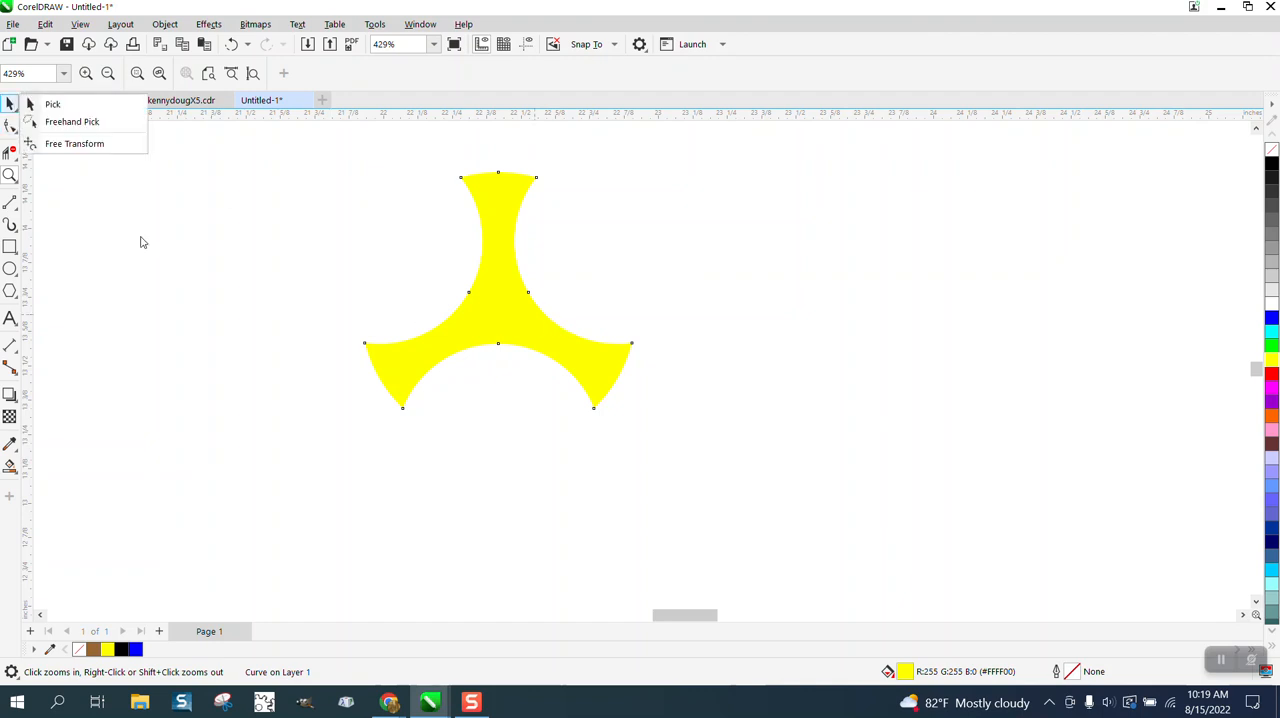
left_click(52, 104)
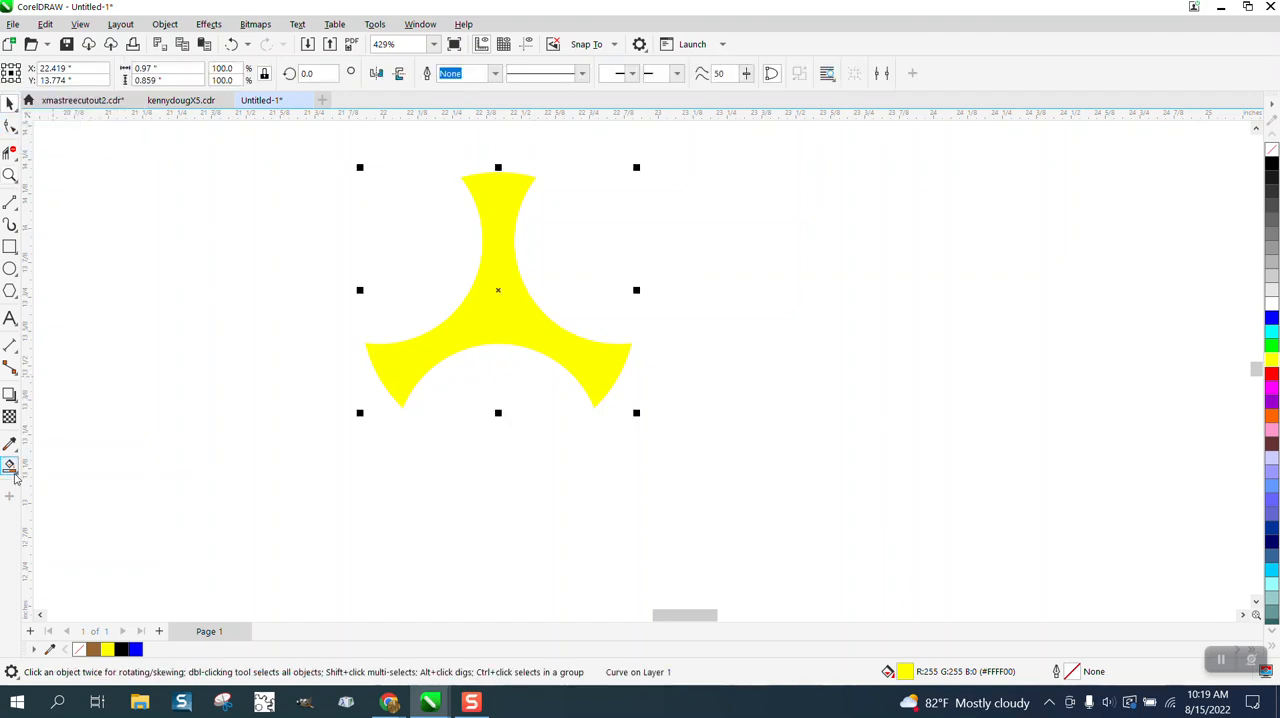
left_click(10, 468)
left_click(14, 473)
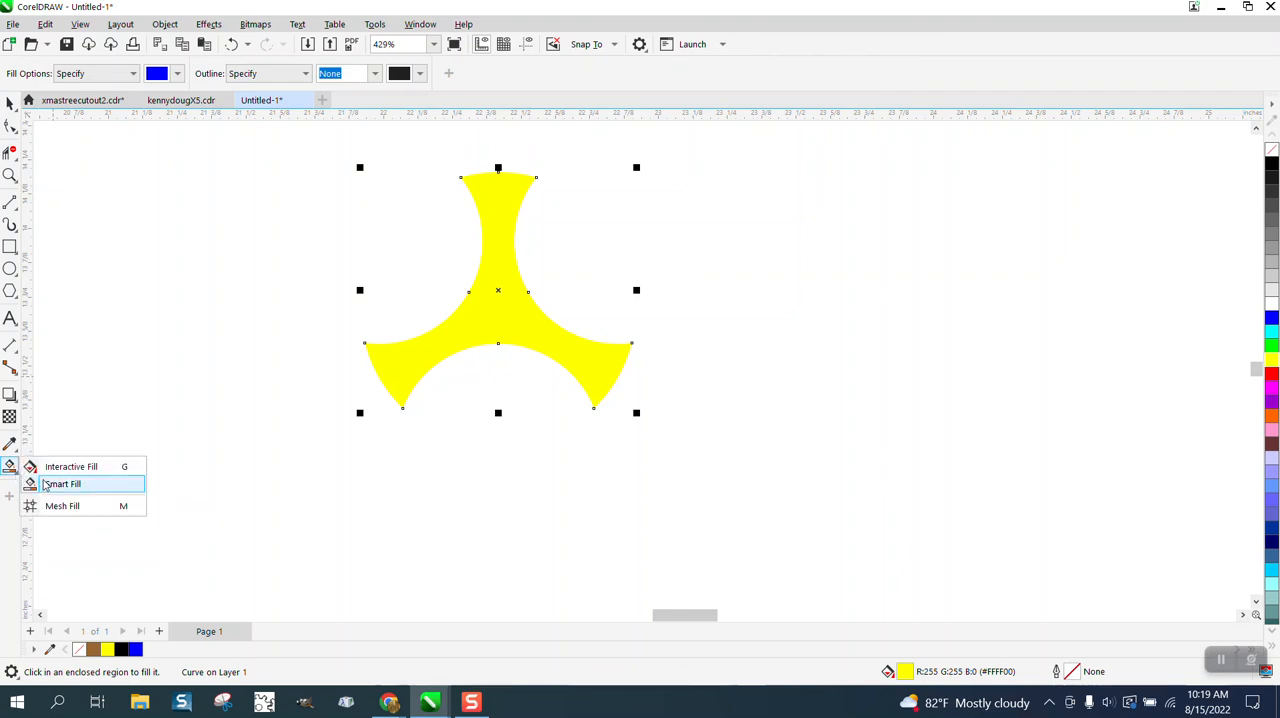
left_click(55, 484)
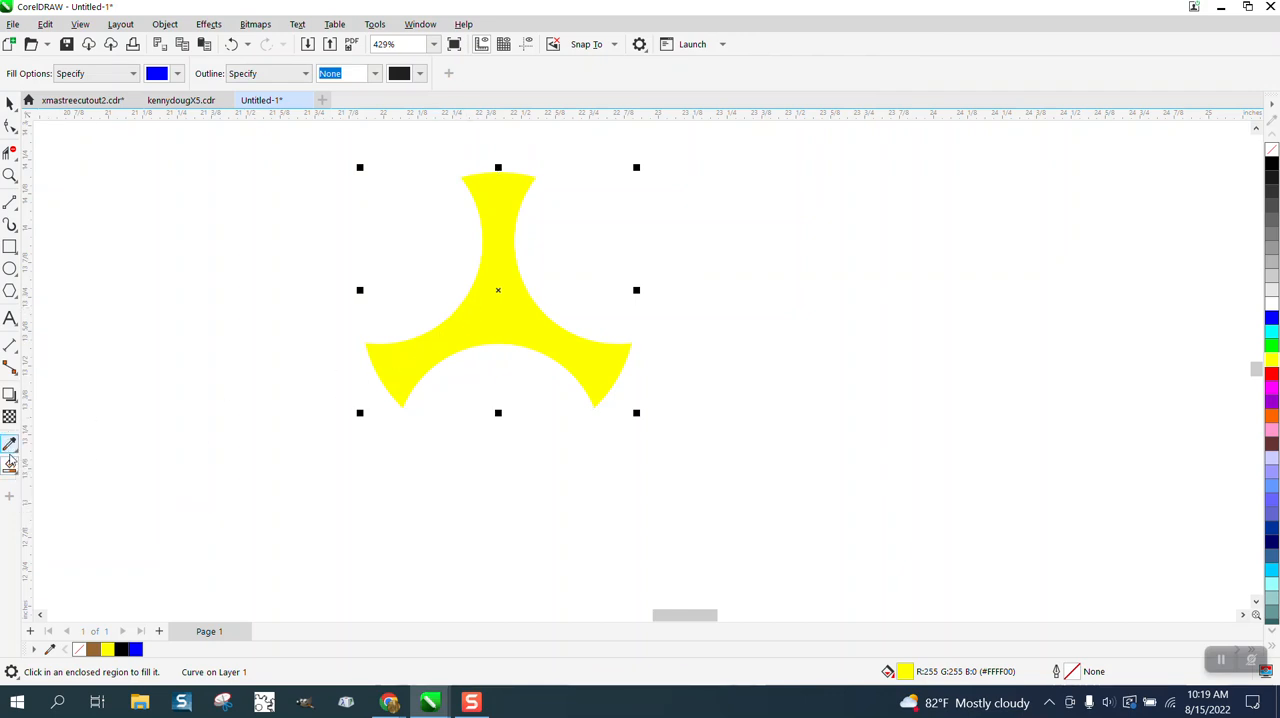
left_click(15, 473)
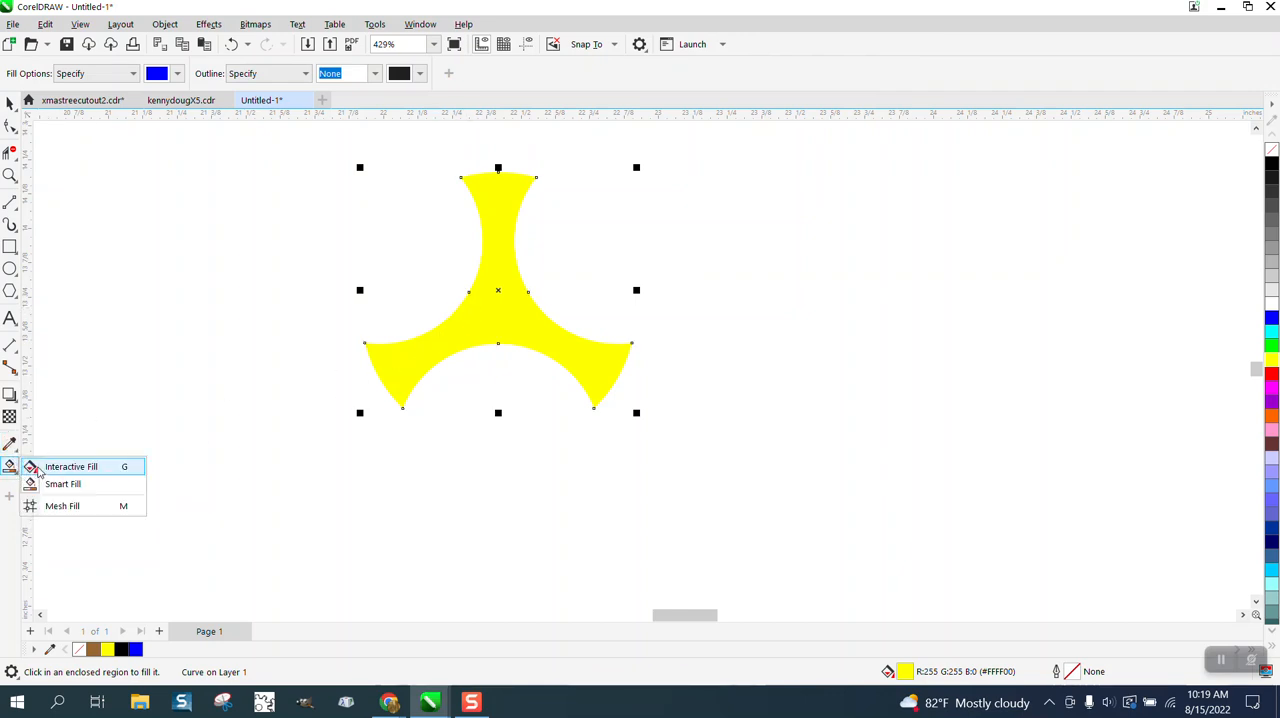
left_click(32, 467)
left_click_drag(506, 301, 731, 279)
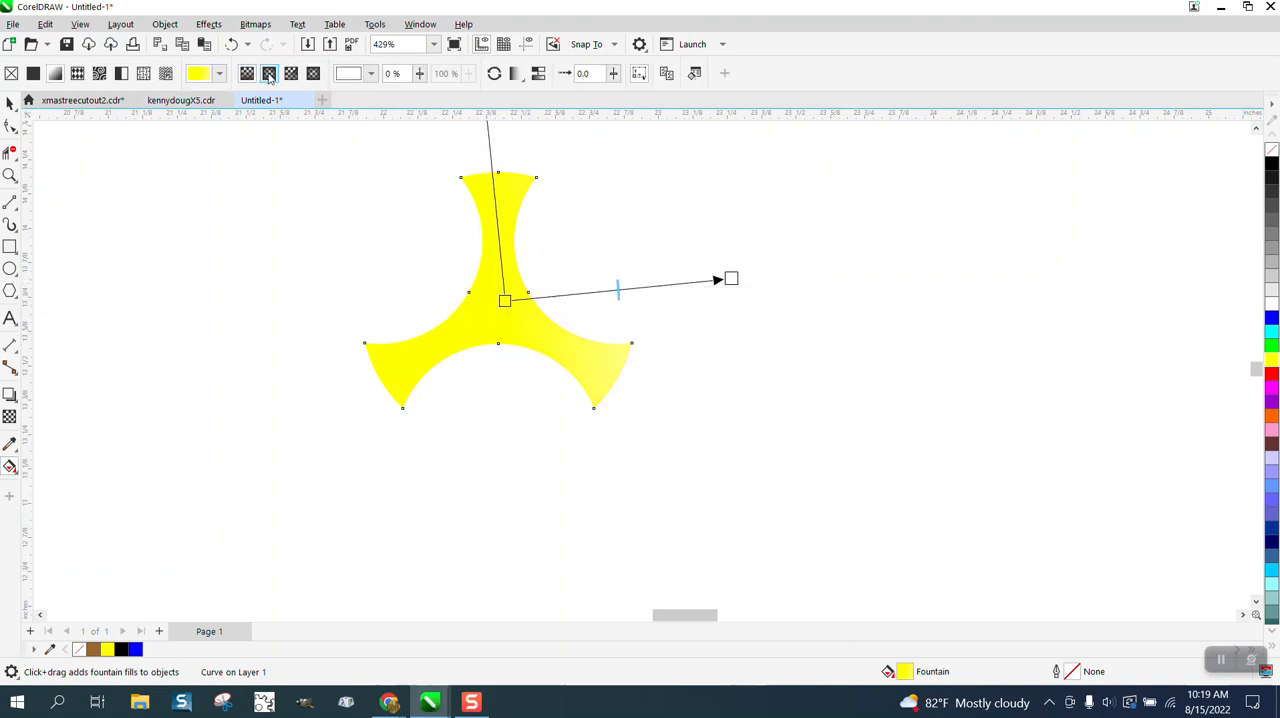
left_click(269, 74)
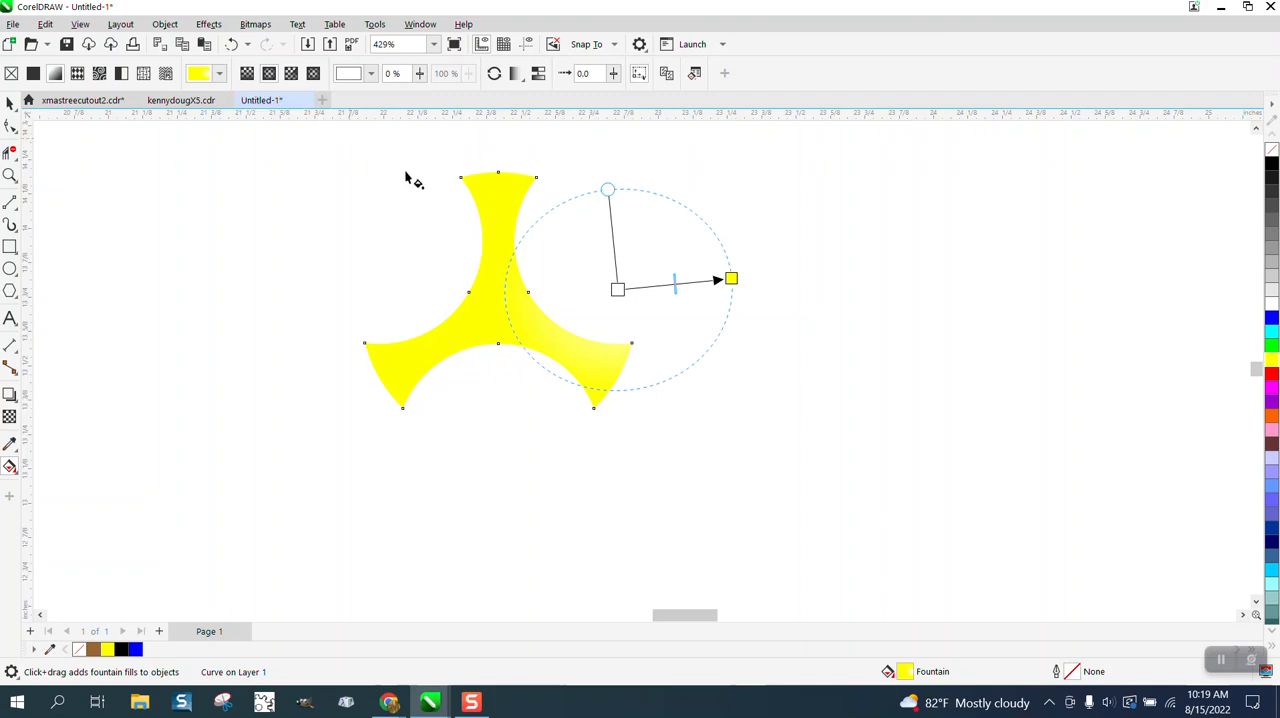
- Move the fountain fill's centre to the middle of the three-armed shape and adjust its extent to enclose all three arms
left_click_drag(617, 289, 503, 306)
left_click_drag(731, 279, 670, 310)
left_click(670, 310)
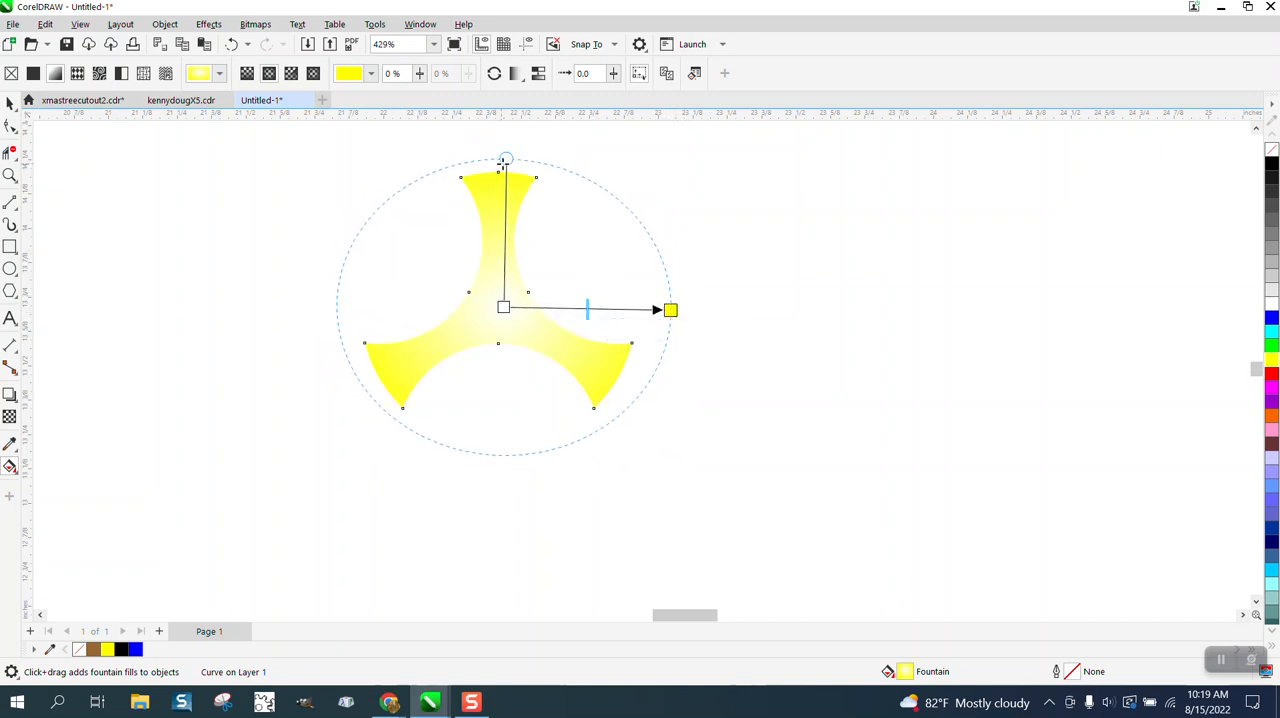
left_click_drag(505, 160, 498, 161)
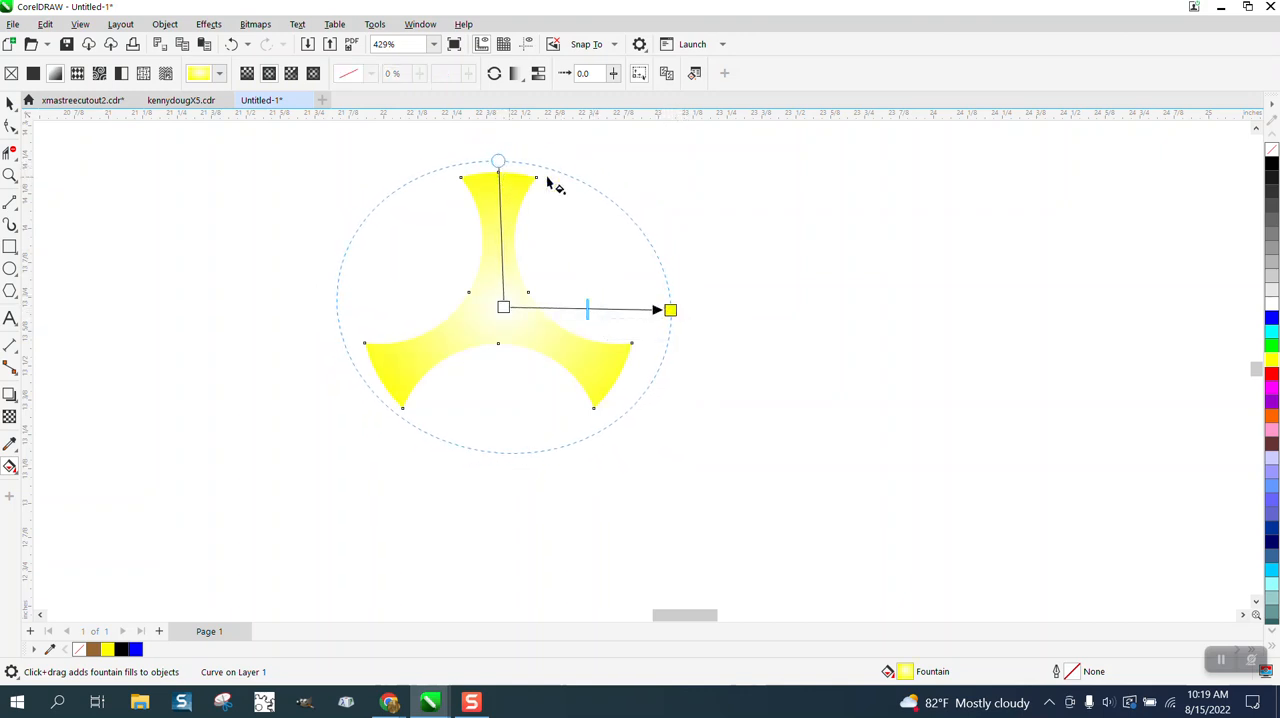
- Set the outer colour of the three-armed shape's fountain fill to black
left_click_drag(1272, 166, 499, 164)
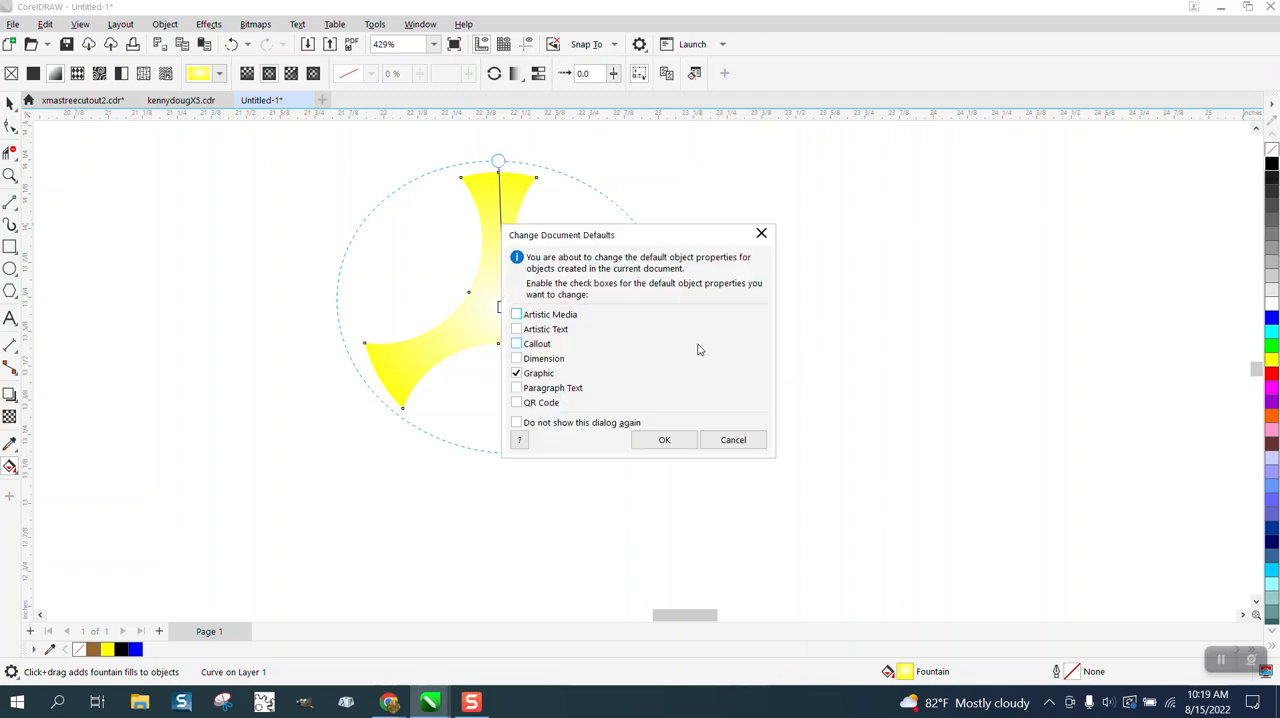
left_click(757, 444)
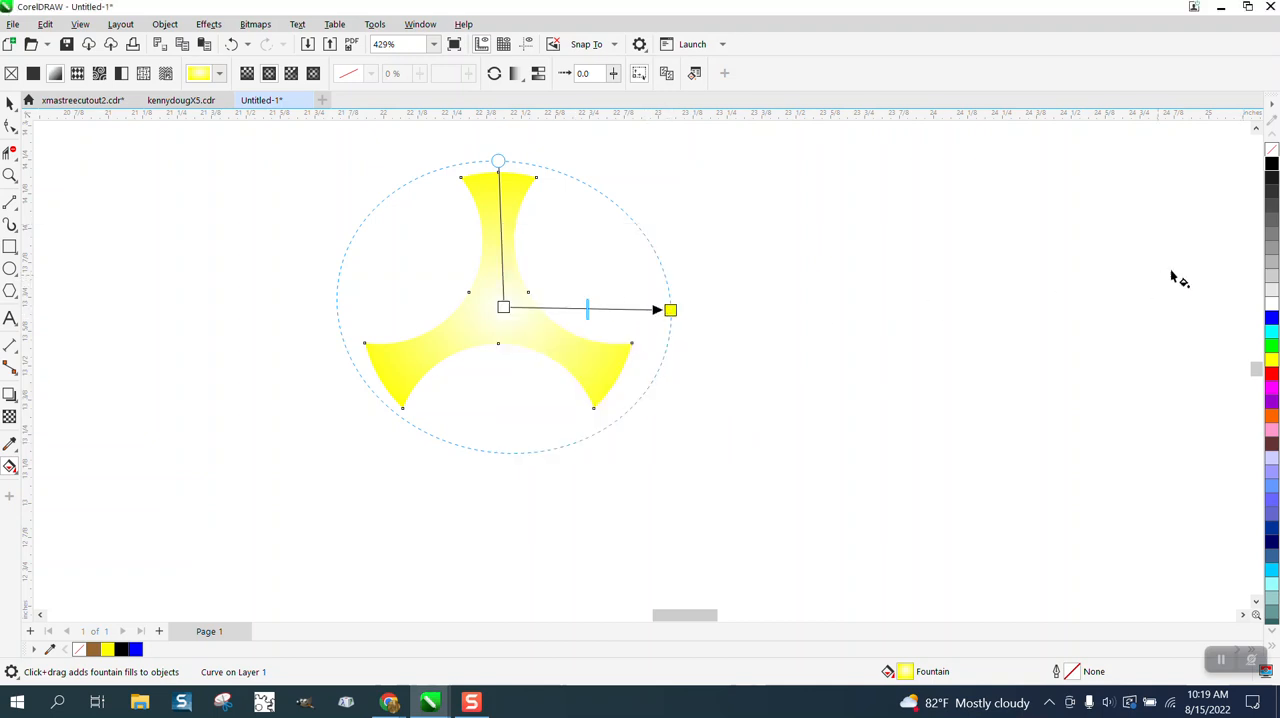
left_click_drag(1272, 168, 670, 311)
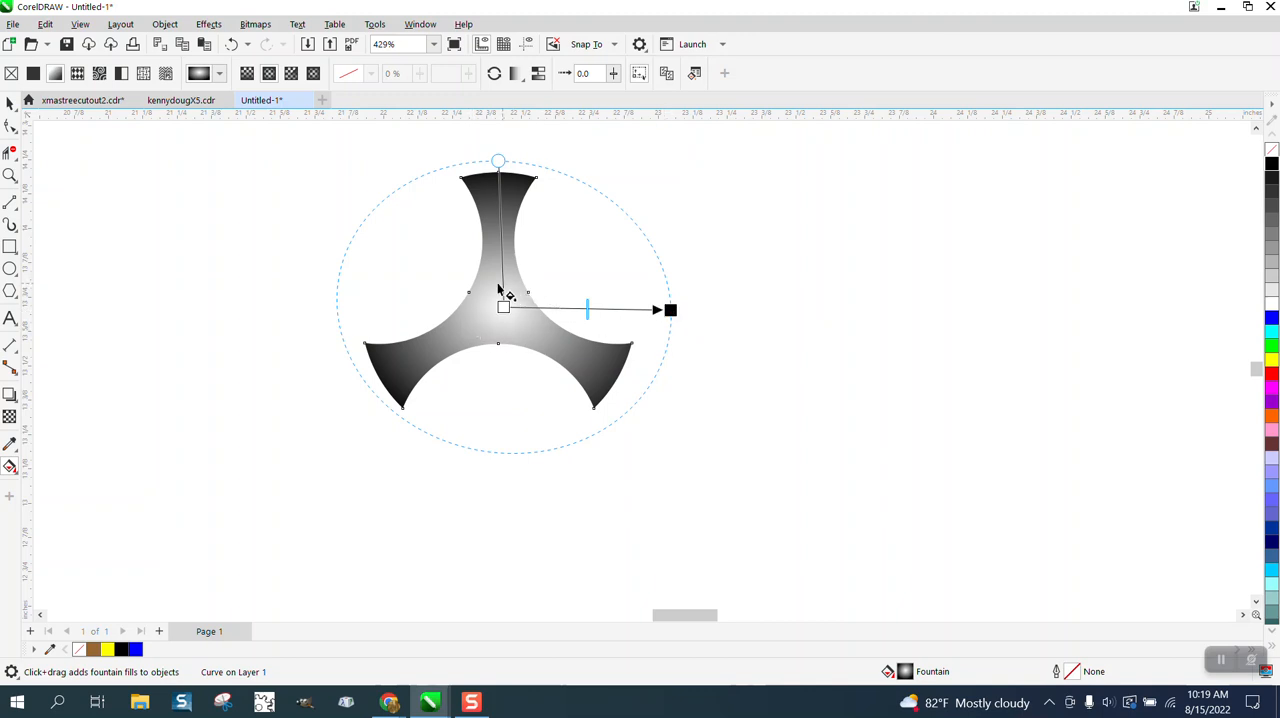
- Add a yellow colour node to the fountain fill between the white centre and black edge, positioned at 63%
left_click(10, 103)
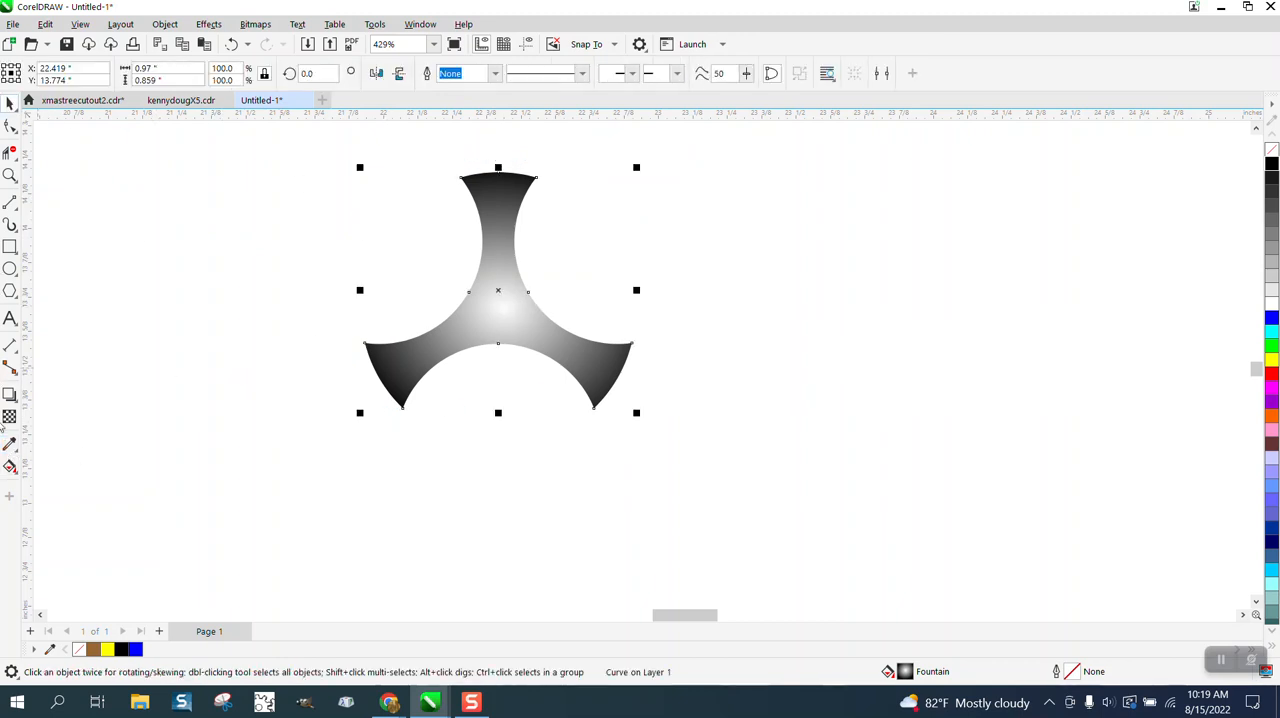
left_click(10, 466)
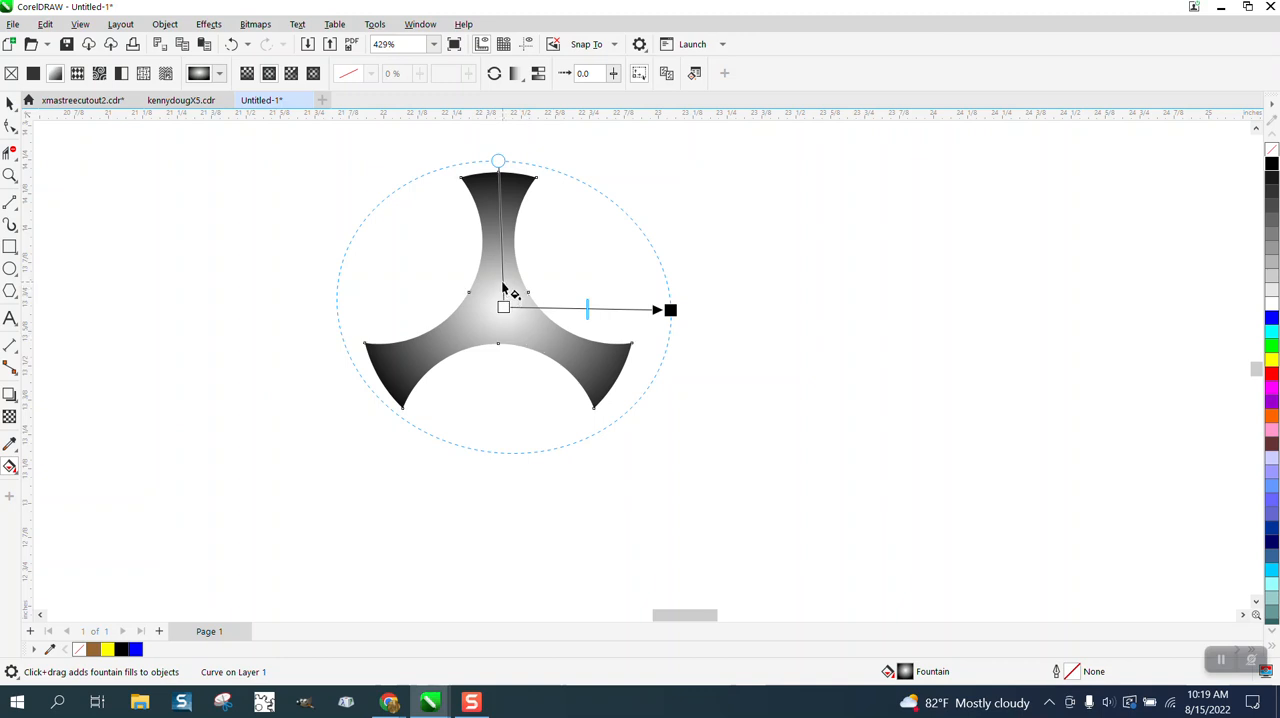
double_click(535, 308)
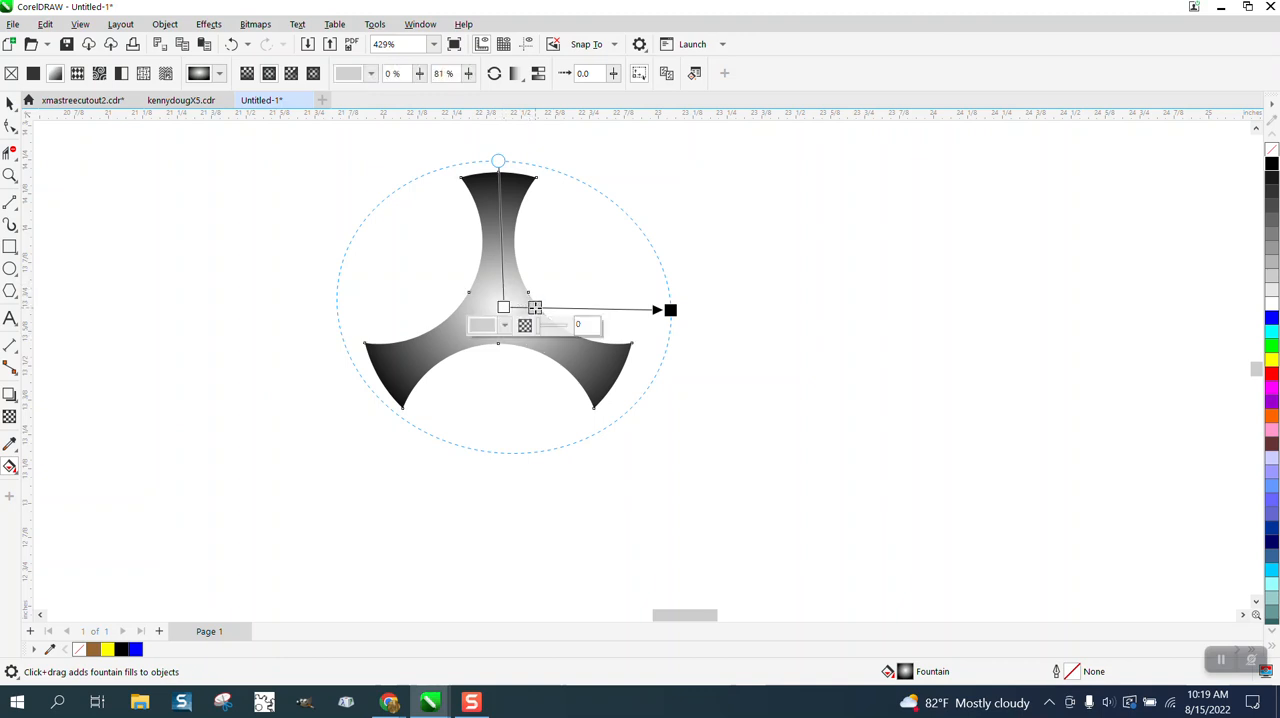
left_click(505, 326)
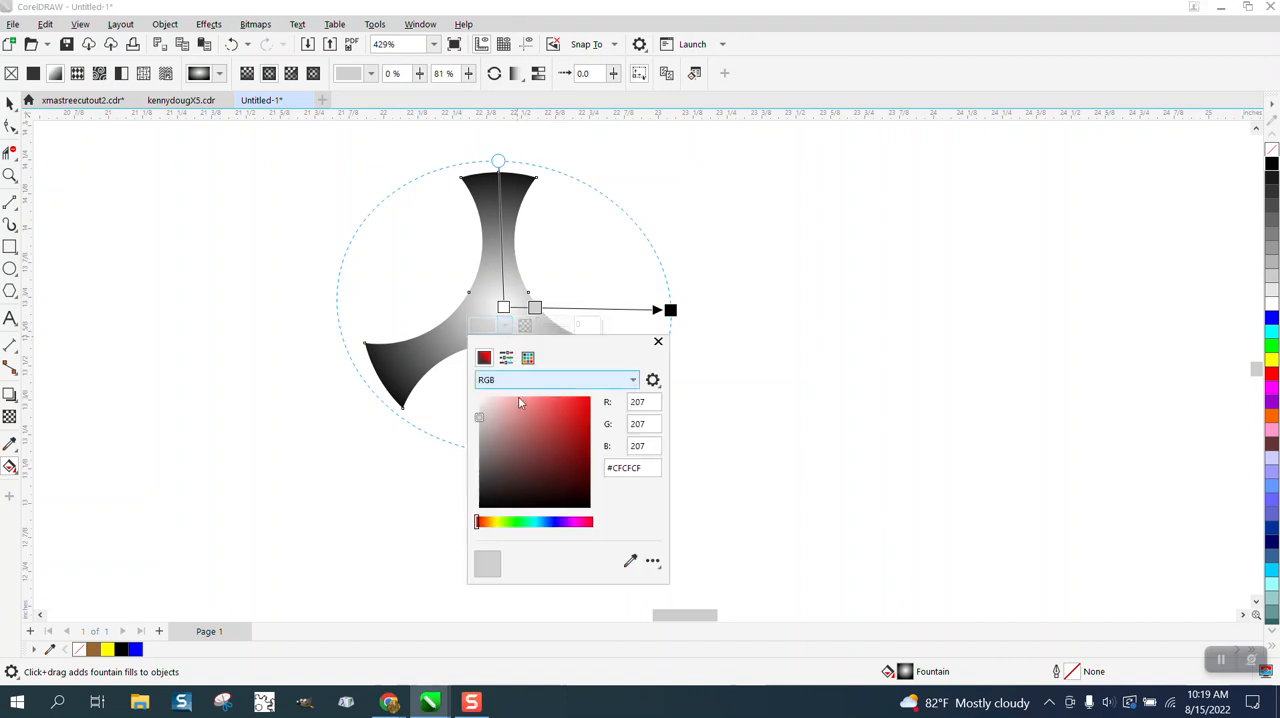
left_click(528, 357)
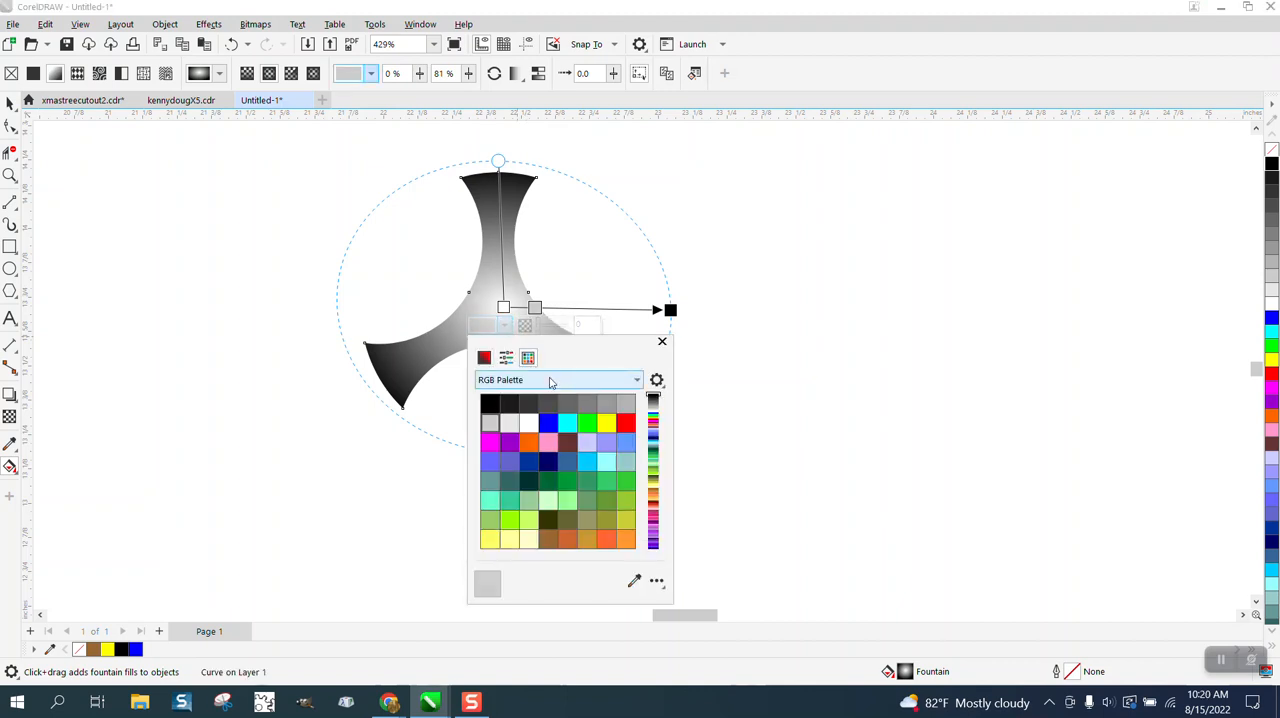
left_click(607, 424)
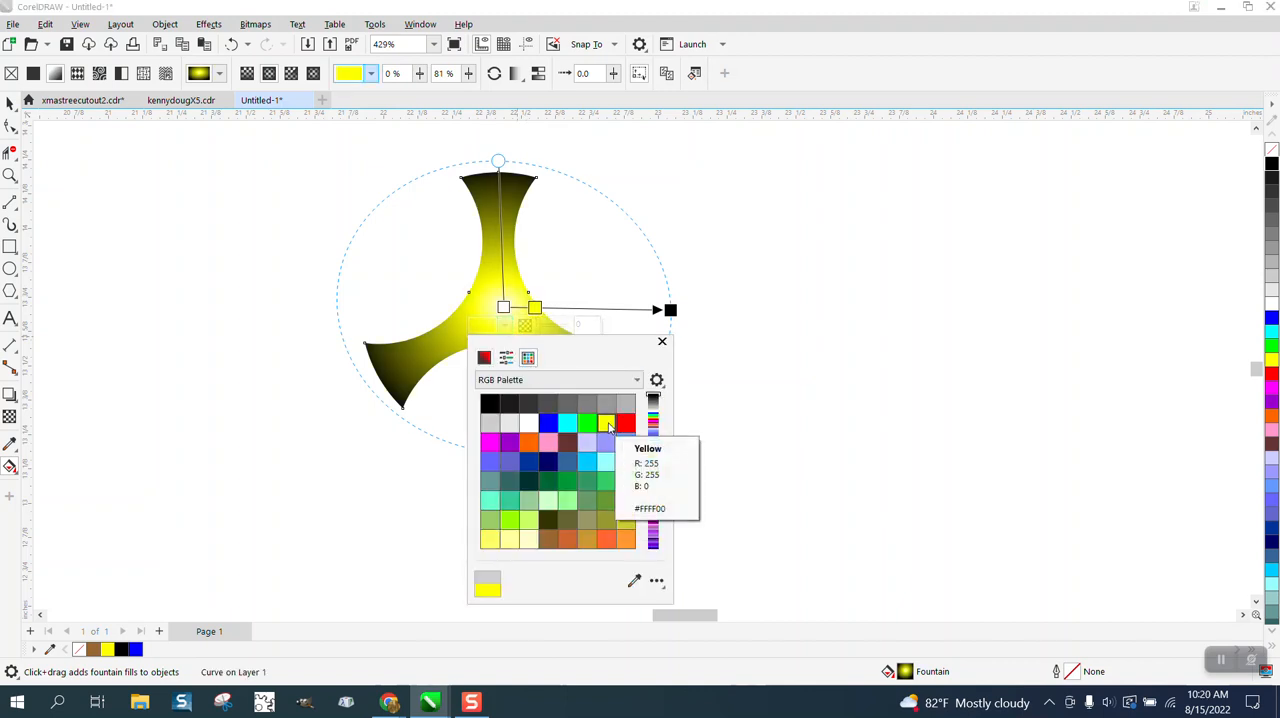
left_click(540, 309)
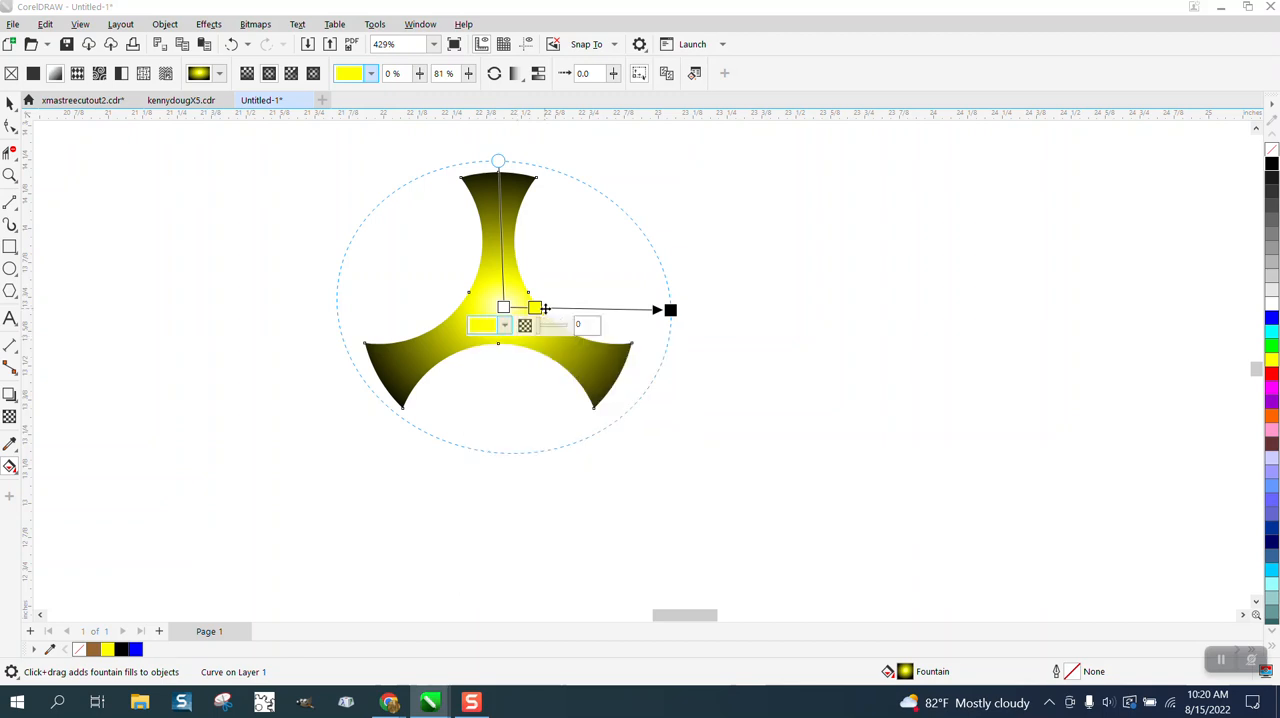
left_click_drag(536, 307, 564, 308)
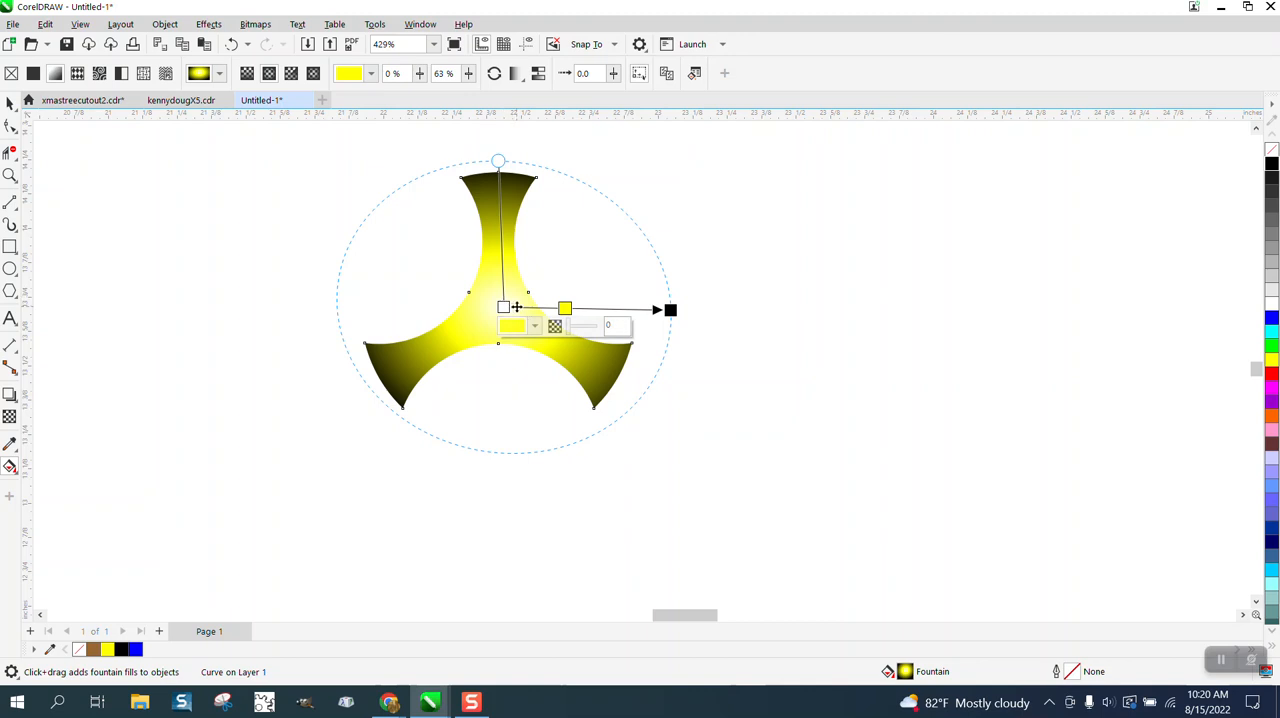
- Add a white colour node to the fountain fill at 92%, close to the centre, and deselect the shape
left_click(516, 307)
left_click(486, 326)
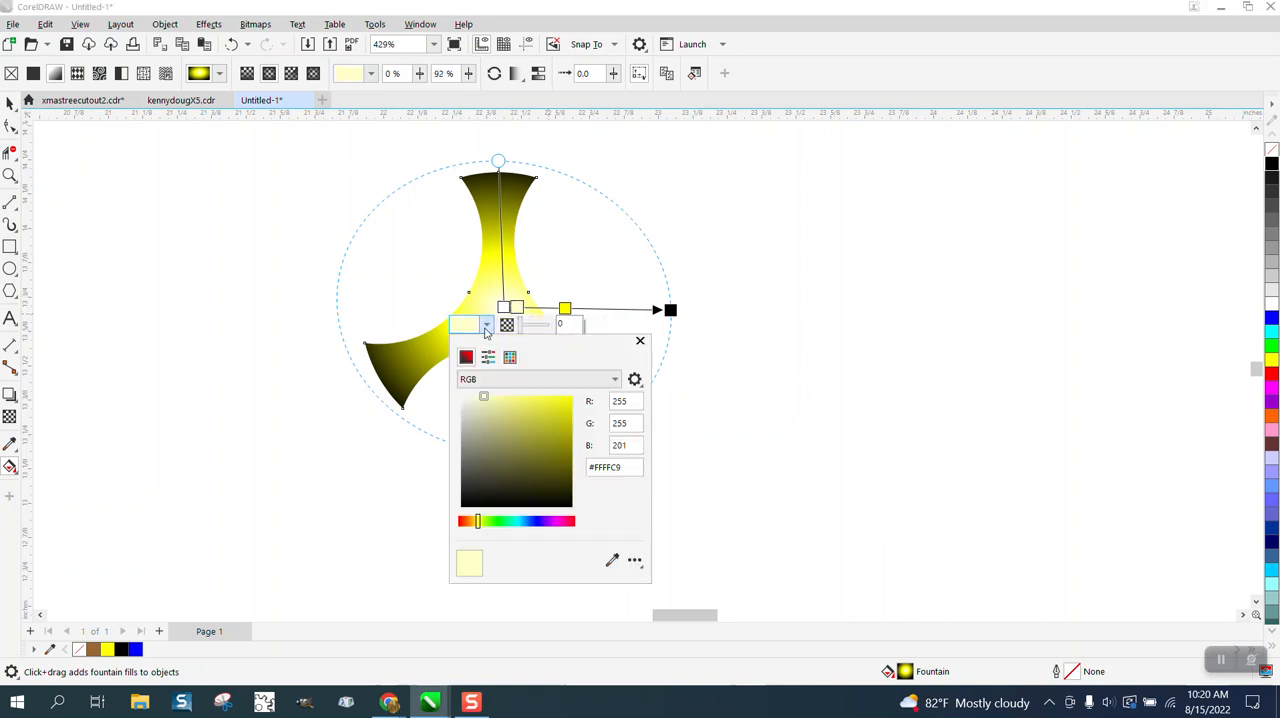
left_click(510, 357)
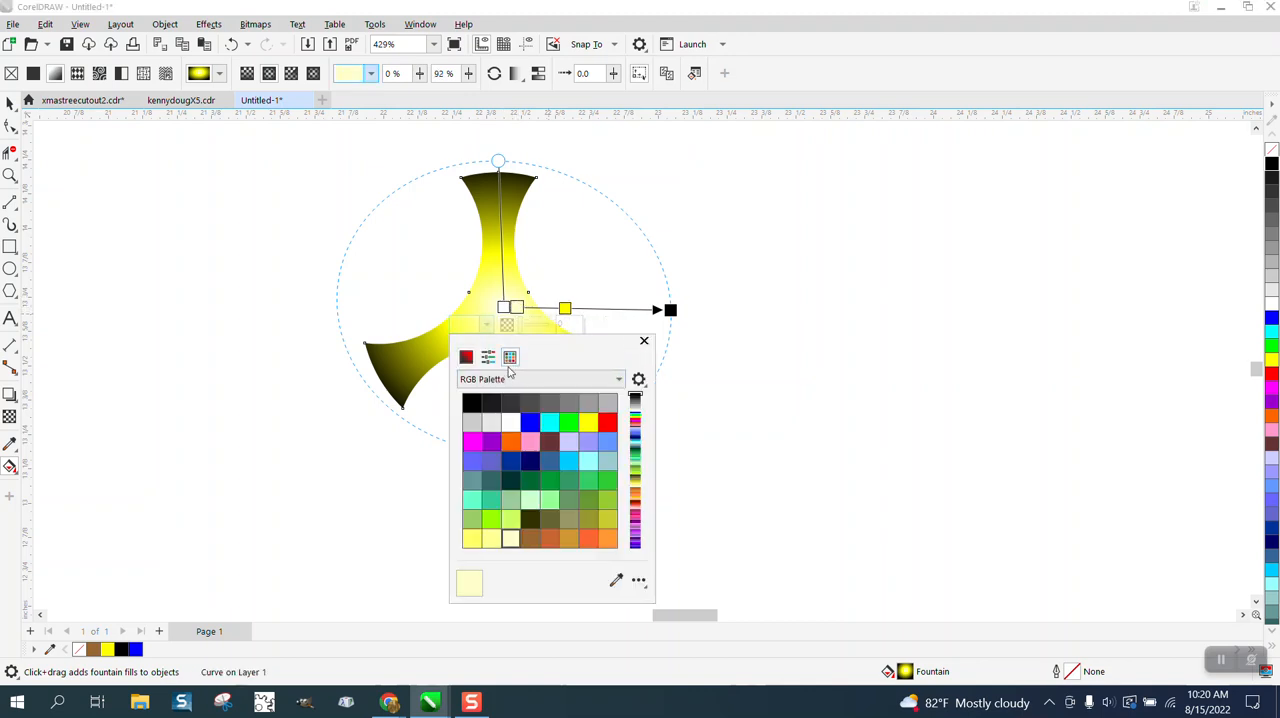
left_click(512, 423)
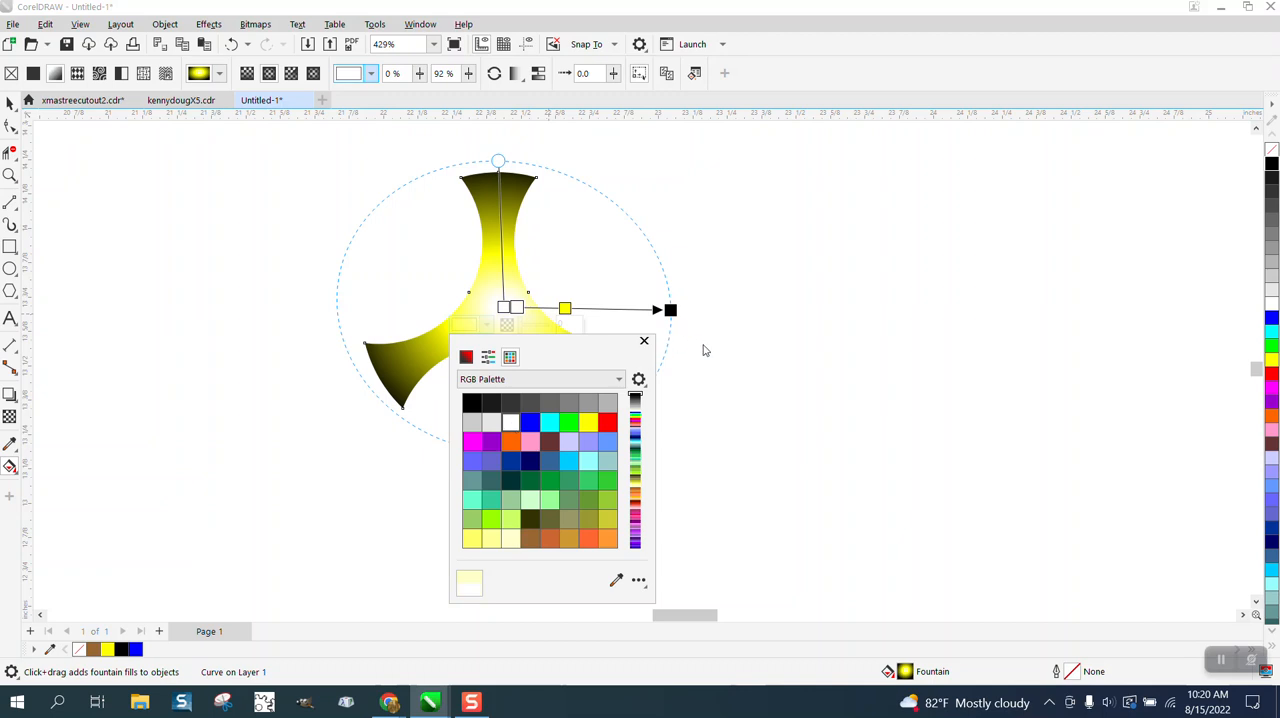
left_click(644, 341)
left_click(721, 383)
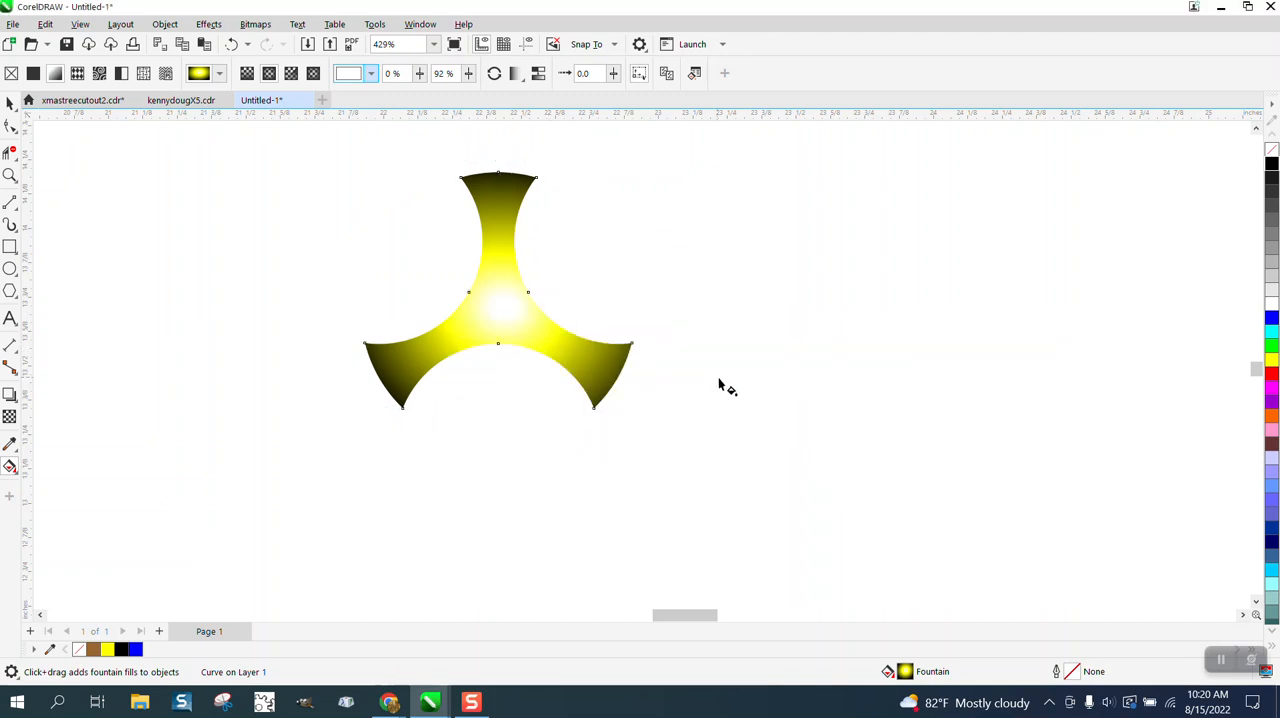
- Draw a circle about 1.04 inches in diameter beside the three-armed shape and centre it on the page
scroll(625, 350, "down", 3)
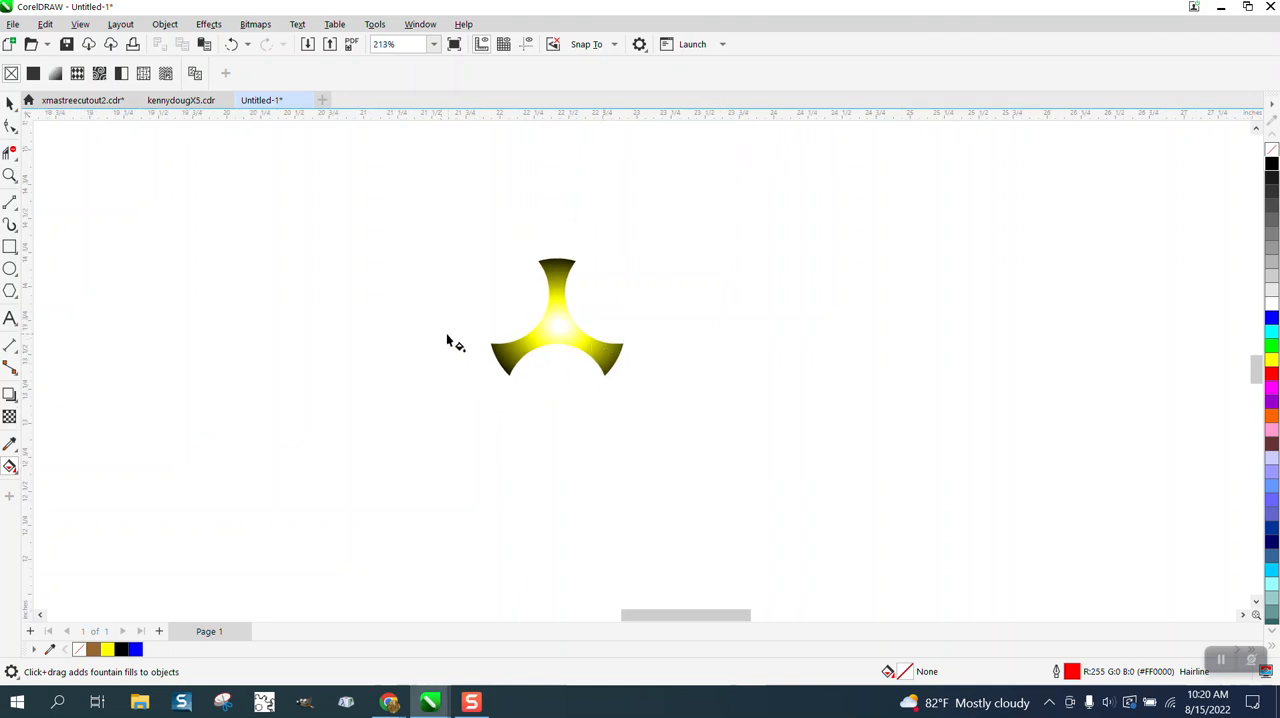
left_click(10, 268)
left_click_drag(429, 265, 290, 406)
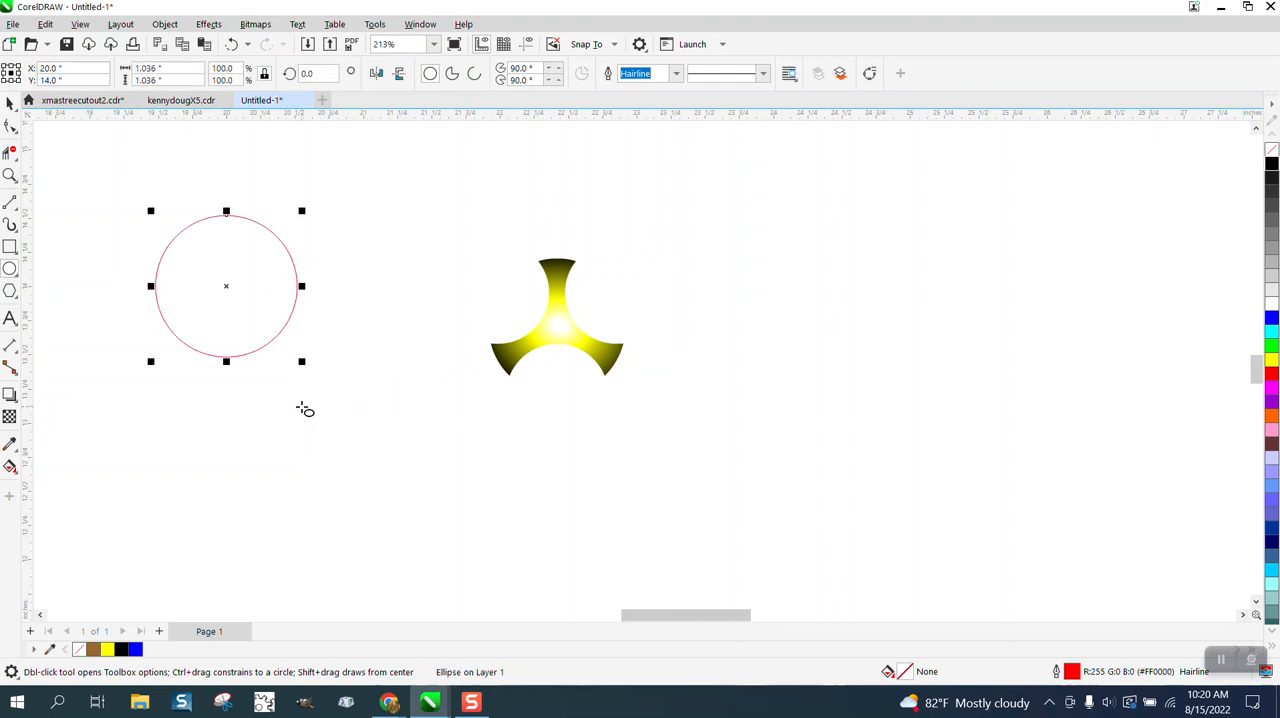
- Centre the three-armed shape on the page so it sits inside the circle
left_click(10, 104)
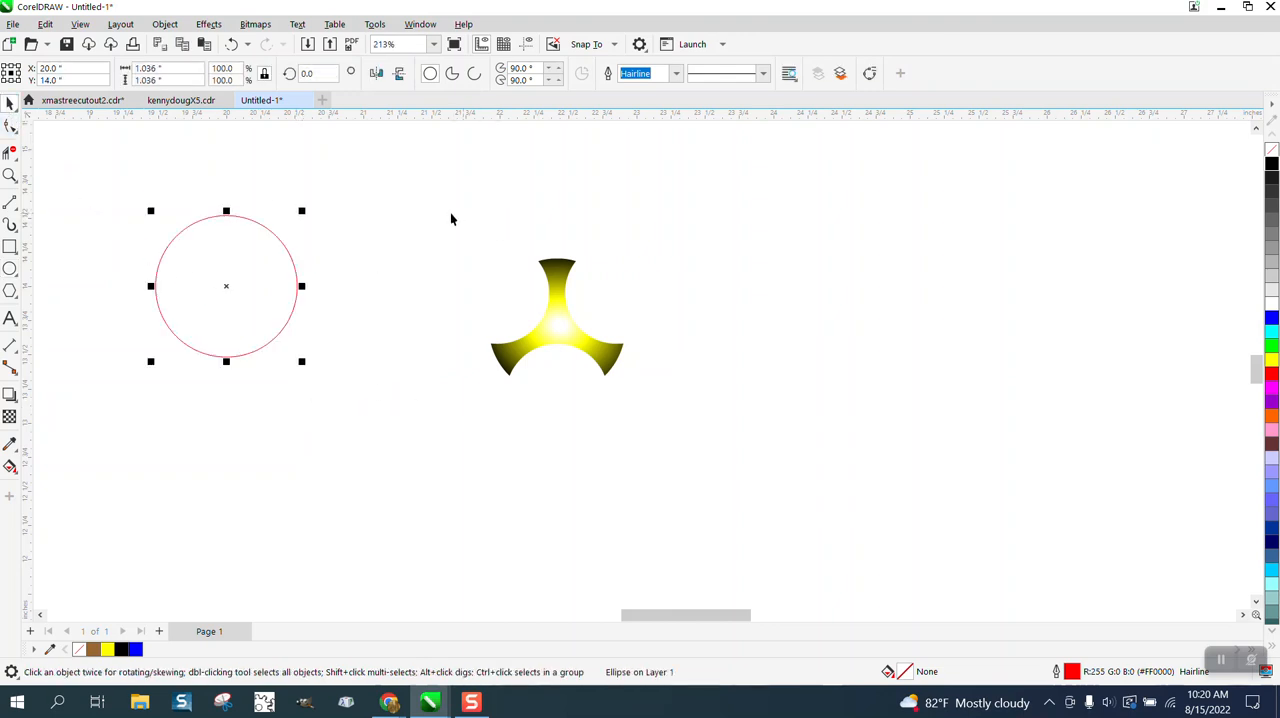
left_click_drag(447, 220, 701, 438)
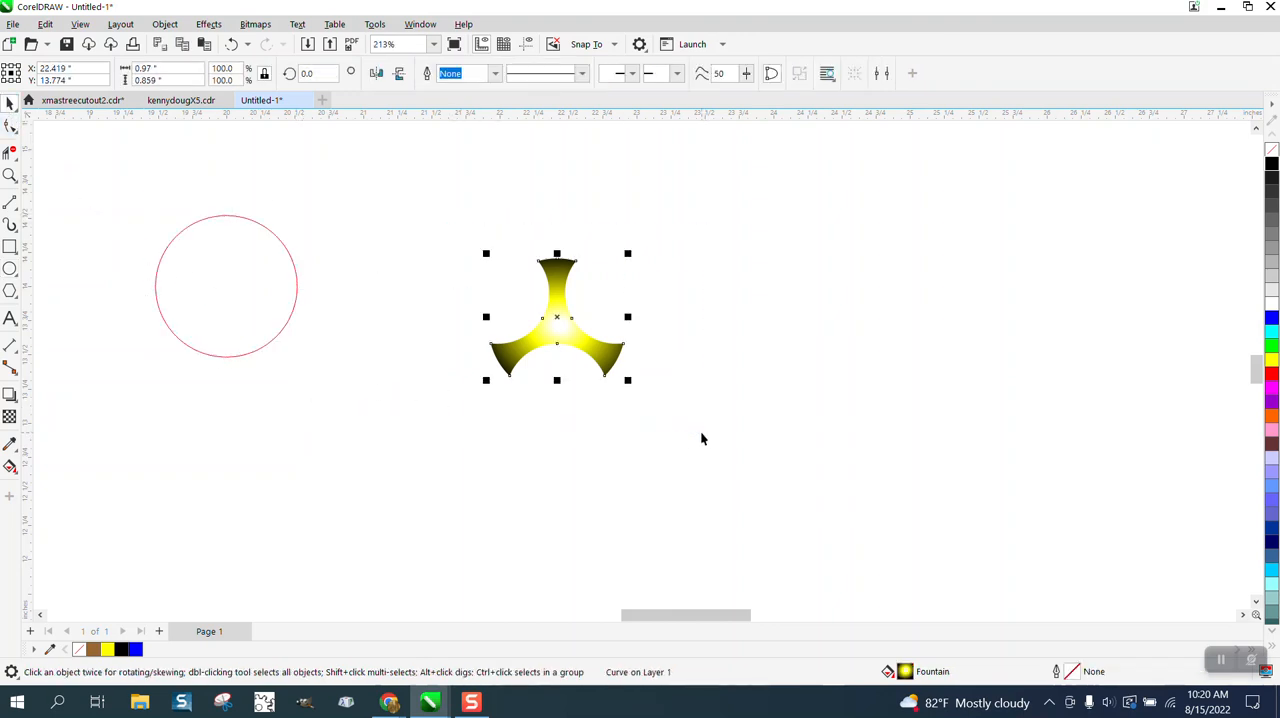
key("p")
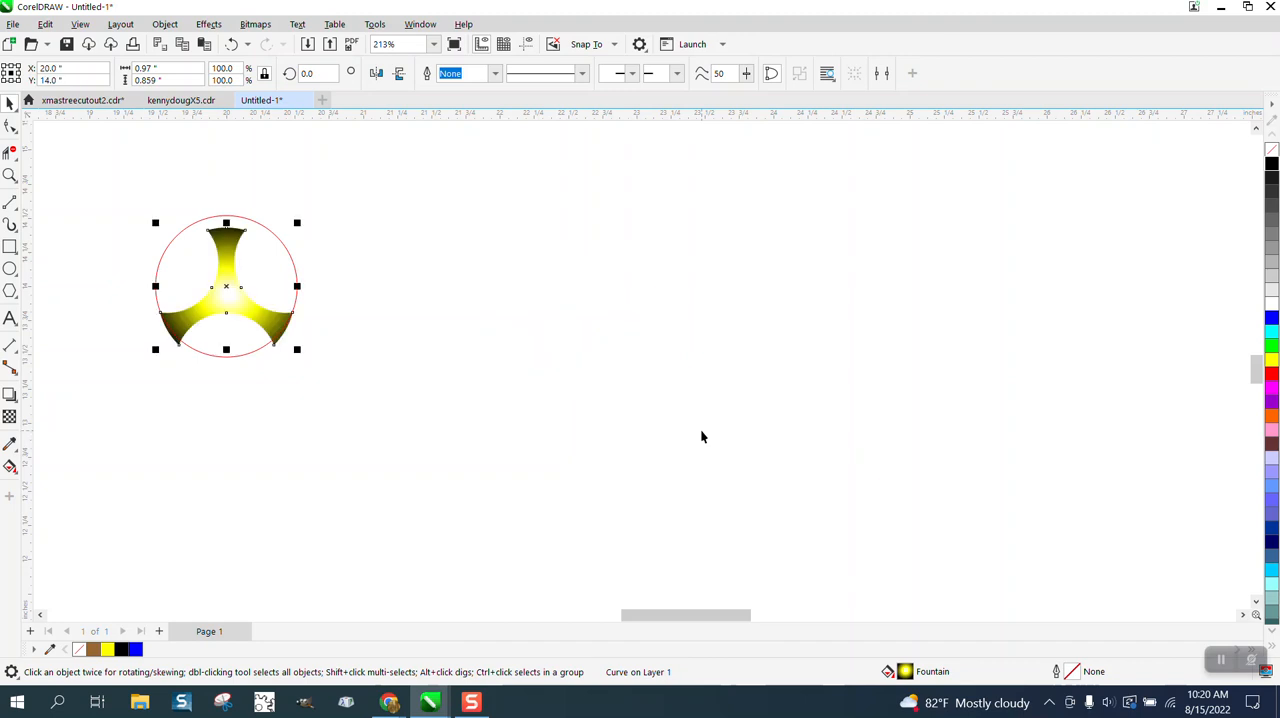
left_click(9, 175)
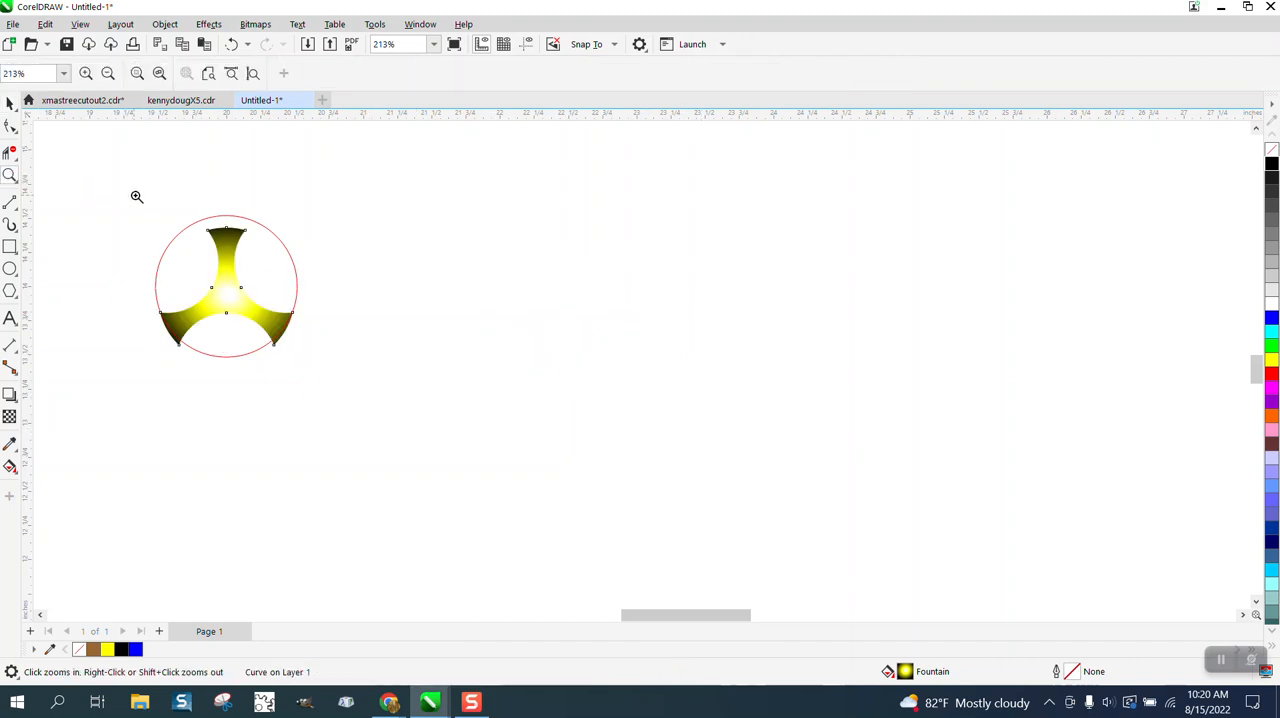
left_click_drag(124, 198, 422, 405)
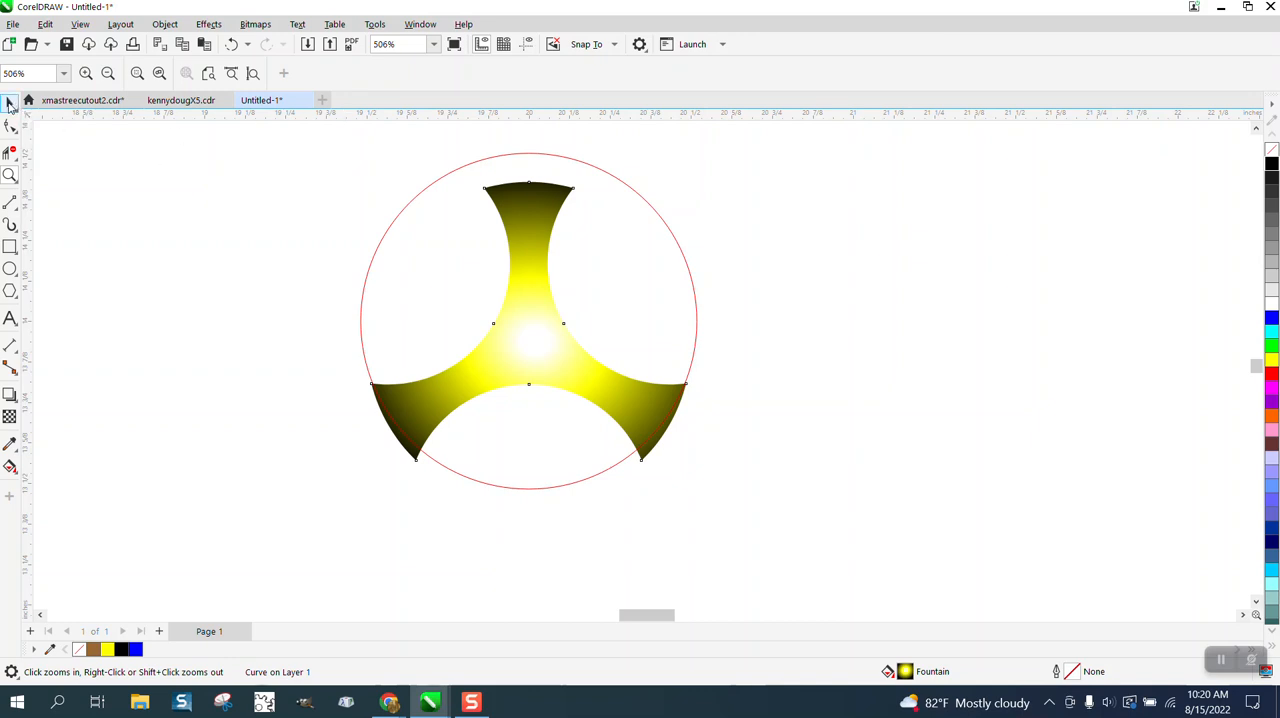
- Set the nudge distance to 0.01 inches
left_click(289, 175)
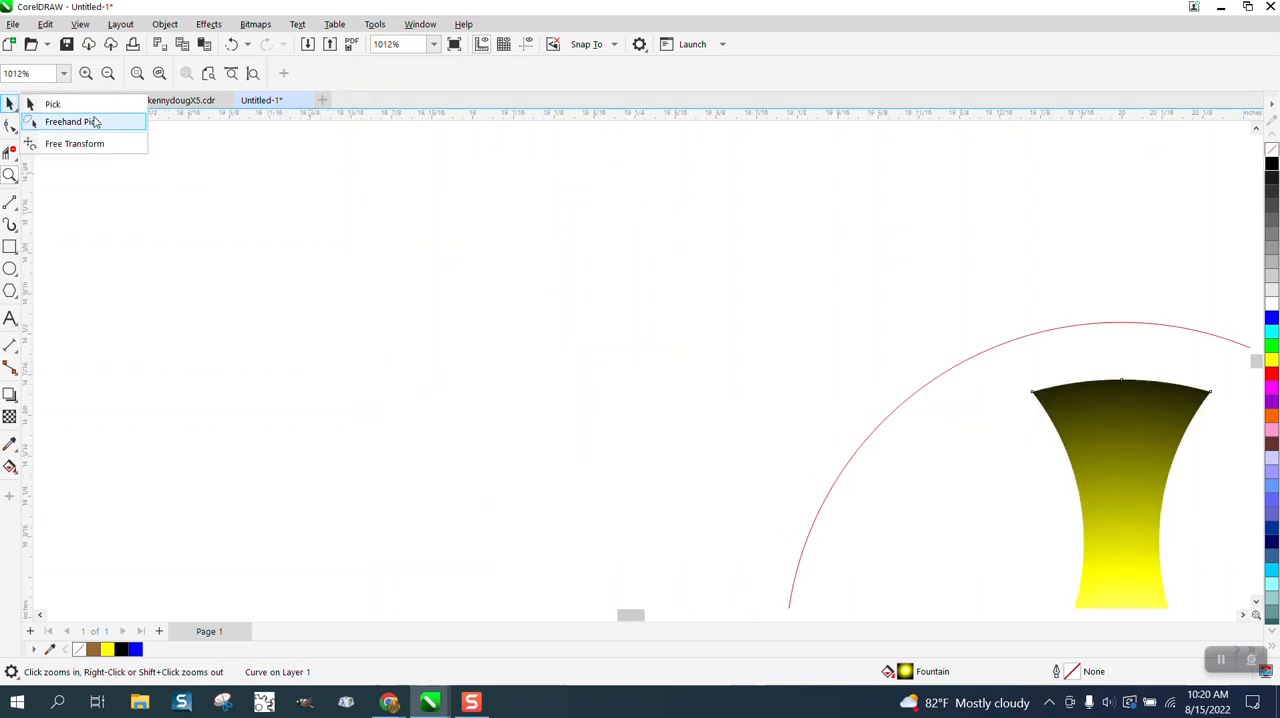
left_click(52, 104)
left_click(528, 73)
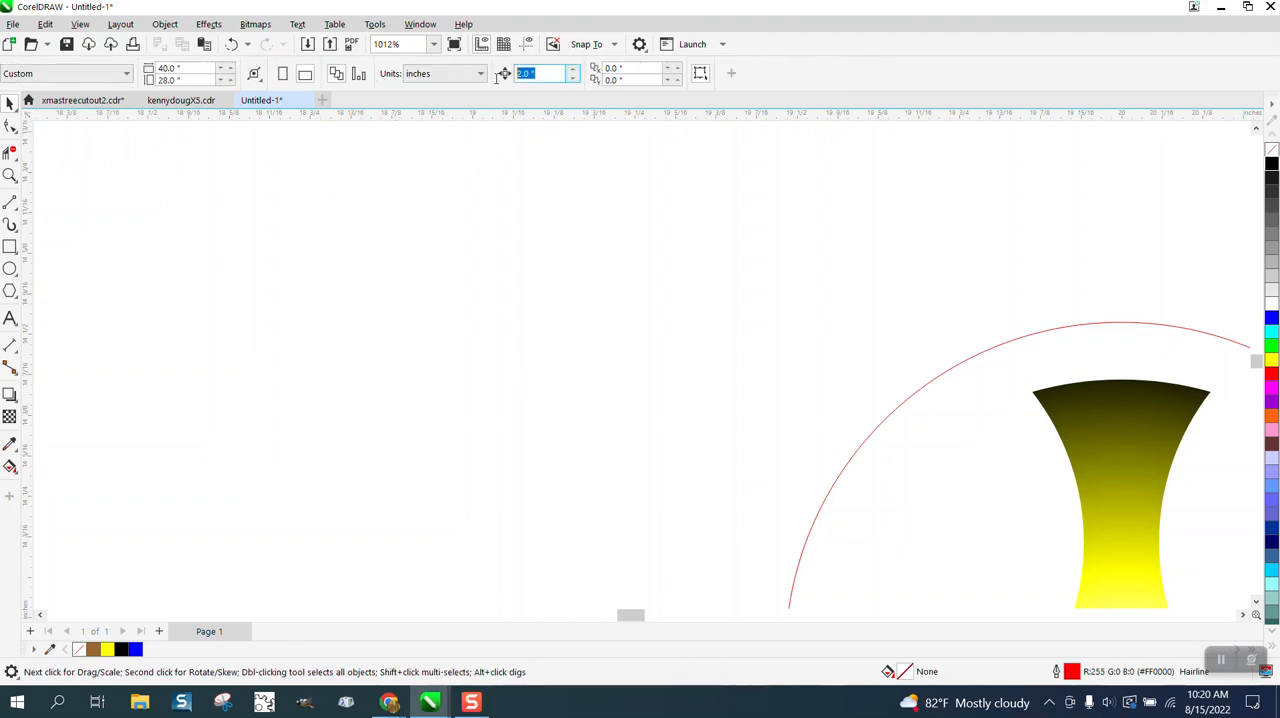
type(".01")
key("Return")
key("F4")
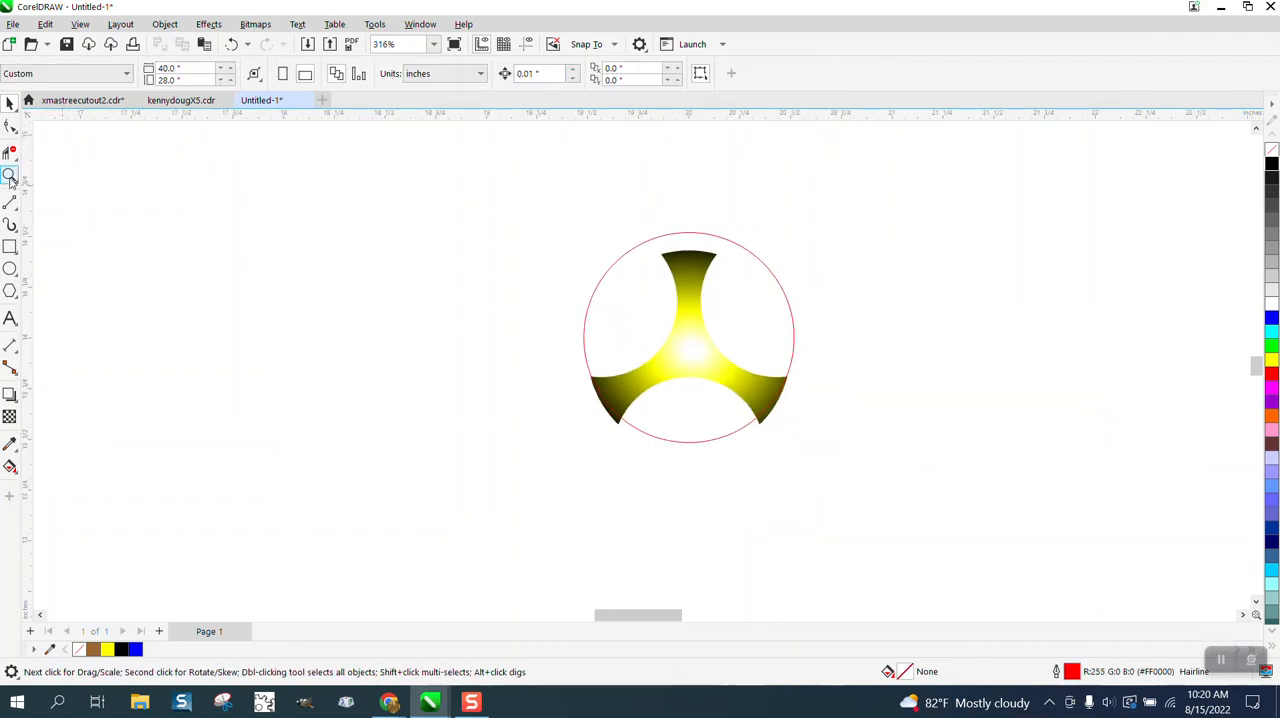
- Nudge the three-armed shape up 0.07 inches so all three arms fit inside the circle, and deselect it
left_click(9, 176)
left_click(725, 380)
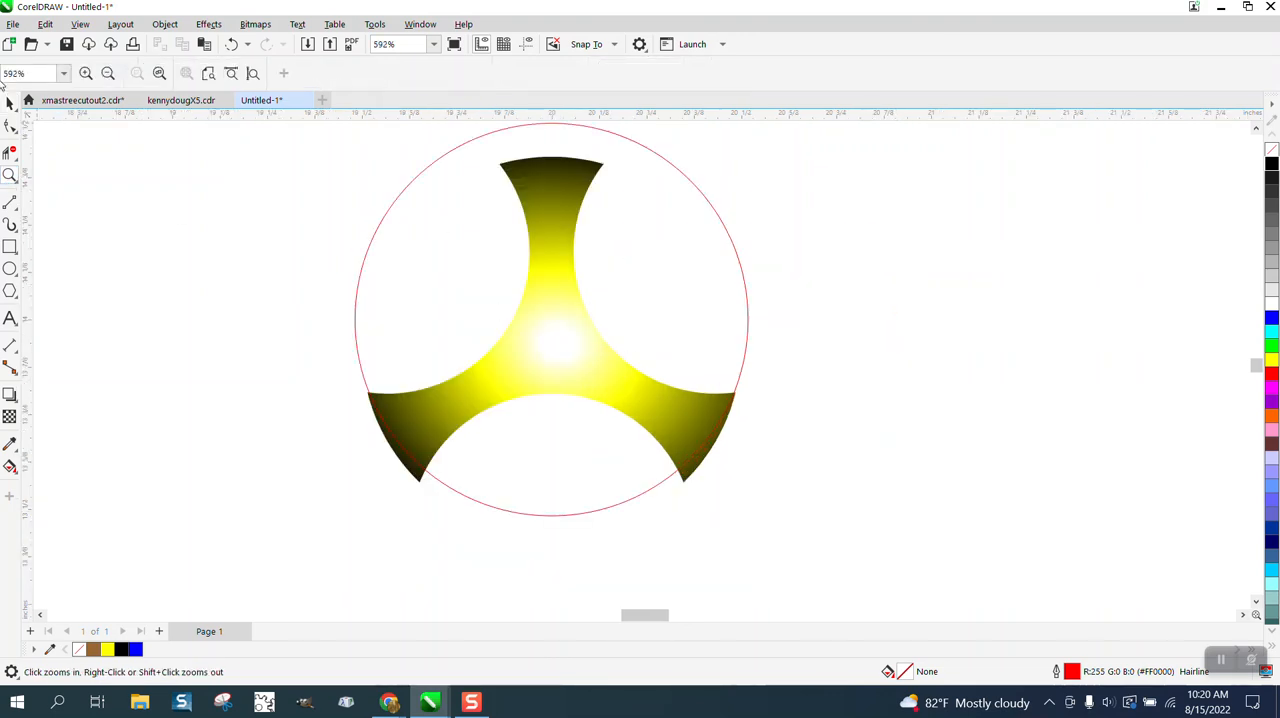
left_click(9, 102)
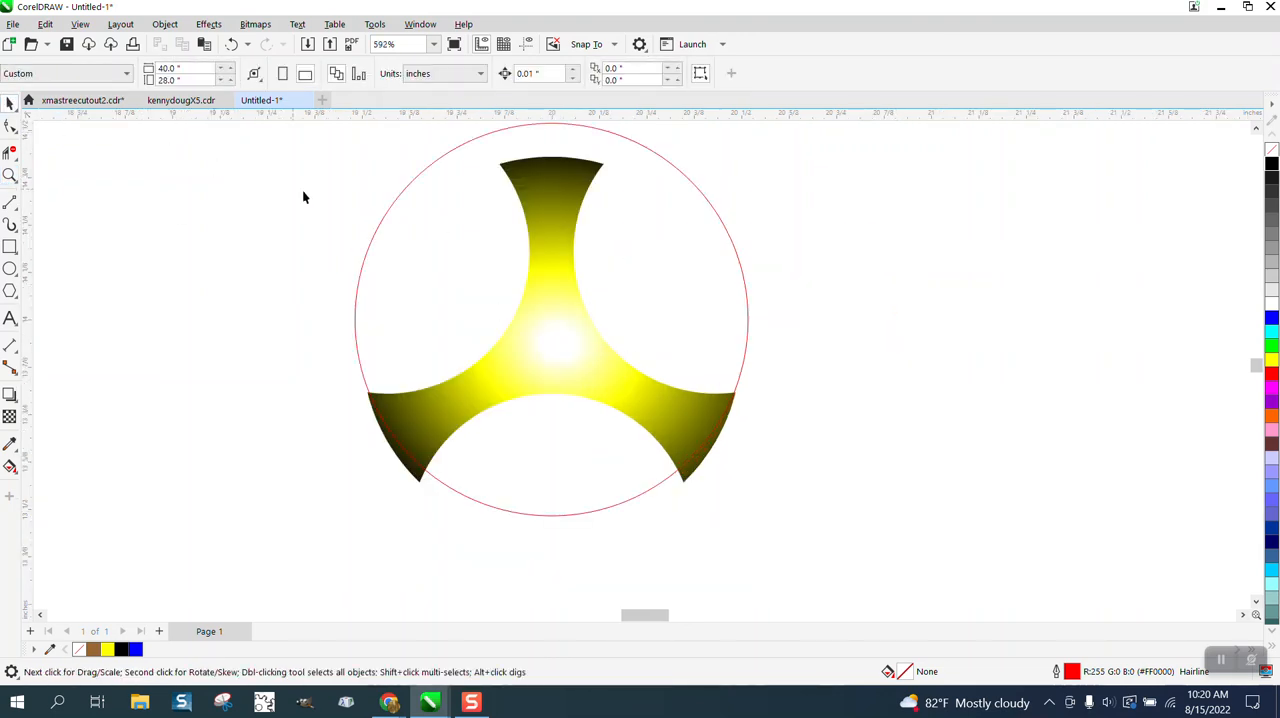
left_click(561, 190)
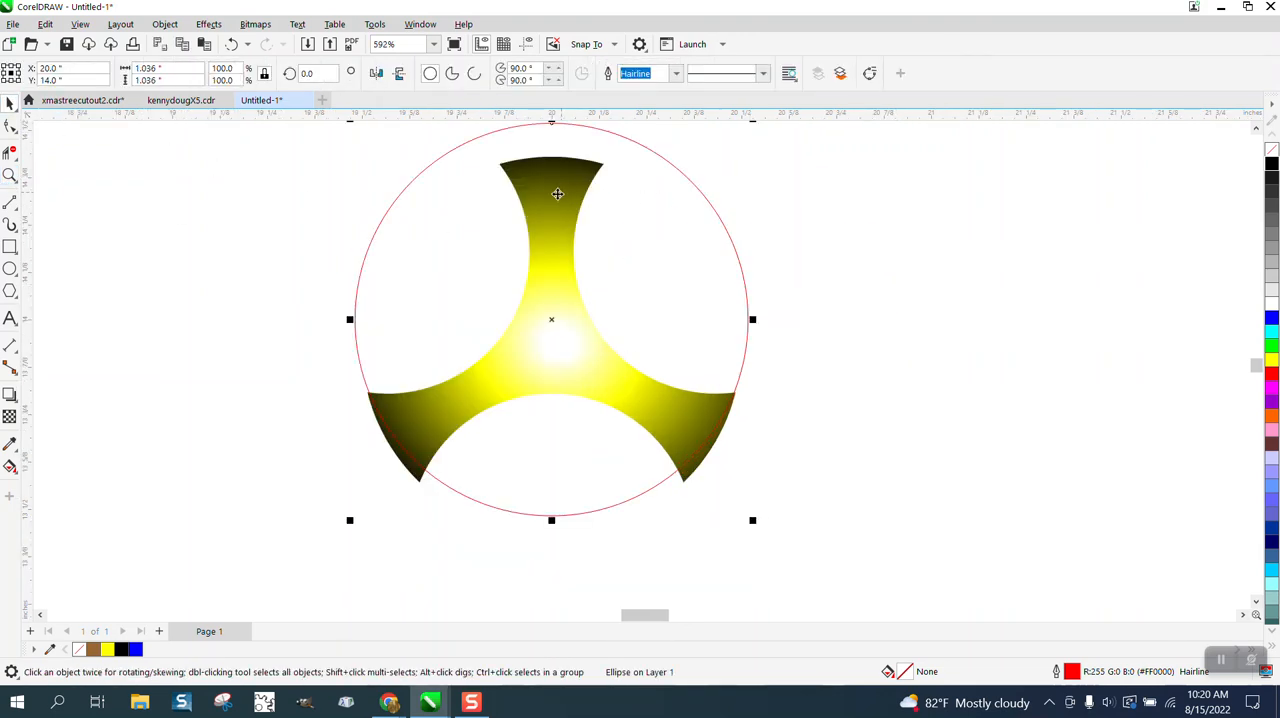
left_click(413, 479)
left_click(418, 473)
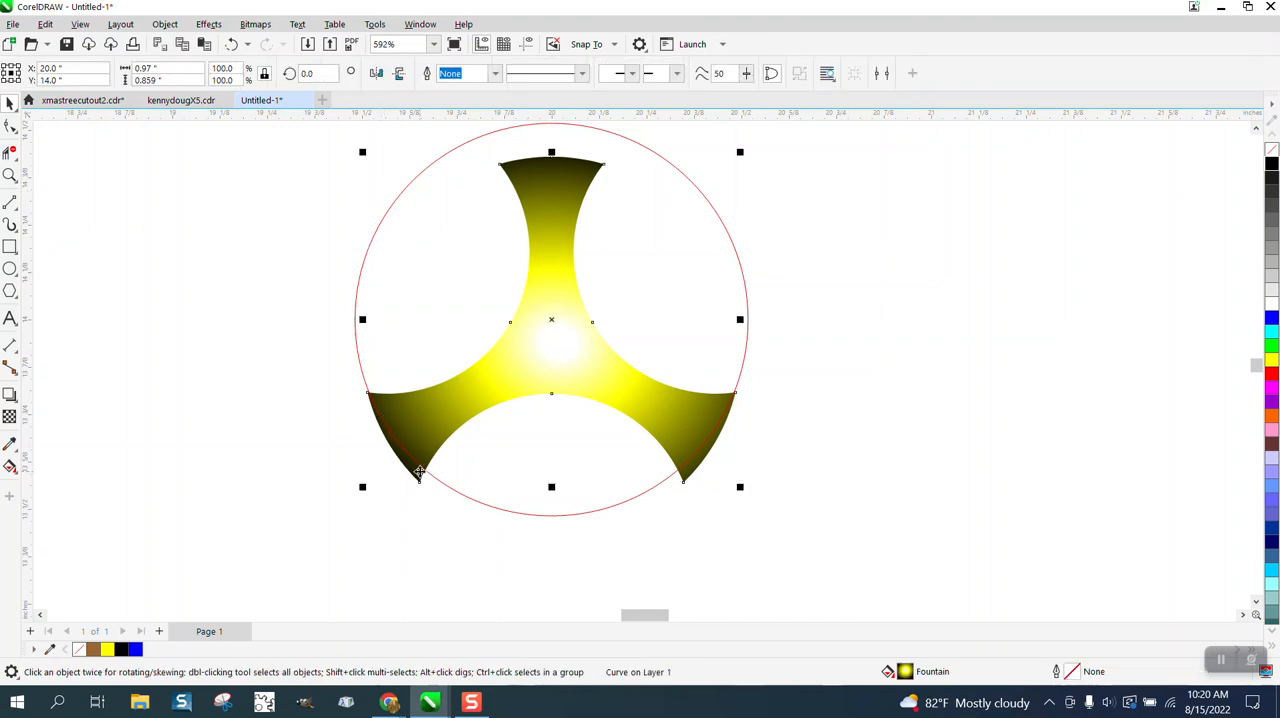
key("Up")
key("Up")
key("Up")
key("Up")
key("Up")
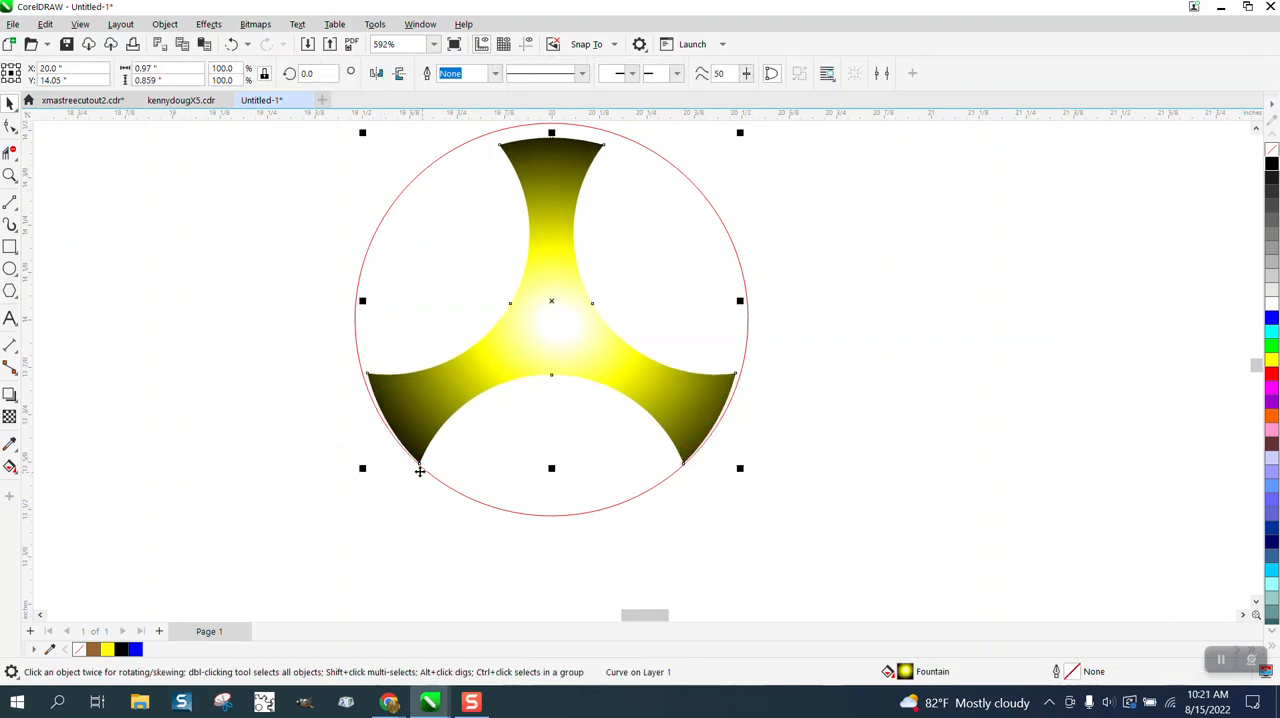
key("Up")
key("Up")
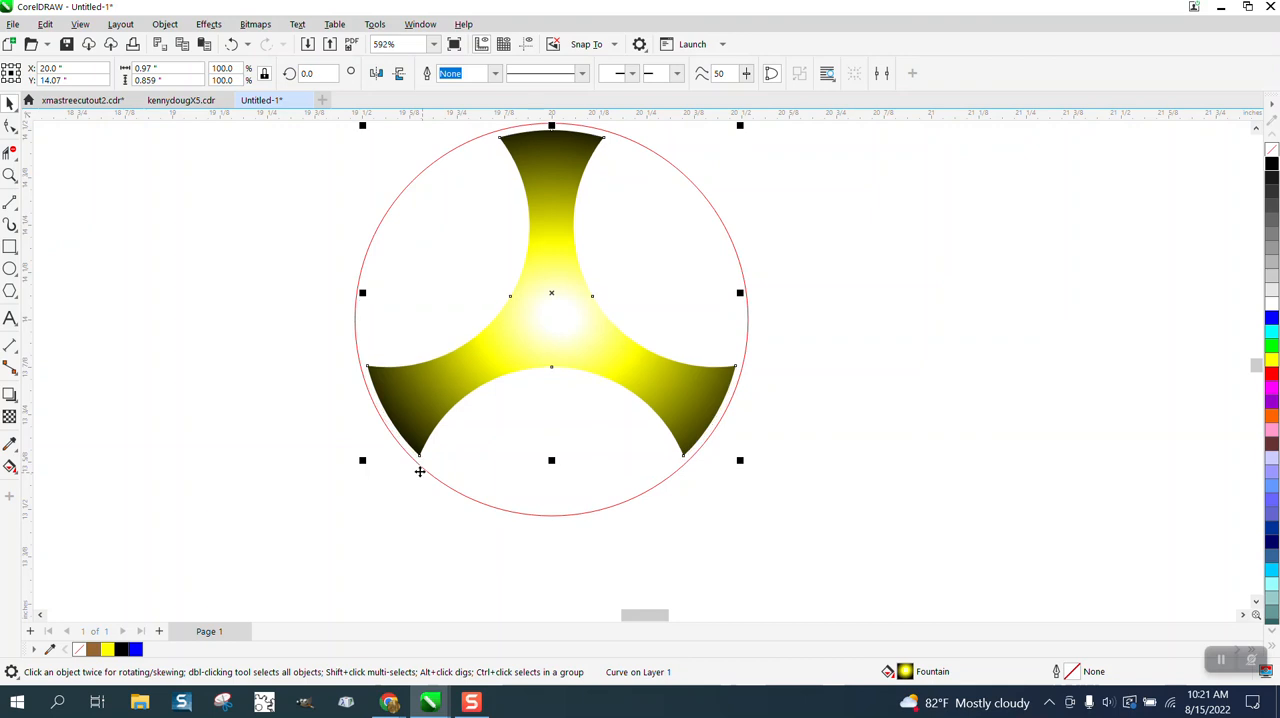
left_click(712, 552)
- Draw a square about 1.14 inches wide around the circle and centre it on the page
scroll(300, 445, "down", 2)
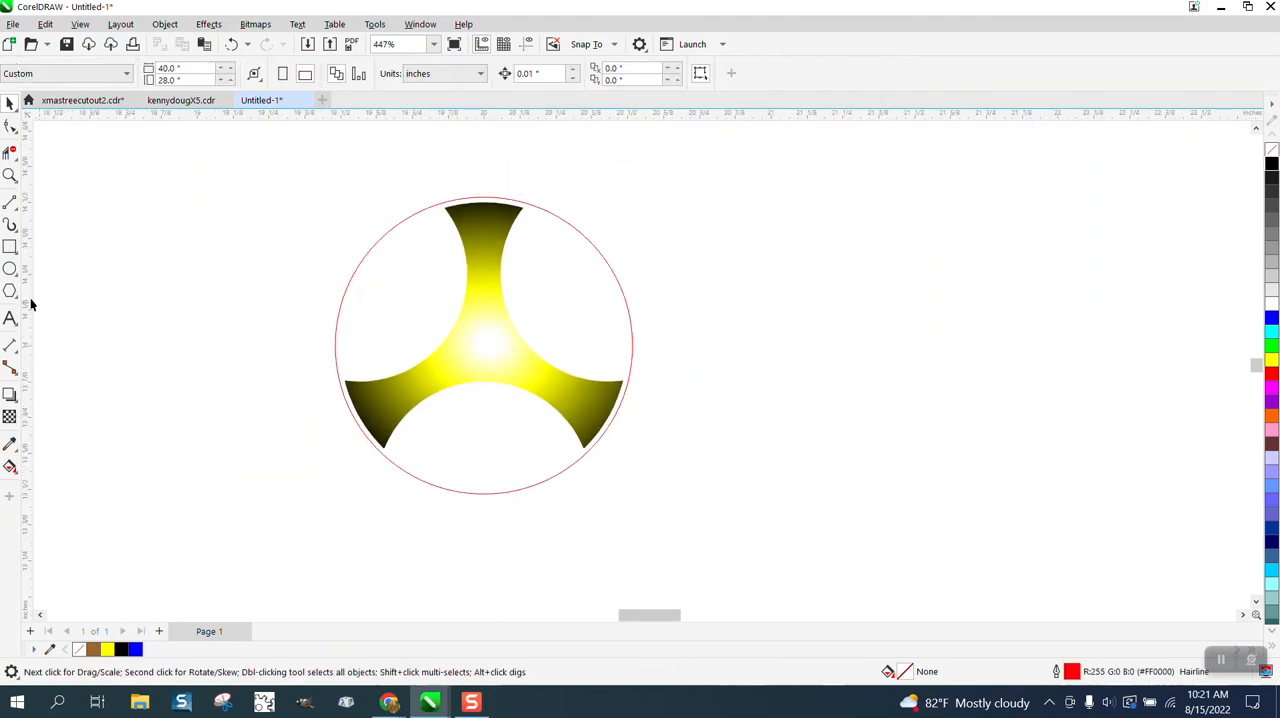
left_click(9, 248)
left_click_drag(147, 188, 194, 514)
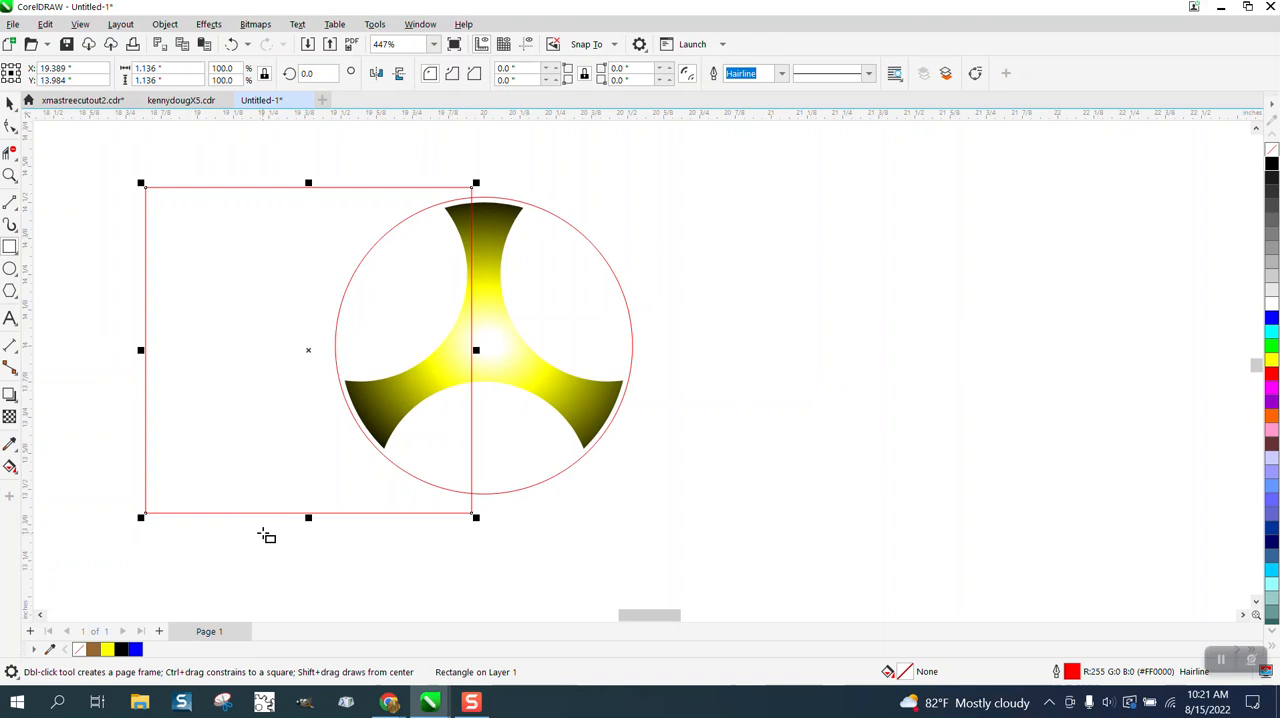
key("p")
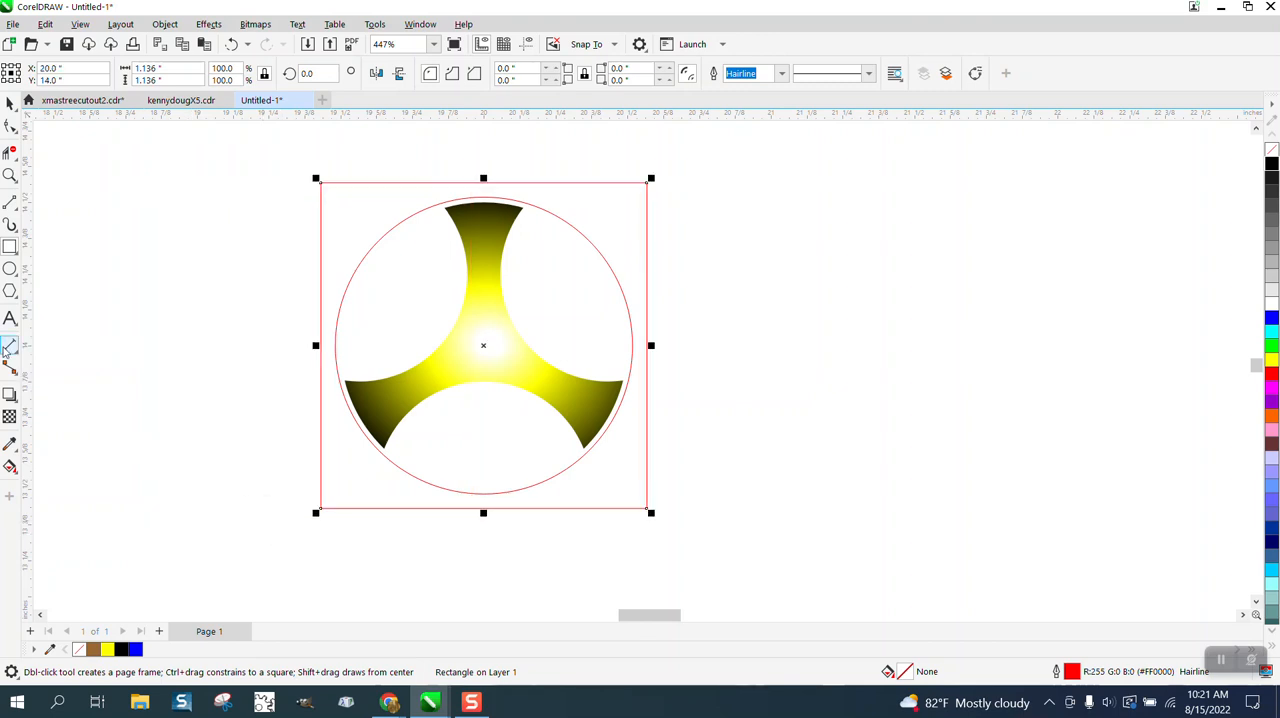
- Fill the area between the square and the circle with blue and no outline using Smart Fill
left_click(10, 467)
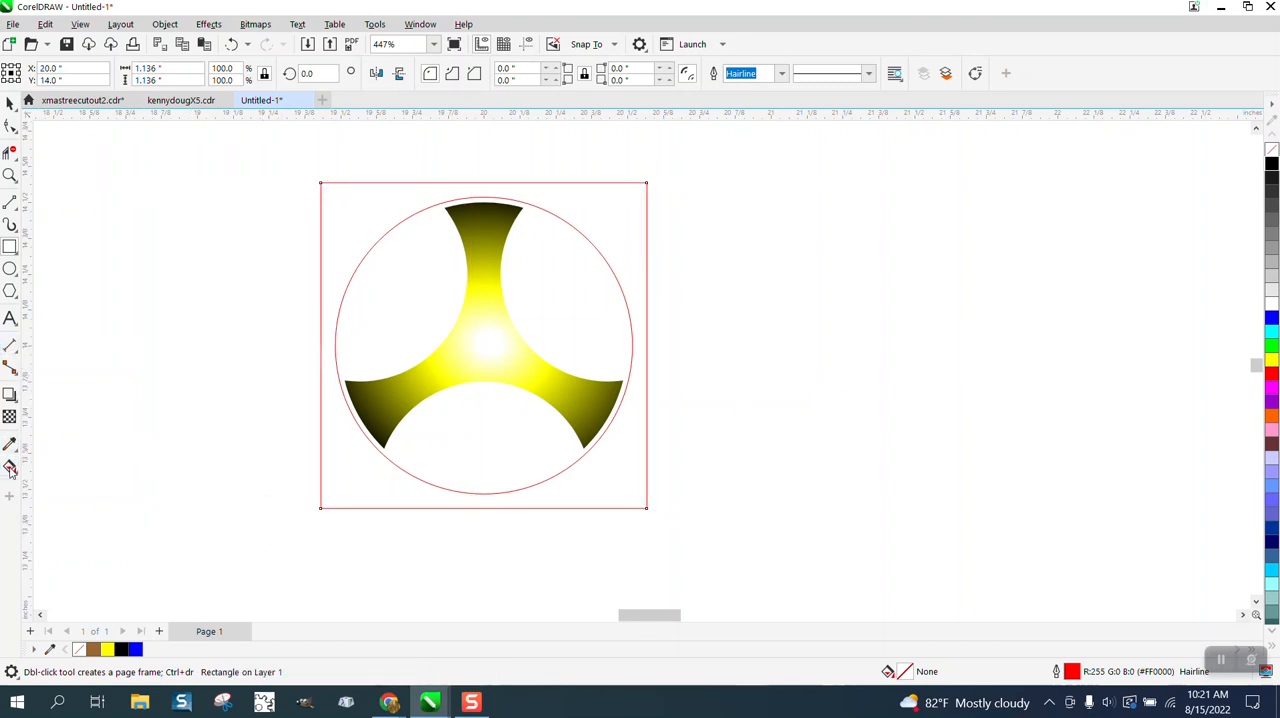
left_click(14, 471)
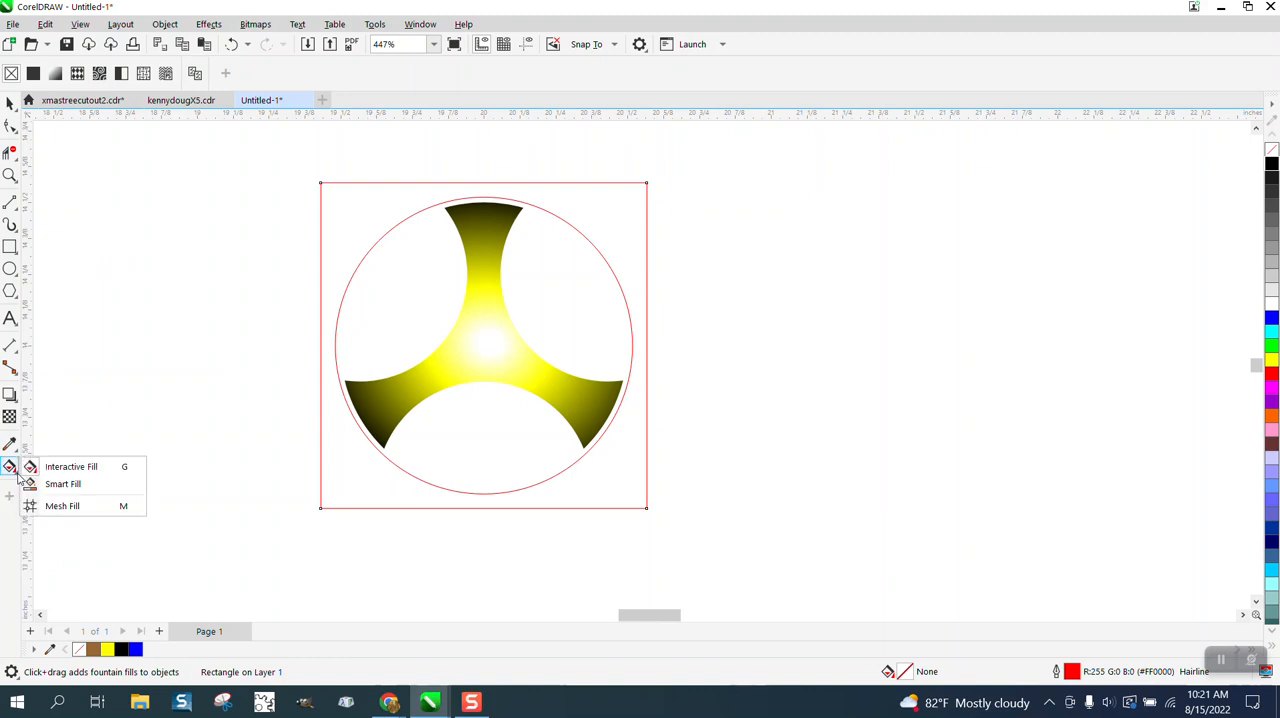
left_click(58, 485)
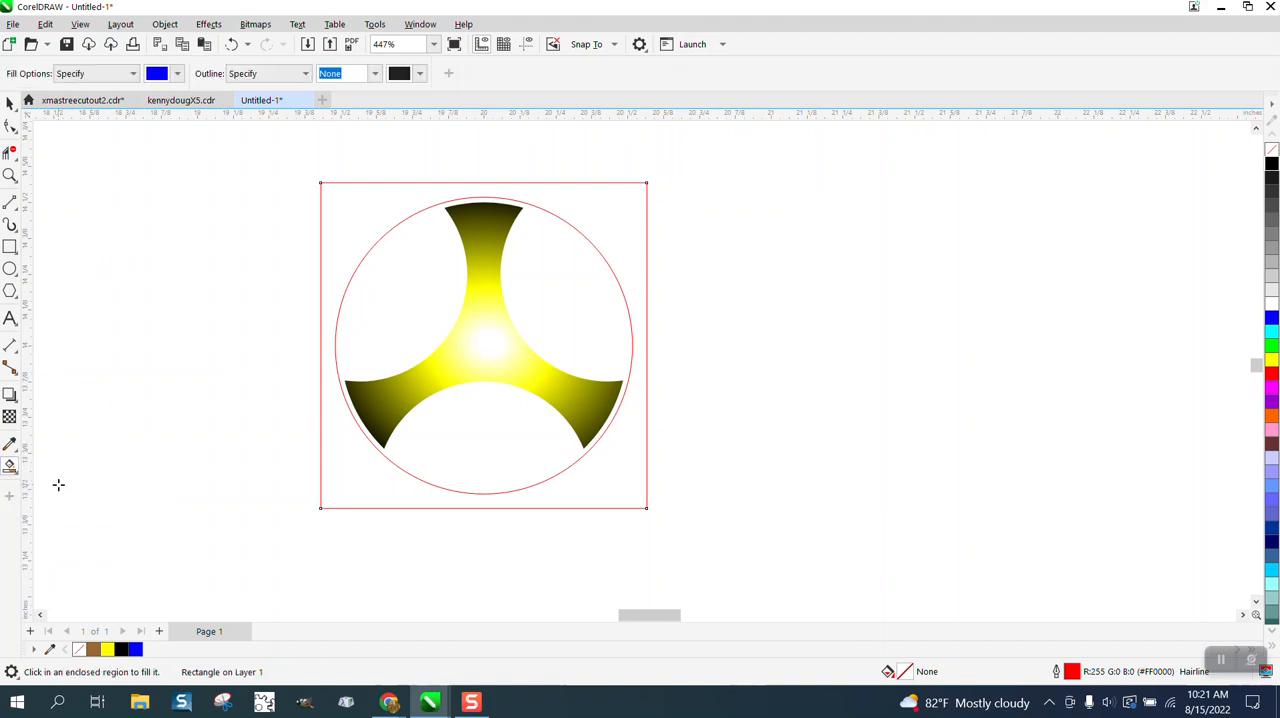
left_click(346, 468)
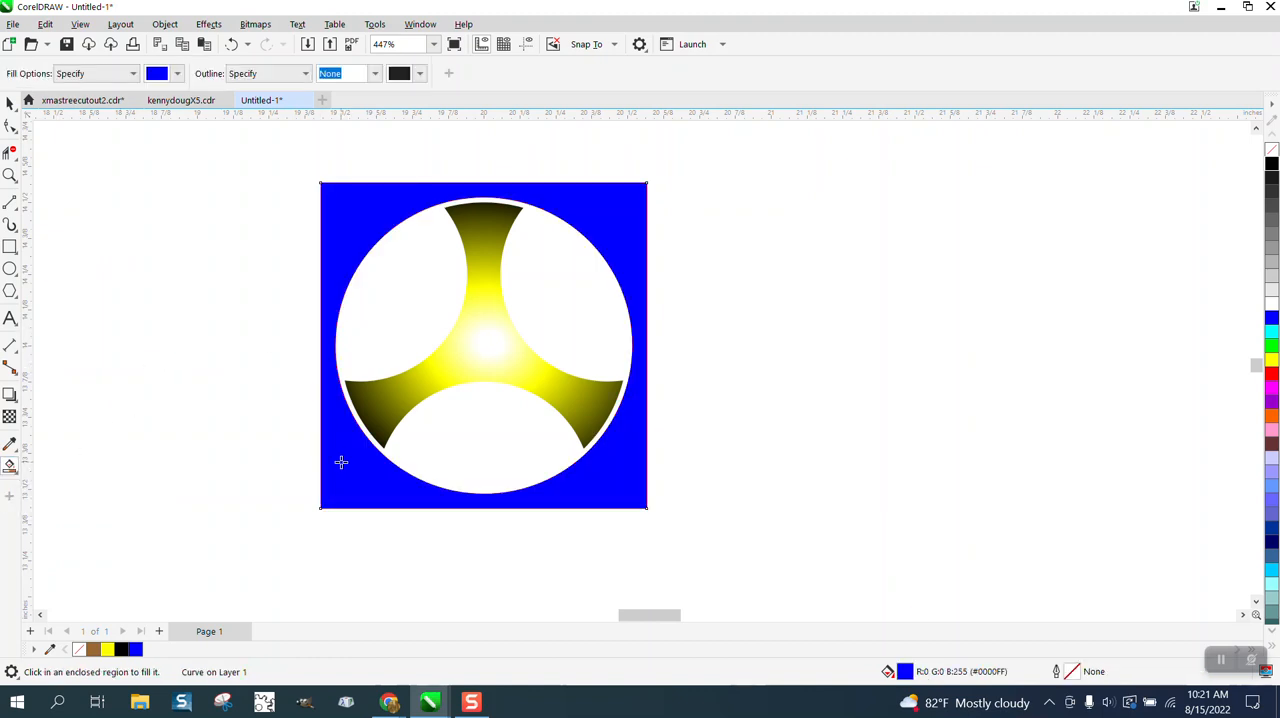
key("Right")
key("Left")
- Group the square, circle, blue fill and three-armed shape, and resize the group to 1 inch wide in proportion
left_click(9, 103)
left_click_drag(289, 157, 545, 418)
left_click_drag(756, 578, 738, 572)
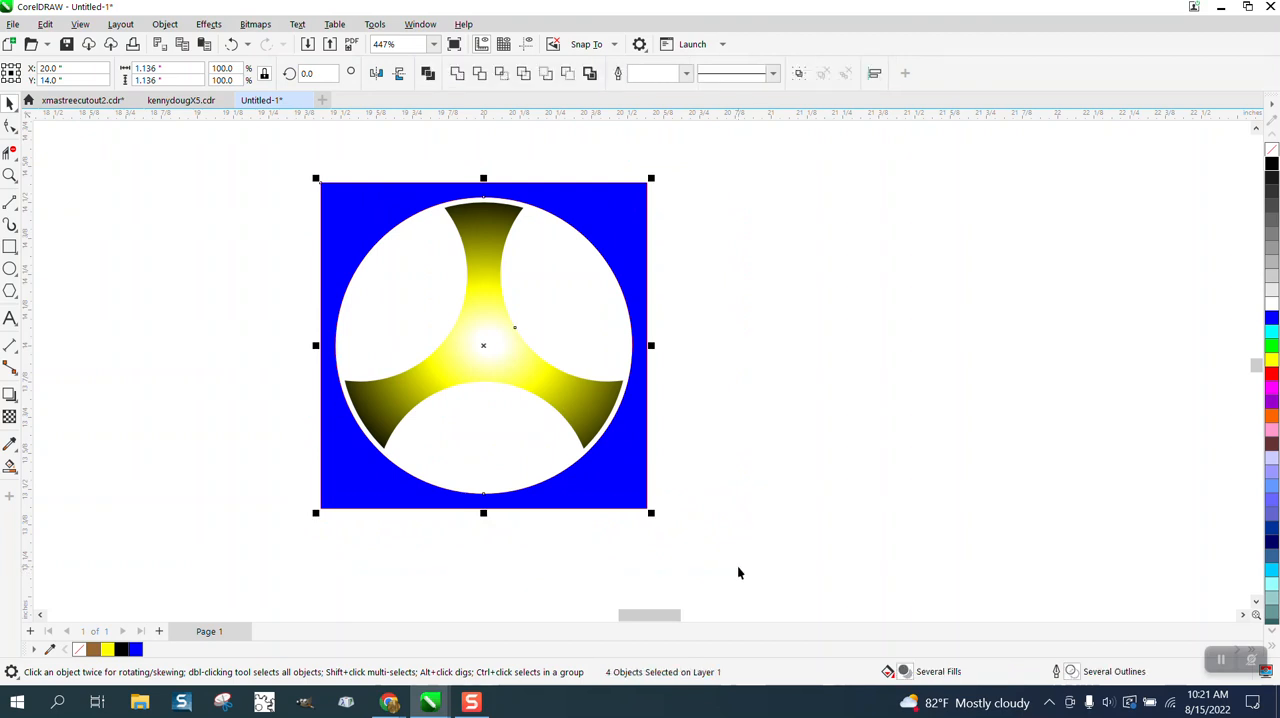
key("ctrl+g")
left_click(165, 68)
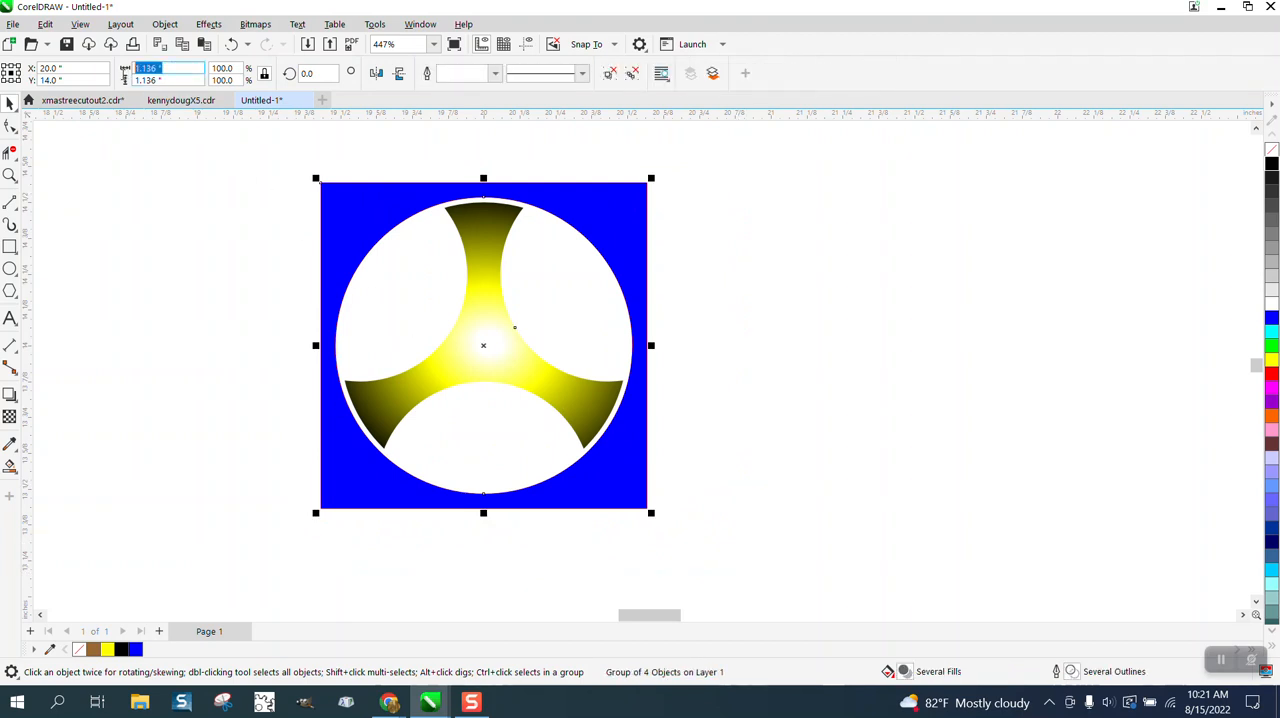
type("1")
key("Return")
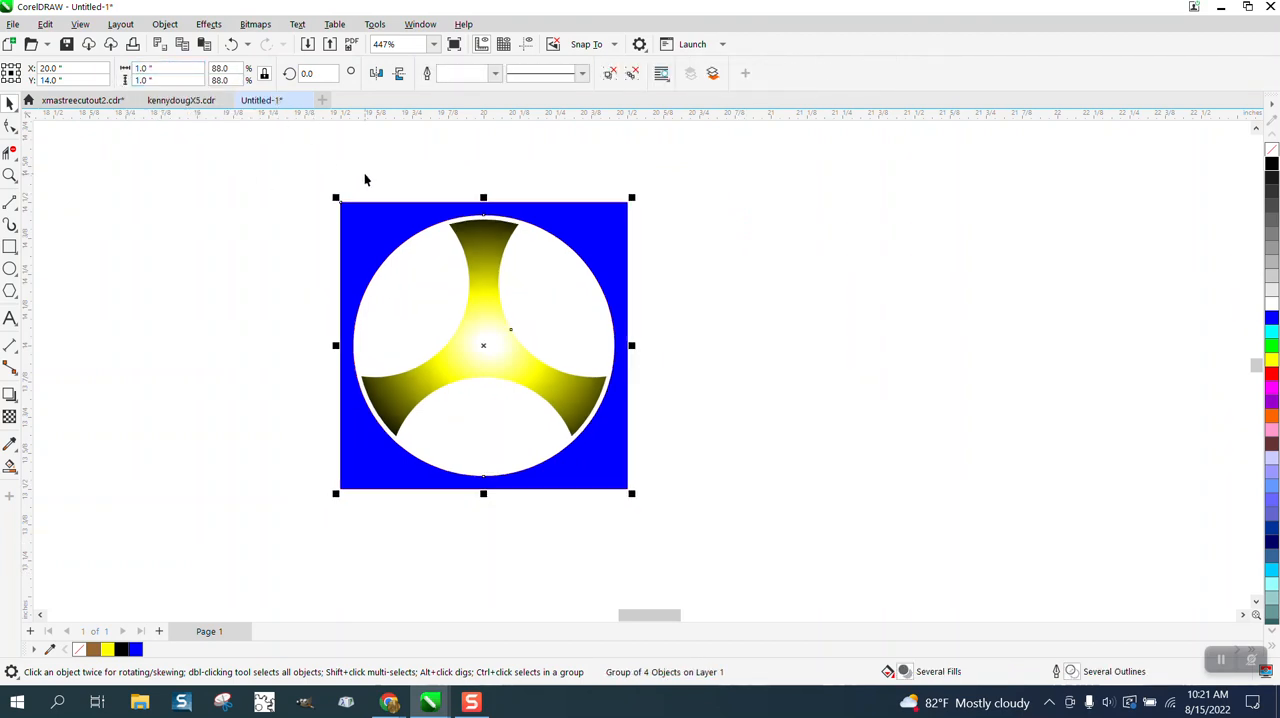
- Ungroup the 1-inch pattern element
left_click(165, 24)
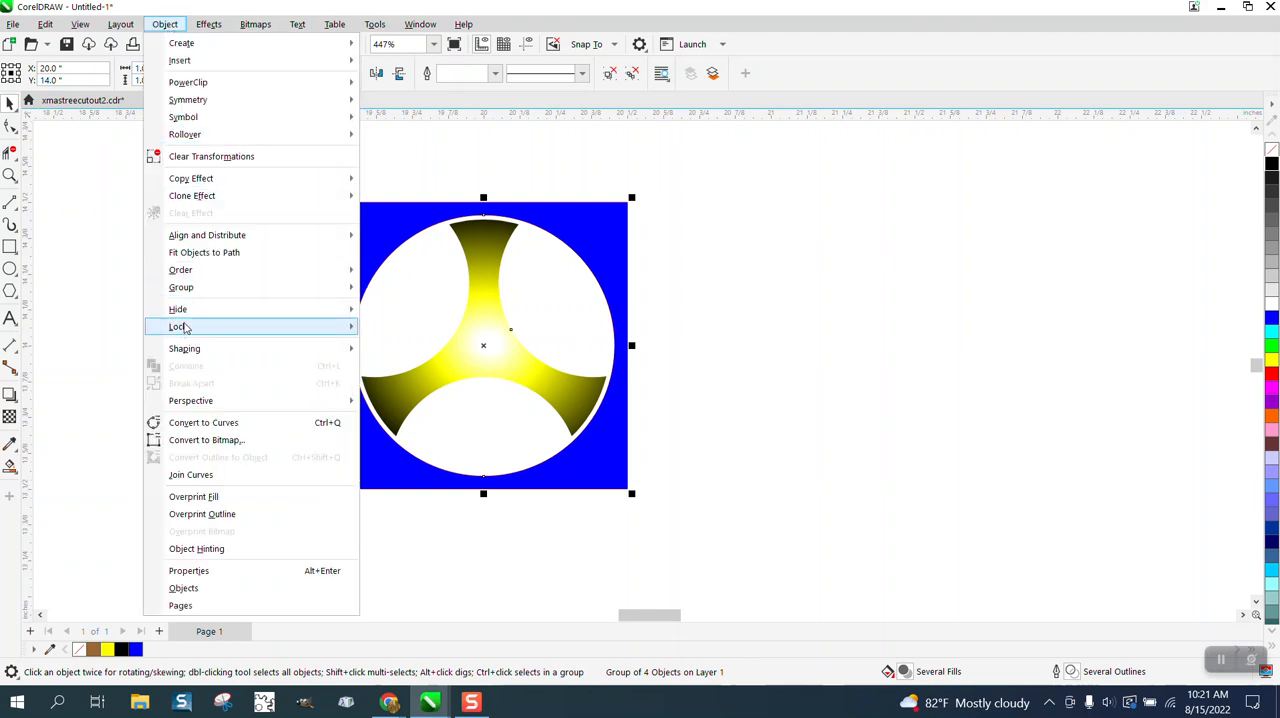
mouse_move(193, 289)
left_click(400, 307)
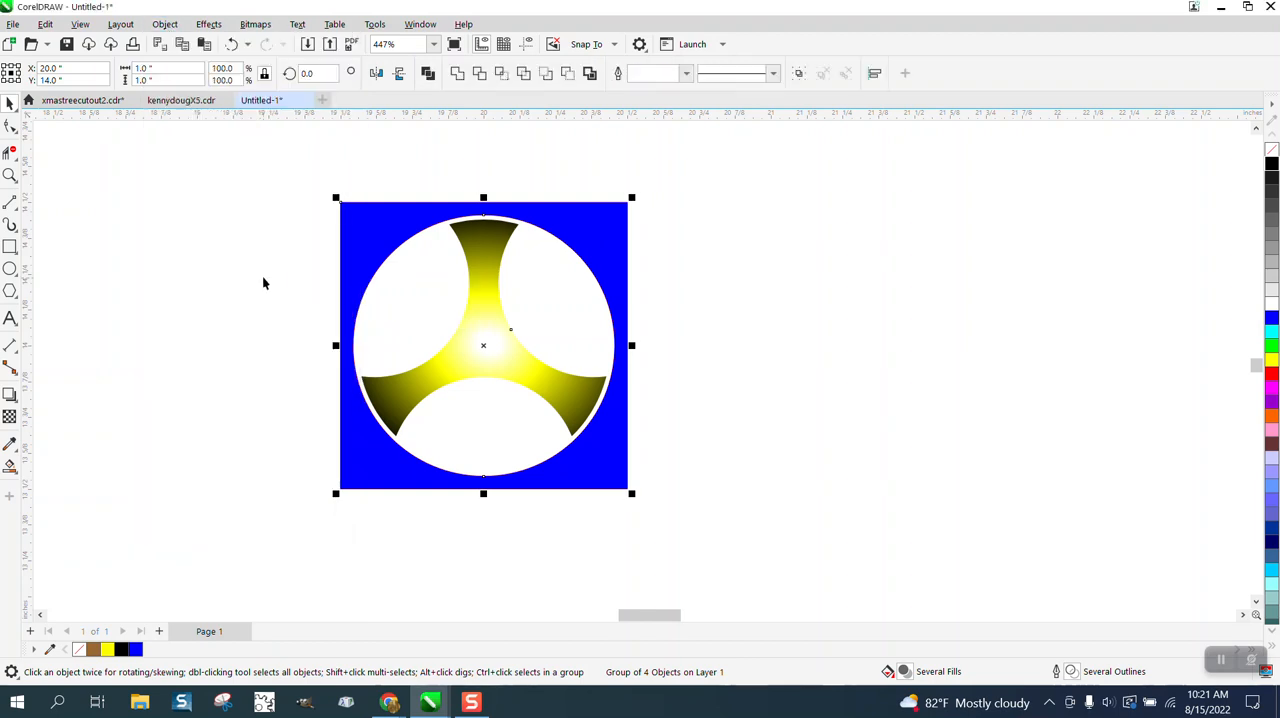
- Nudge the blue fill piece to the right and back to its original position to check that it is separate
left_click(367, 243)
key("Right")
key("Right")
key("Right")
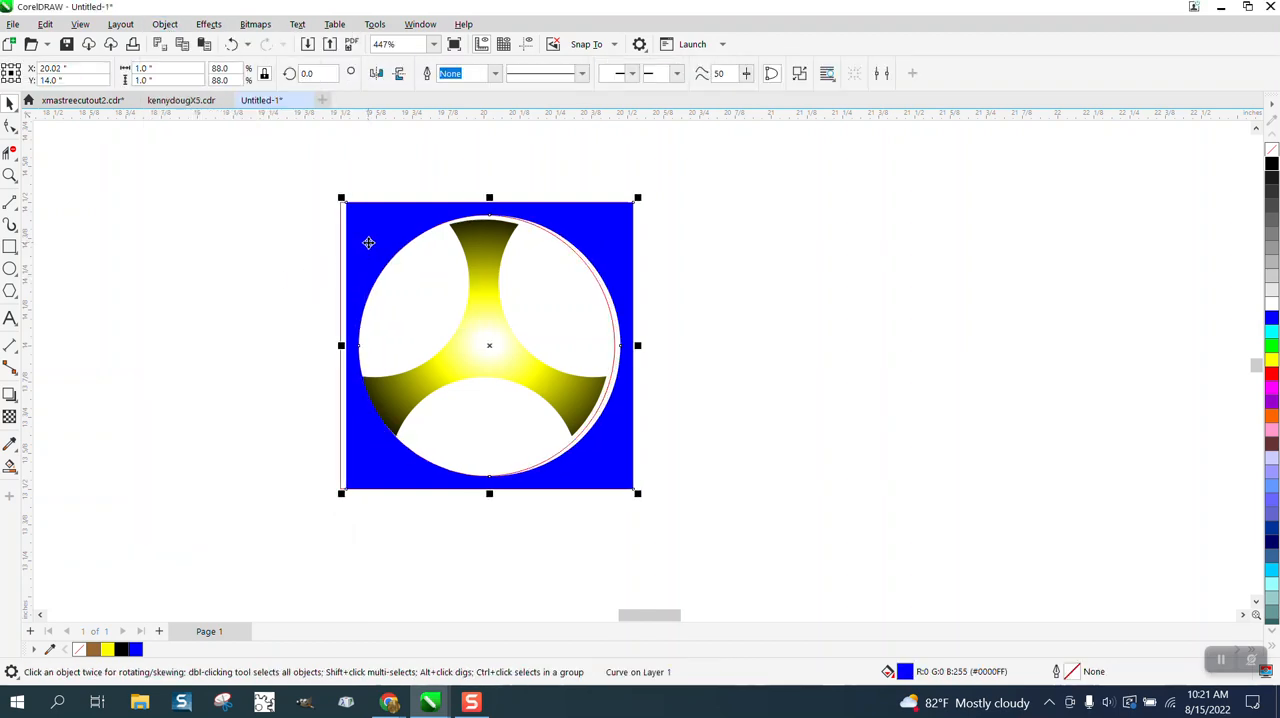
key("Left")
key("Left")
key("Left")
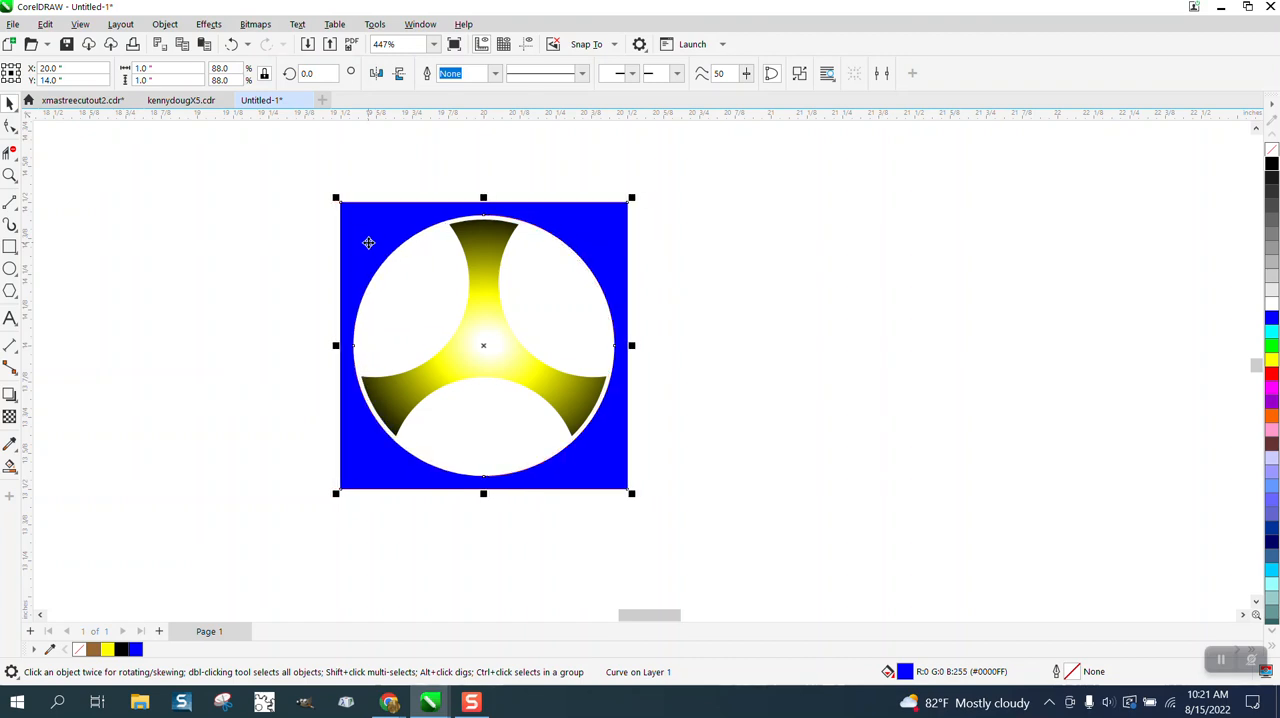
- Set the nudge distance to 1 inch and move the blue fill piece 2 inches to the right
left_click(908, 177)
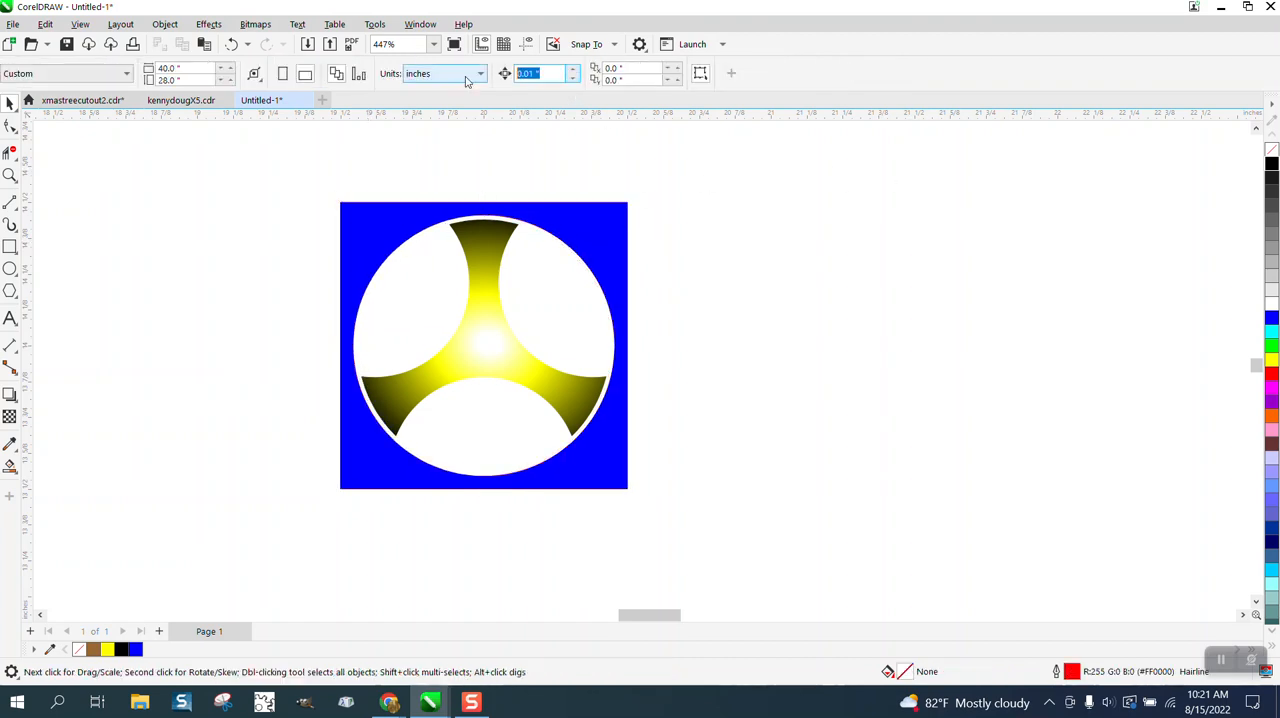
left_click(619, 241)
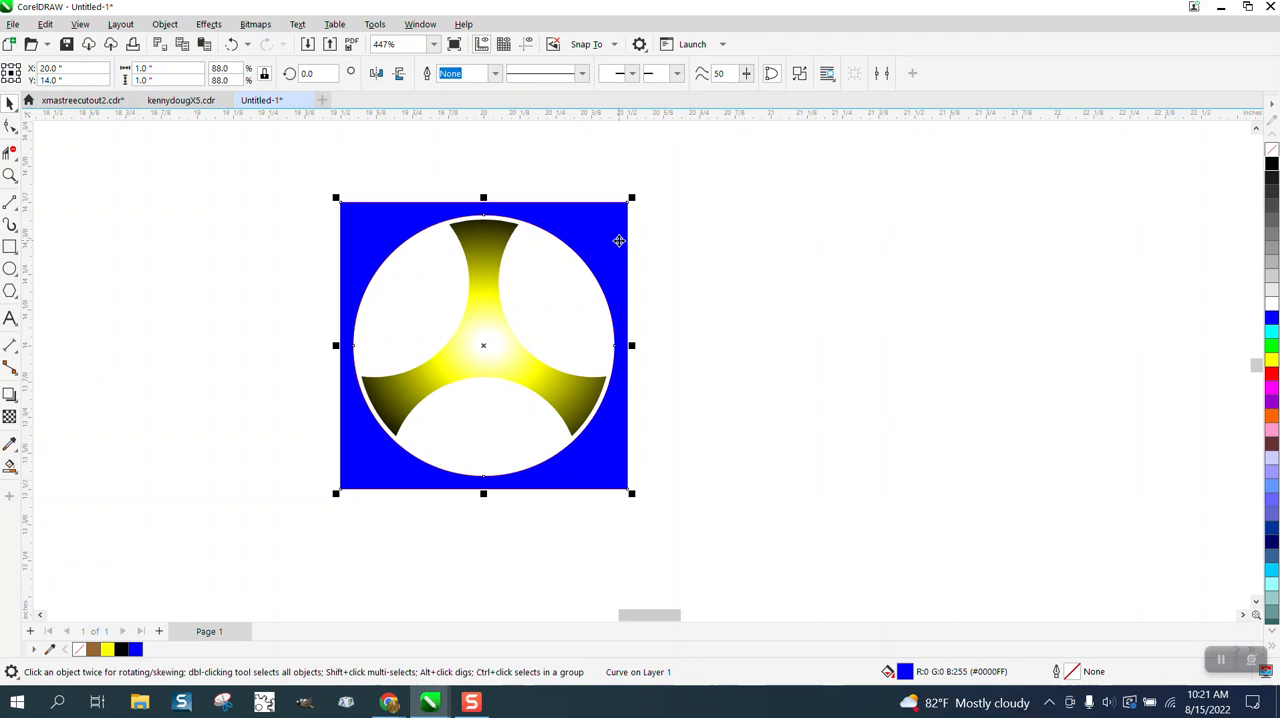
key("shift+Right")
key("shift+Right")
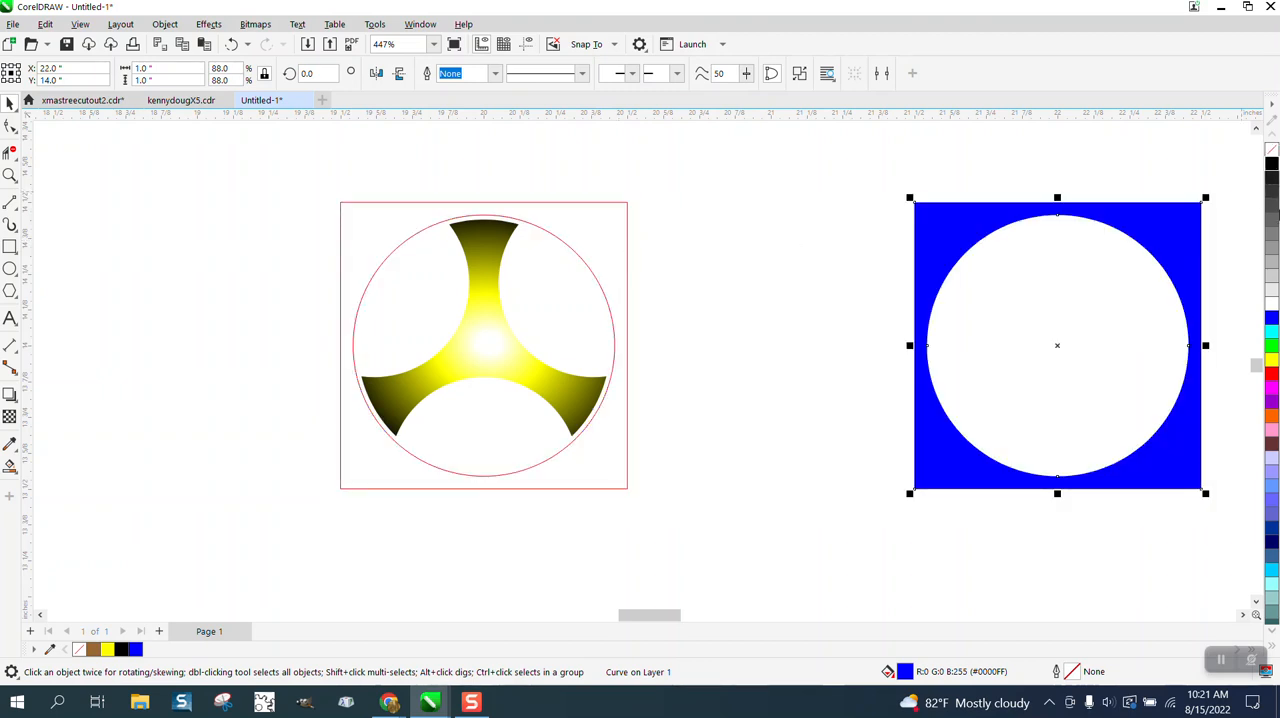
- Remove the fill from the moved piece and give it a blue hairline outline
right_click(1273, 318)
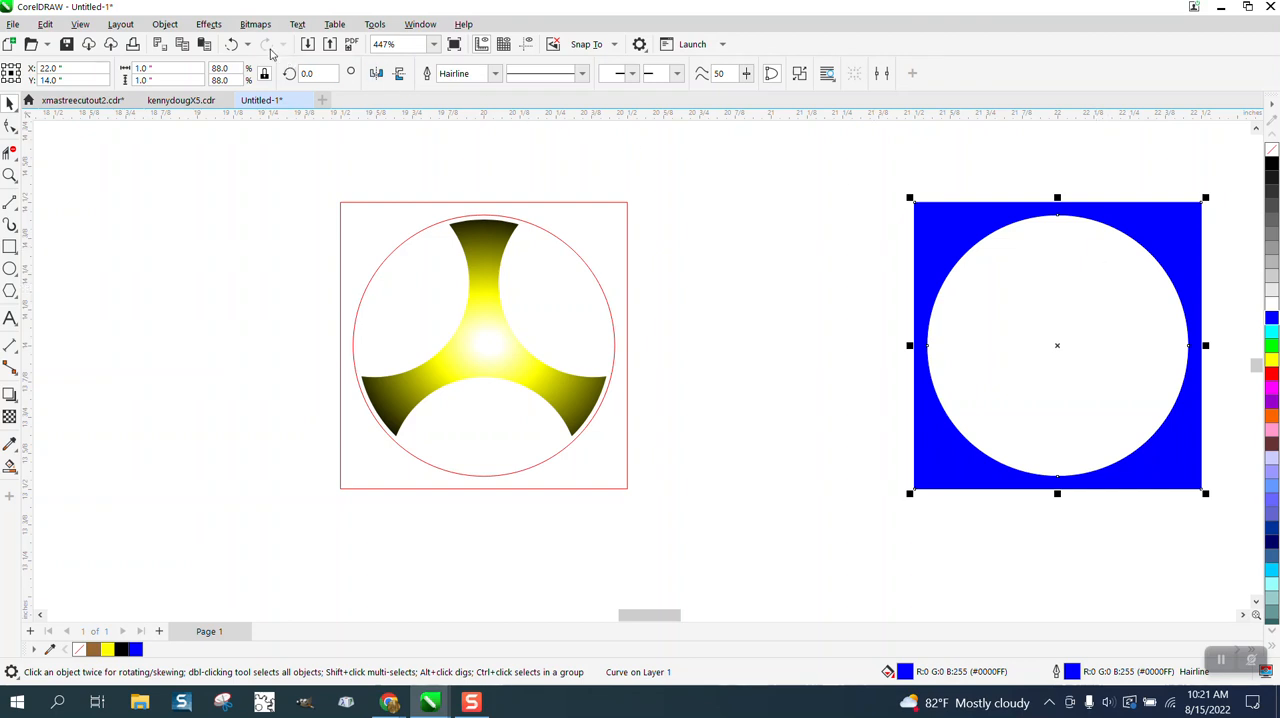
left_click(232, 46)
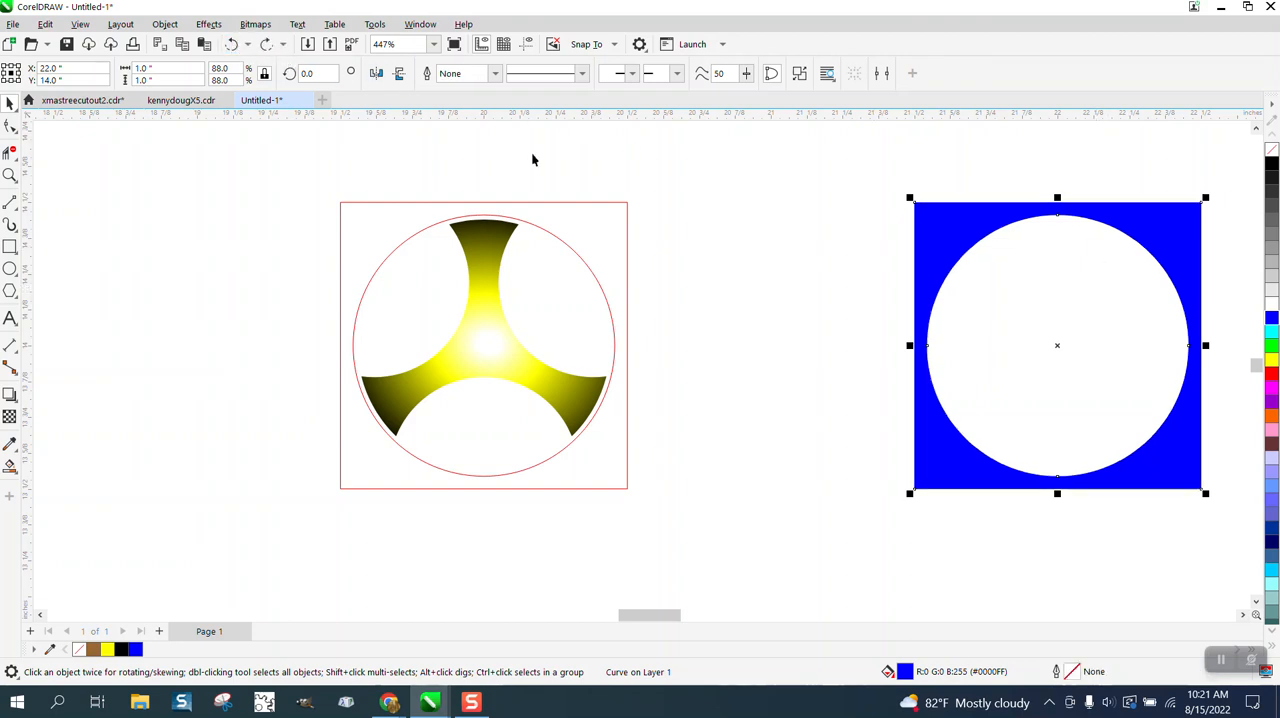
scroll(910, 286, "down", 1)
scroll(916, 285, "down", 2)
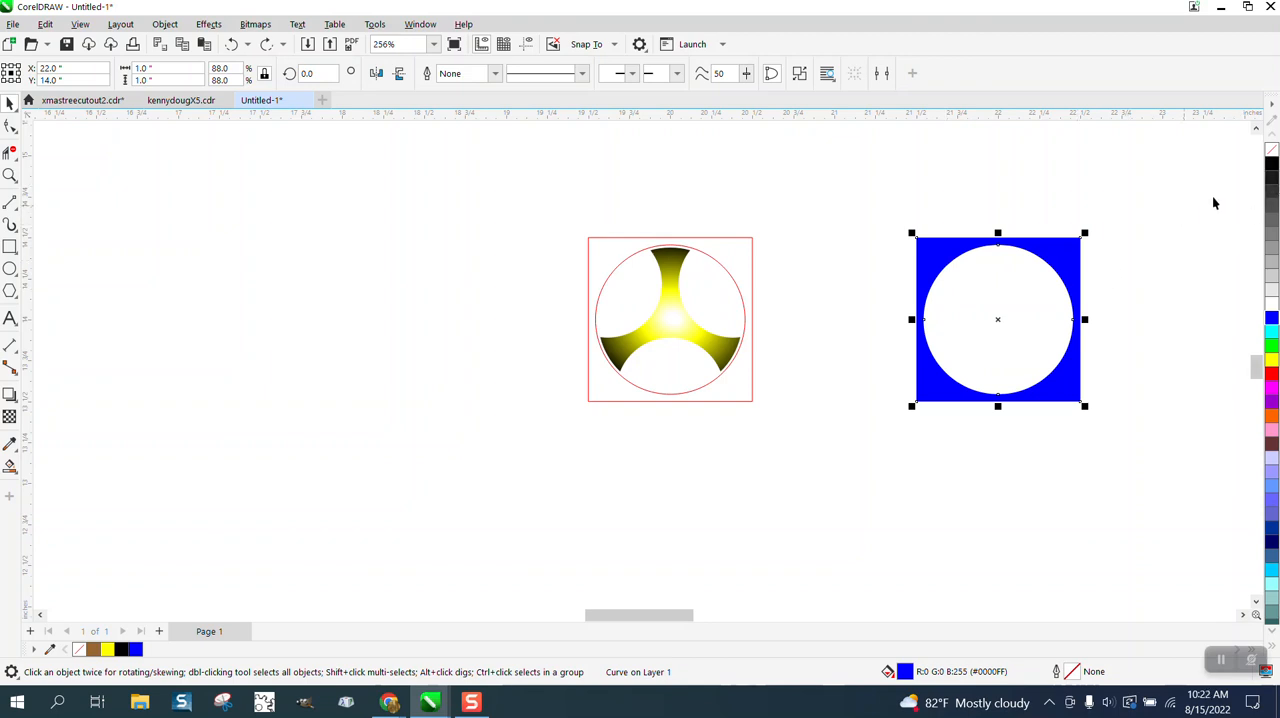
left_click(1271, 149)
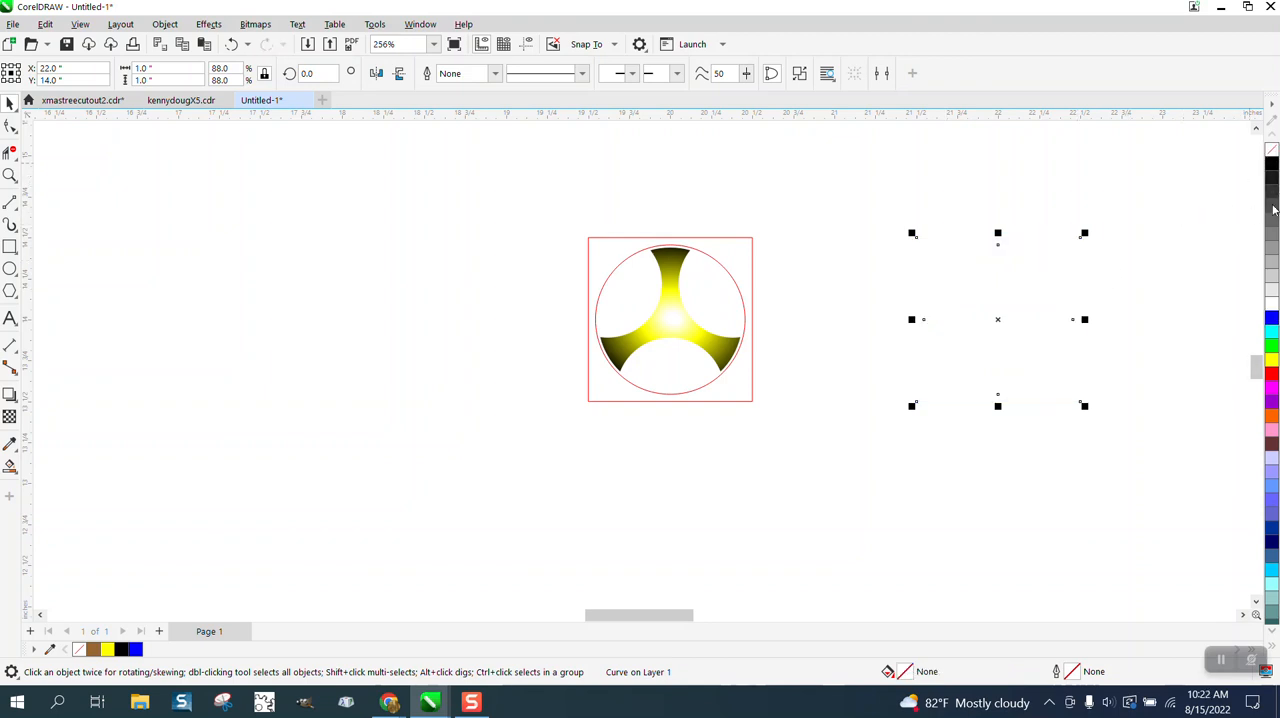
right_click(1271, 320)
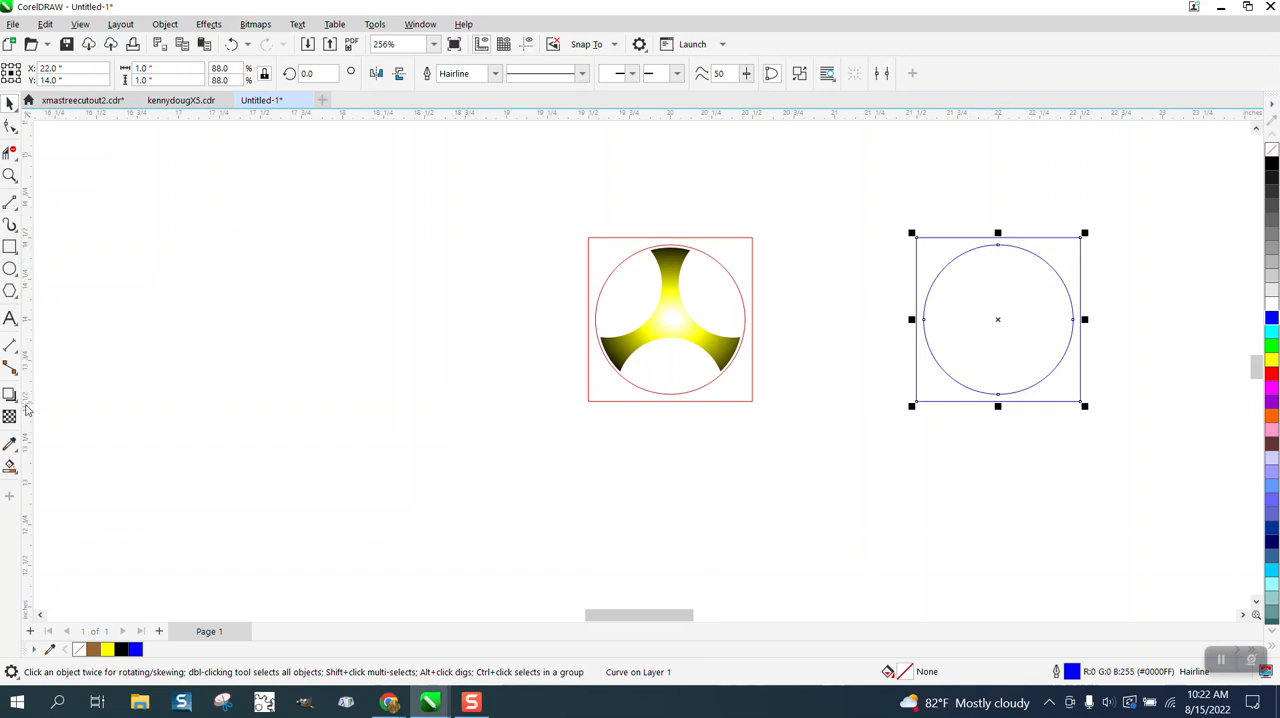
- Smart-fill the area between the blue-outlined square and circle with blue, and move the new fill 4 inches to the left
left_click(10, 466)
left_click(937, 387)
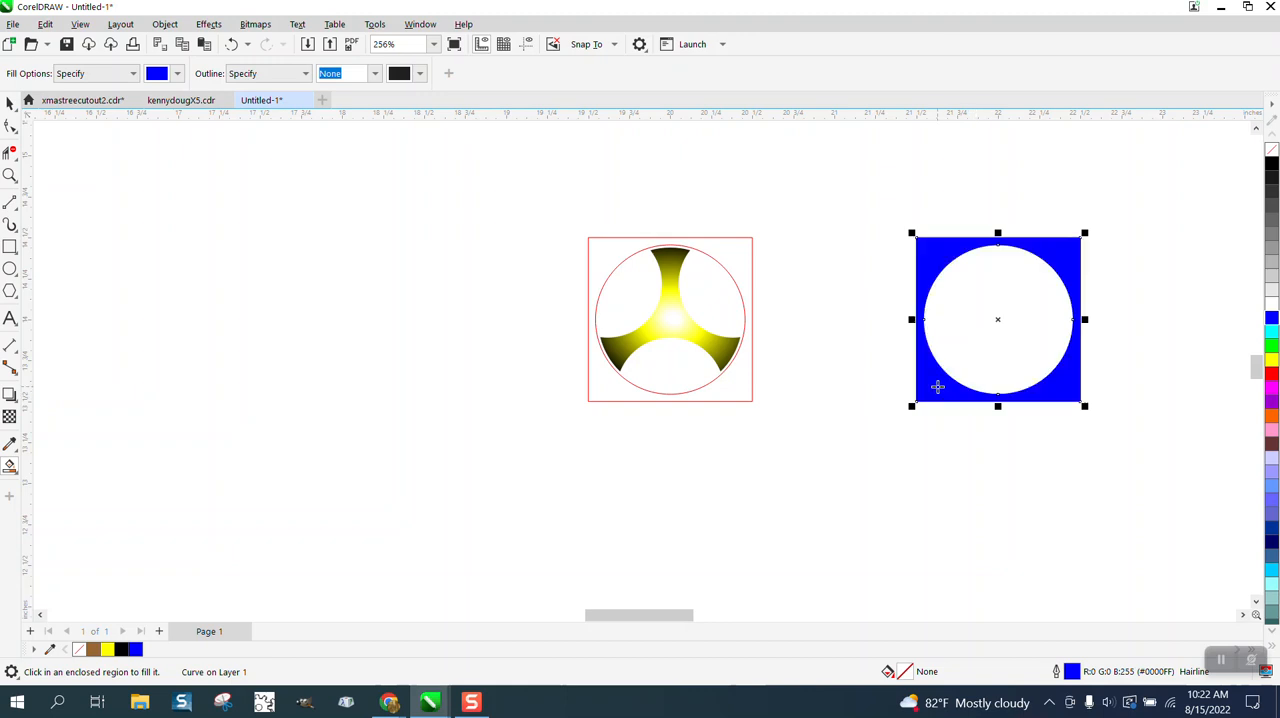
key("Left")
key("Left")
key("Left")
key("Left")
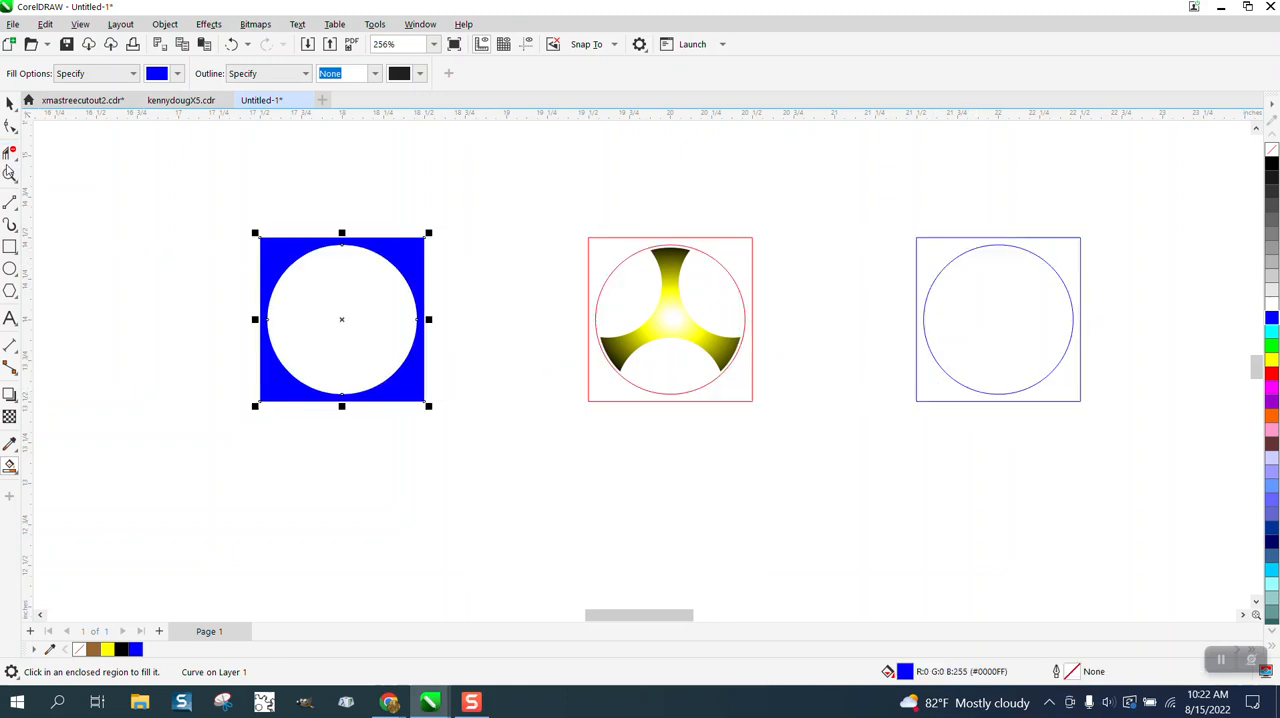
- Break apart the blue-outlined square-and-circle curve and deselect it
left_click(9, 103)
left_click(917, 303)
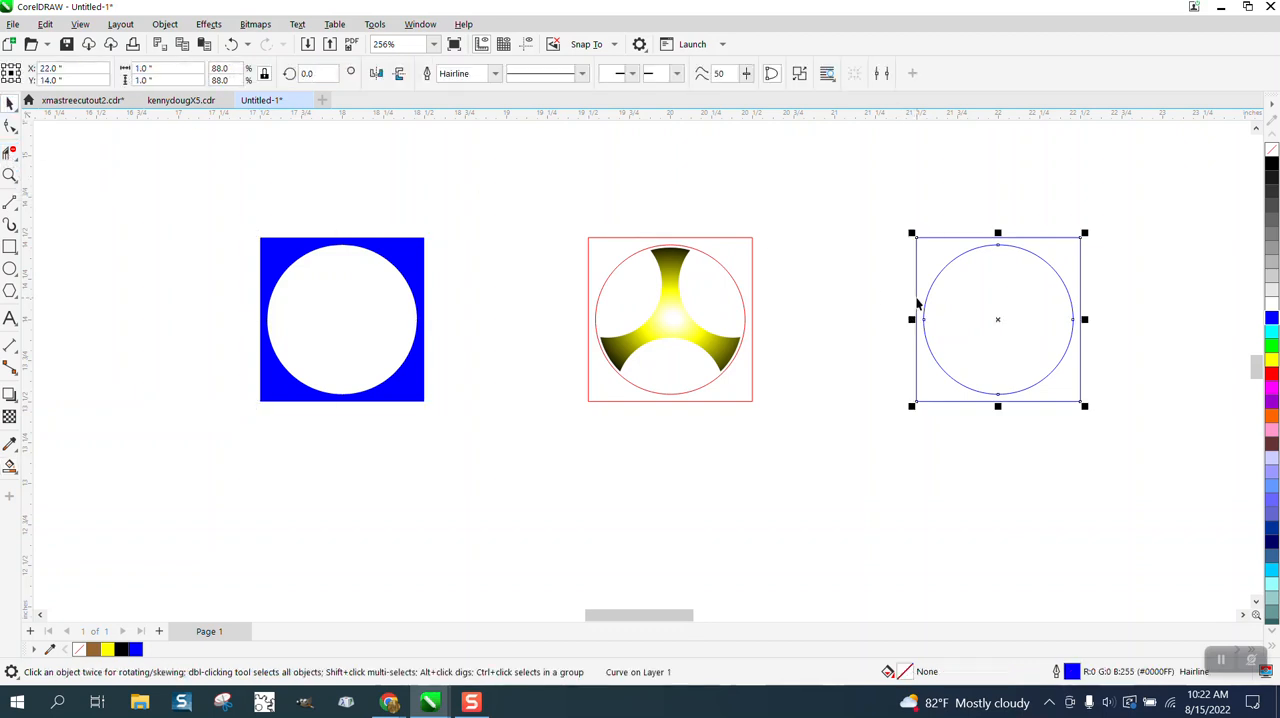
left_click(165, 24)
left_click(214, 383)
left_click(792, 225)
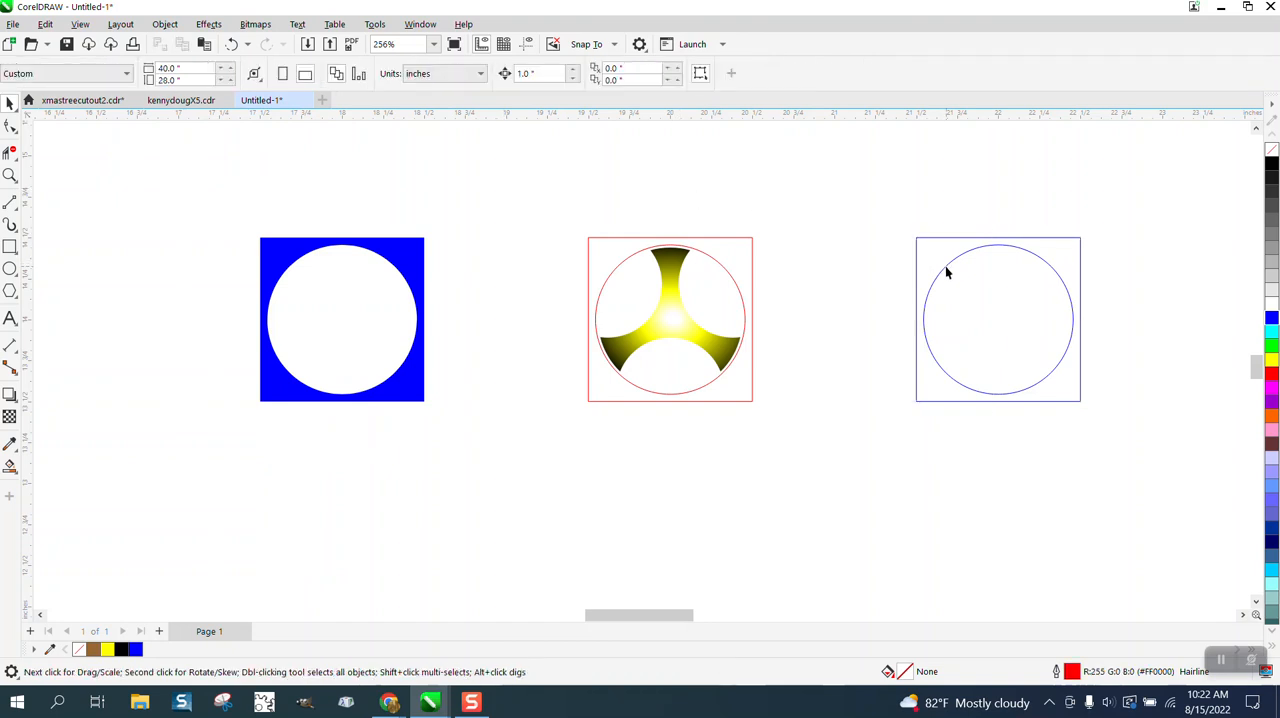
- Move the blue-outlined circle 1 inch to the left, out of its square, and delete it
left_click(946, 268)
key("Left")
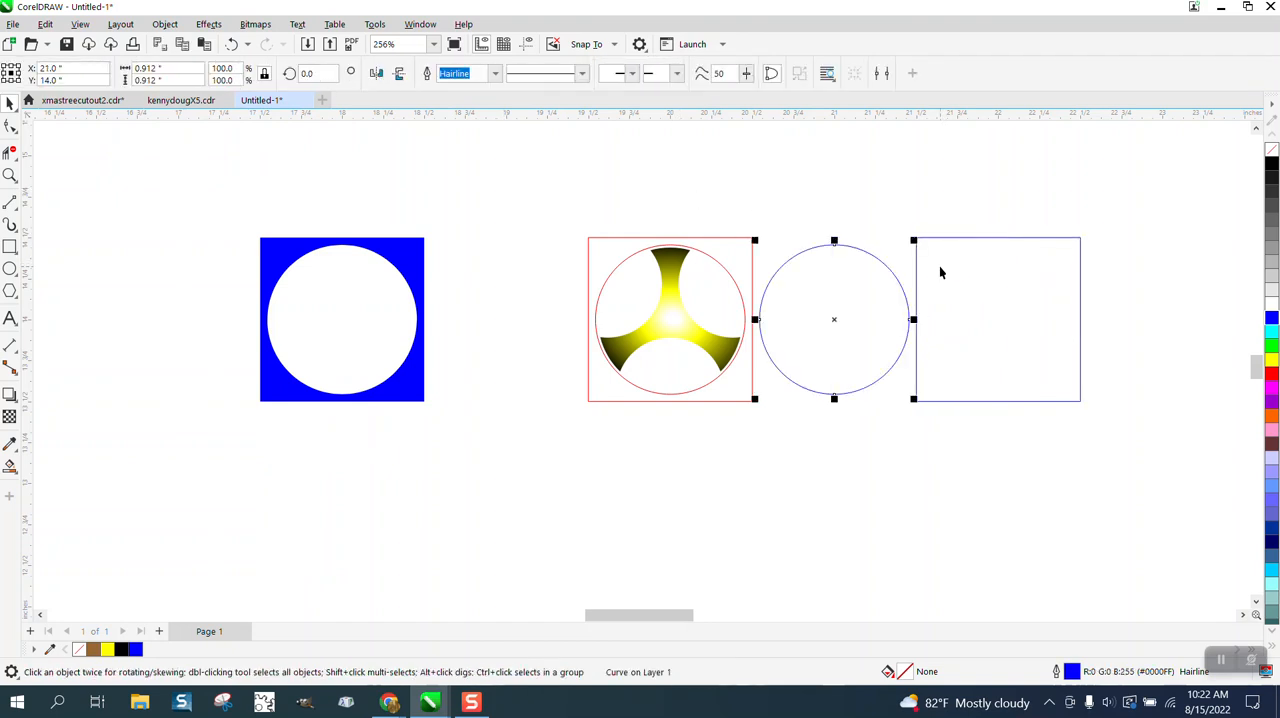
key("Delete")
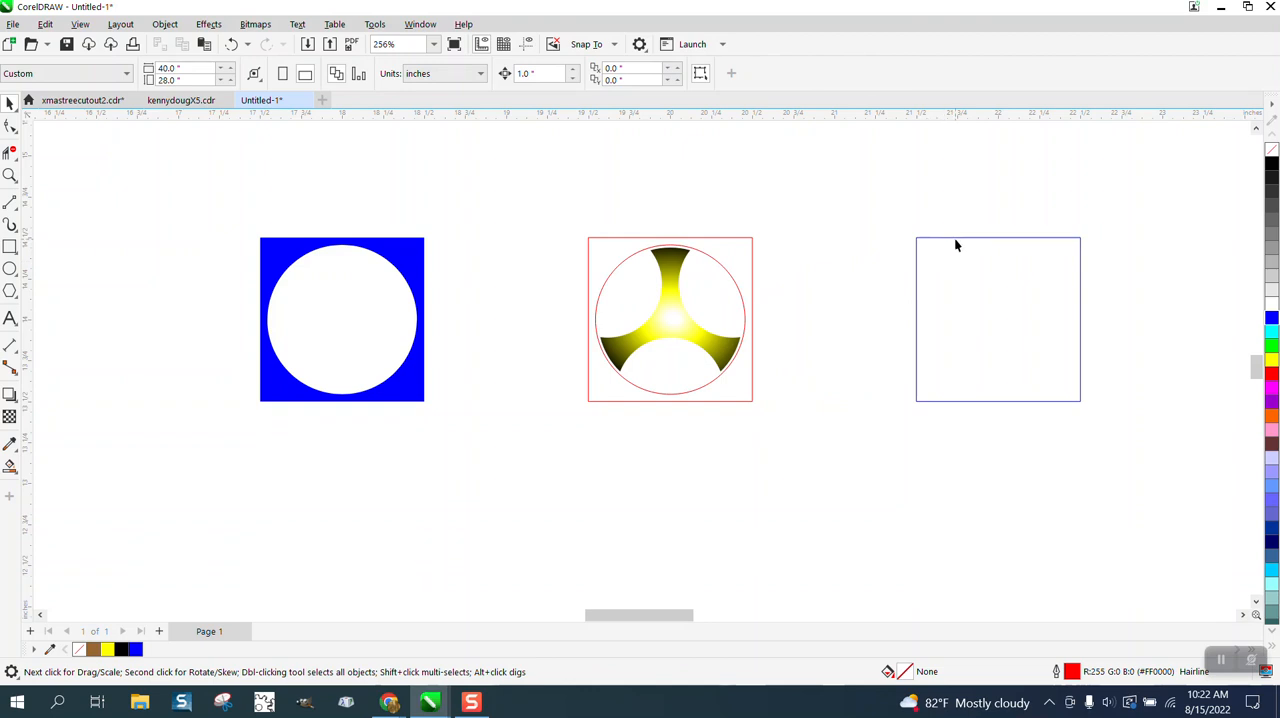
- Try removing the fill from the blue square piece and undo the change
left_click(414, 284)
left_click(1272, 155)
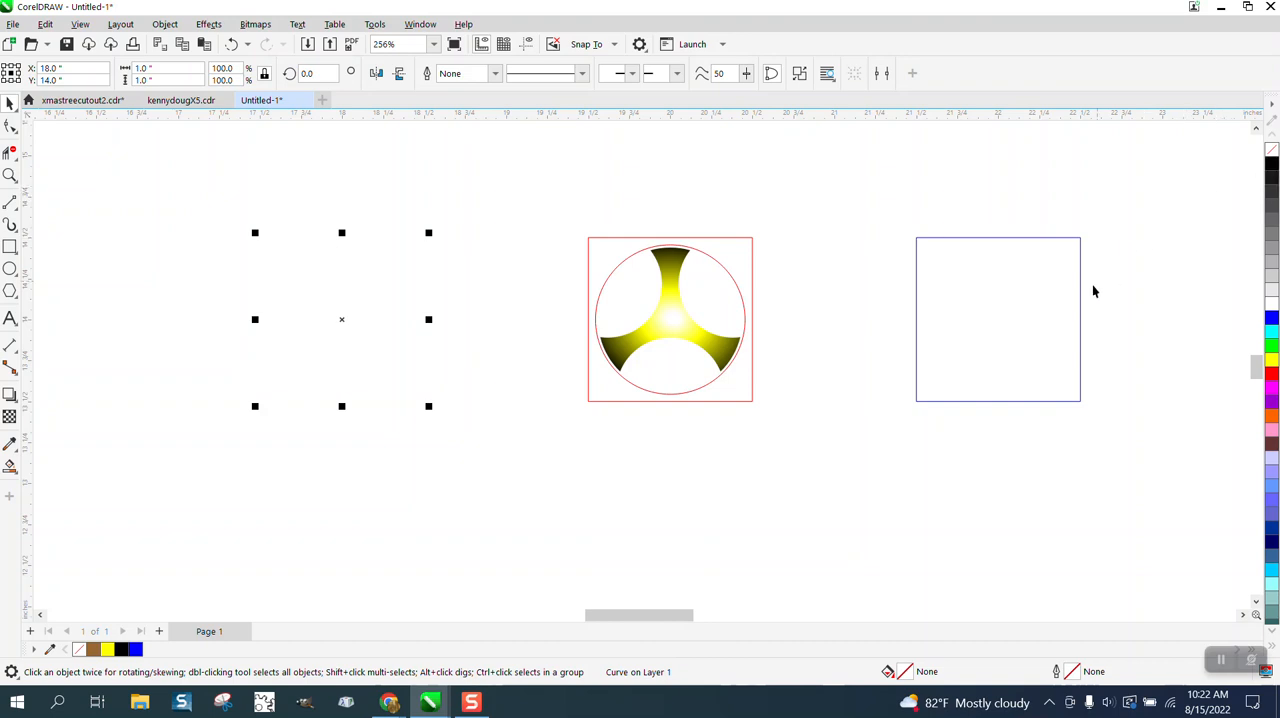
left_click(231, 44)
- Move the blue-outlined square 4 inches to the left, onto the blue-filled square piece
left_click(1010, 262)
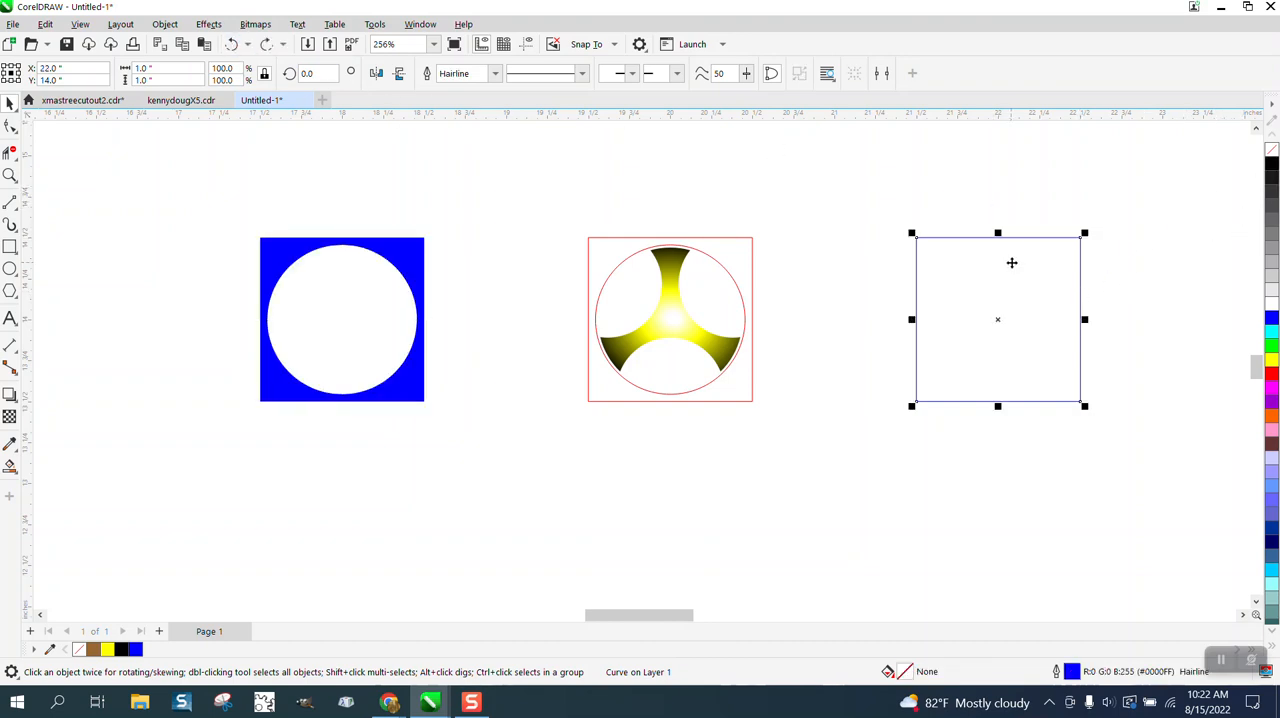
key("Left")
key("Left")
key("Left")
key("Left")
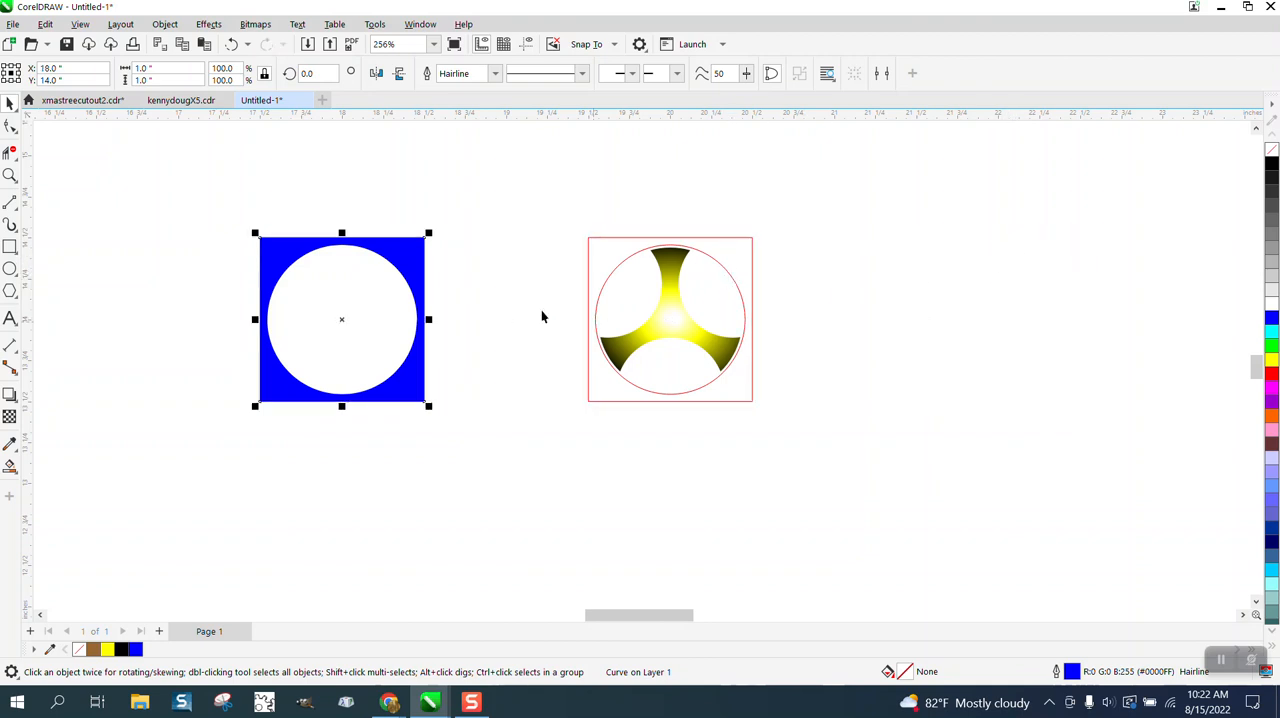
- Smart-fill the areas between the three-armed shape and its circle with black and no outline, and move the new fill 2 inches to the left
left_click(10, 466)
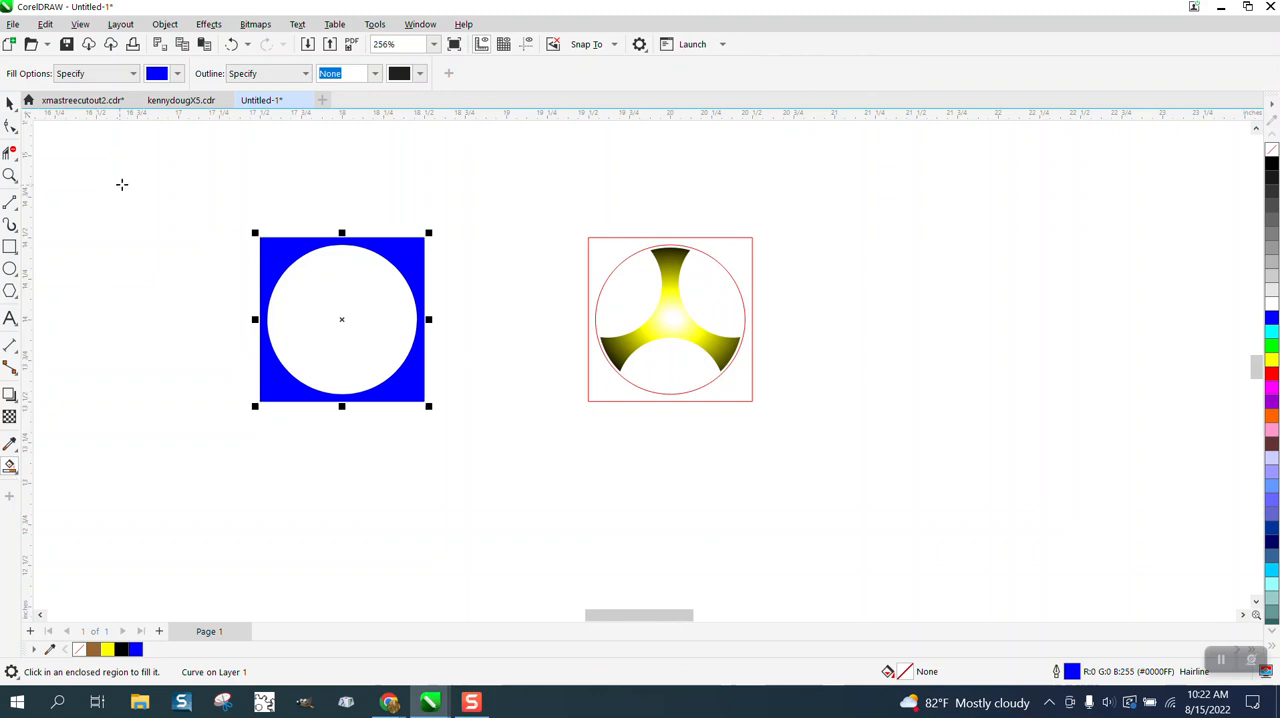
left_click(177, 73)
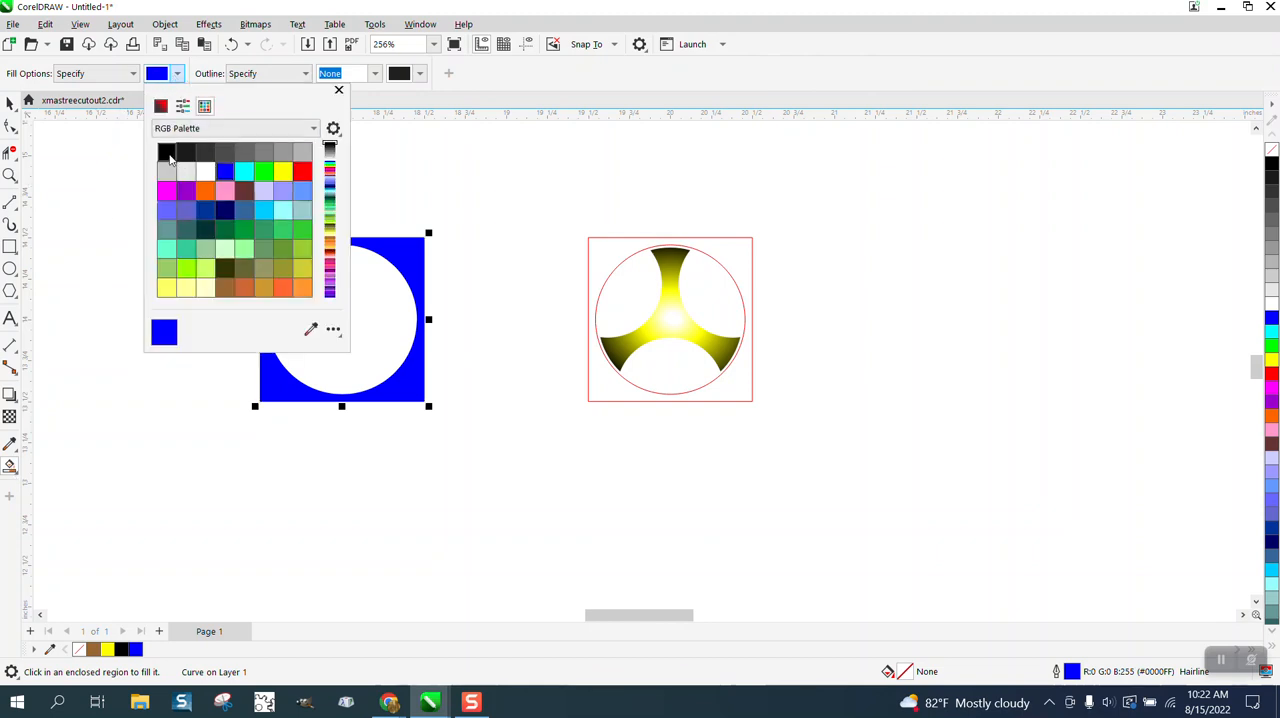
left_click(166, 151)
left_click(625, 277)
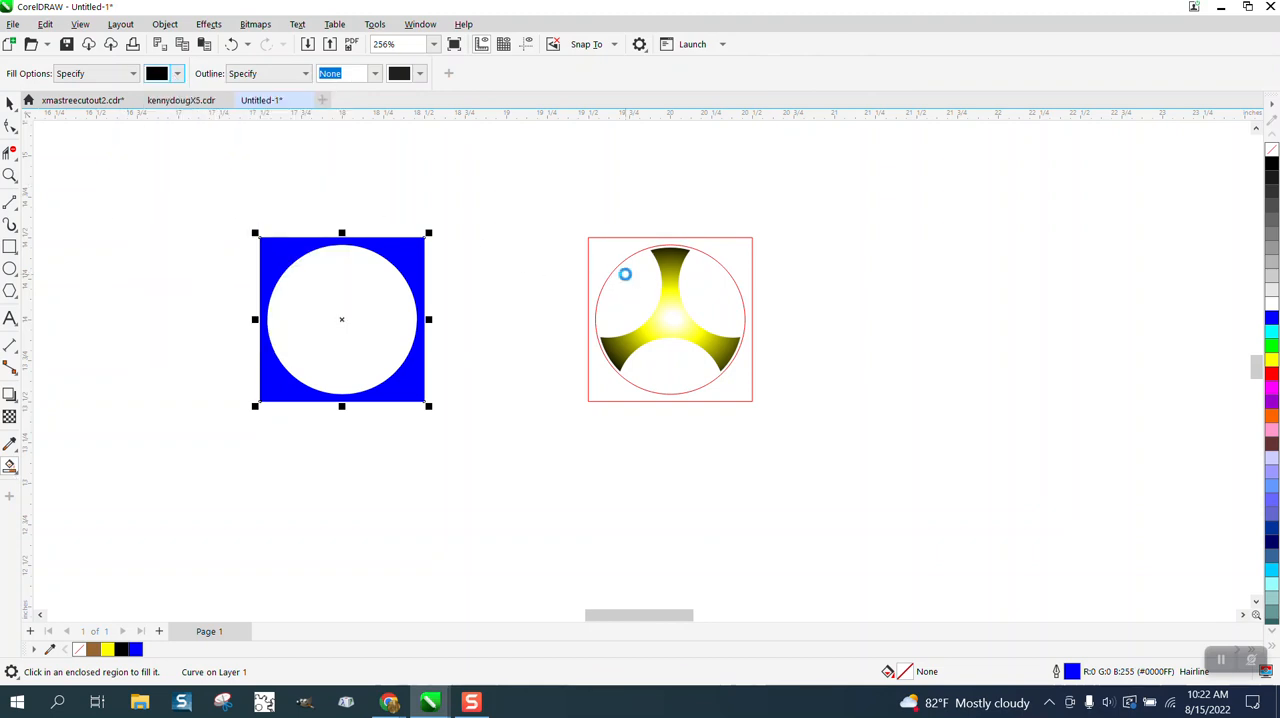
left_click(625, 275)
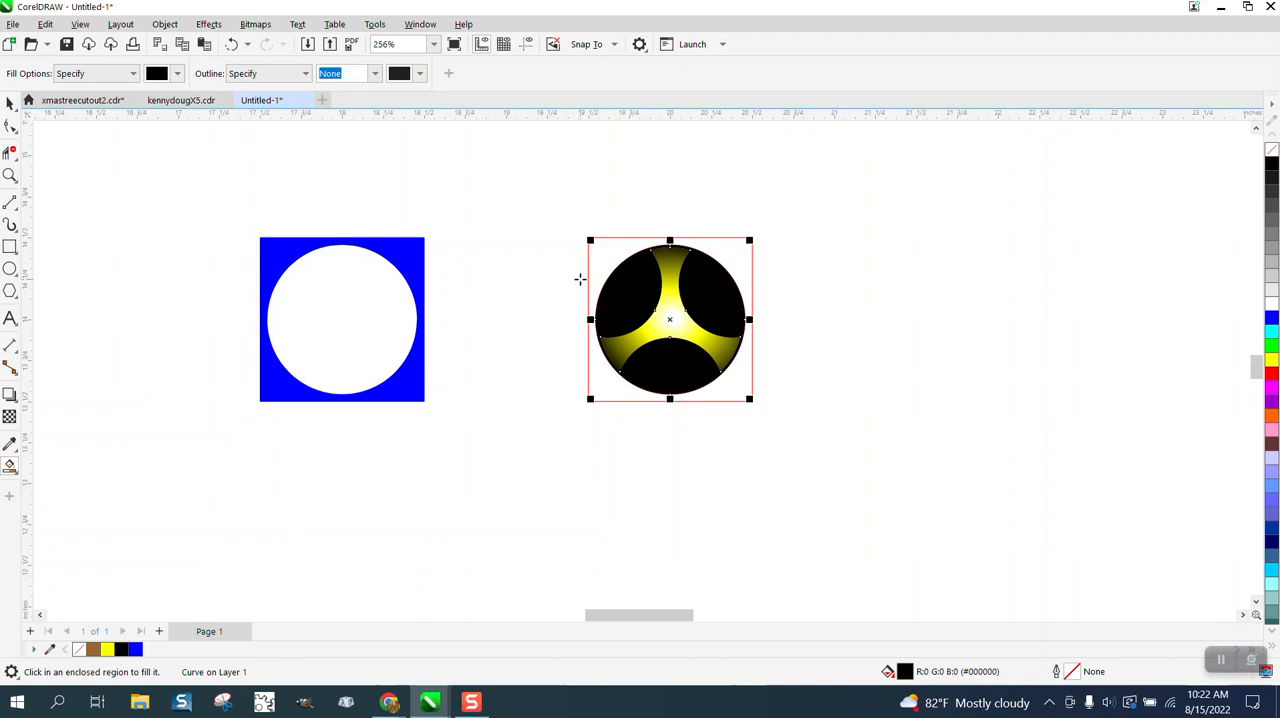
key("Left")
key("Left")
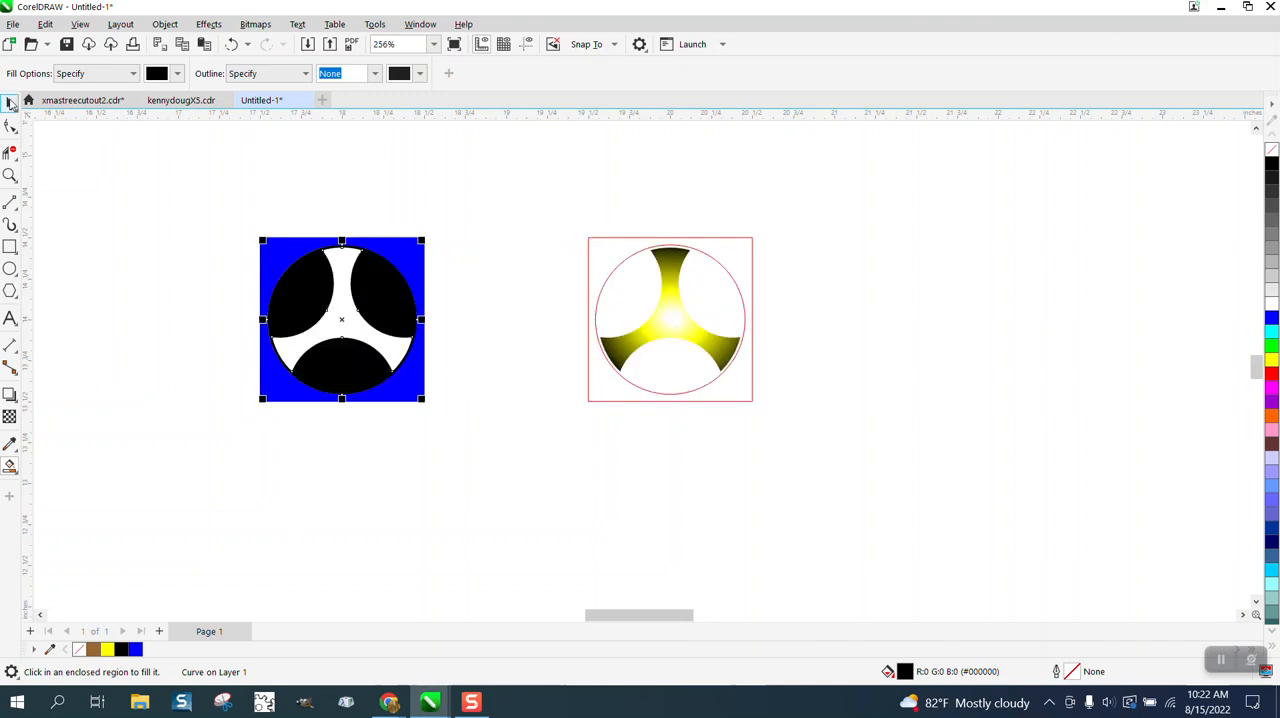
- Move the red square and circle 1 inch to the right, and the fountain-filled three-armed shape 2 inches left onto the blue square
left_click(10, 103)
left_click(673, 289)
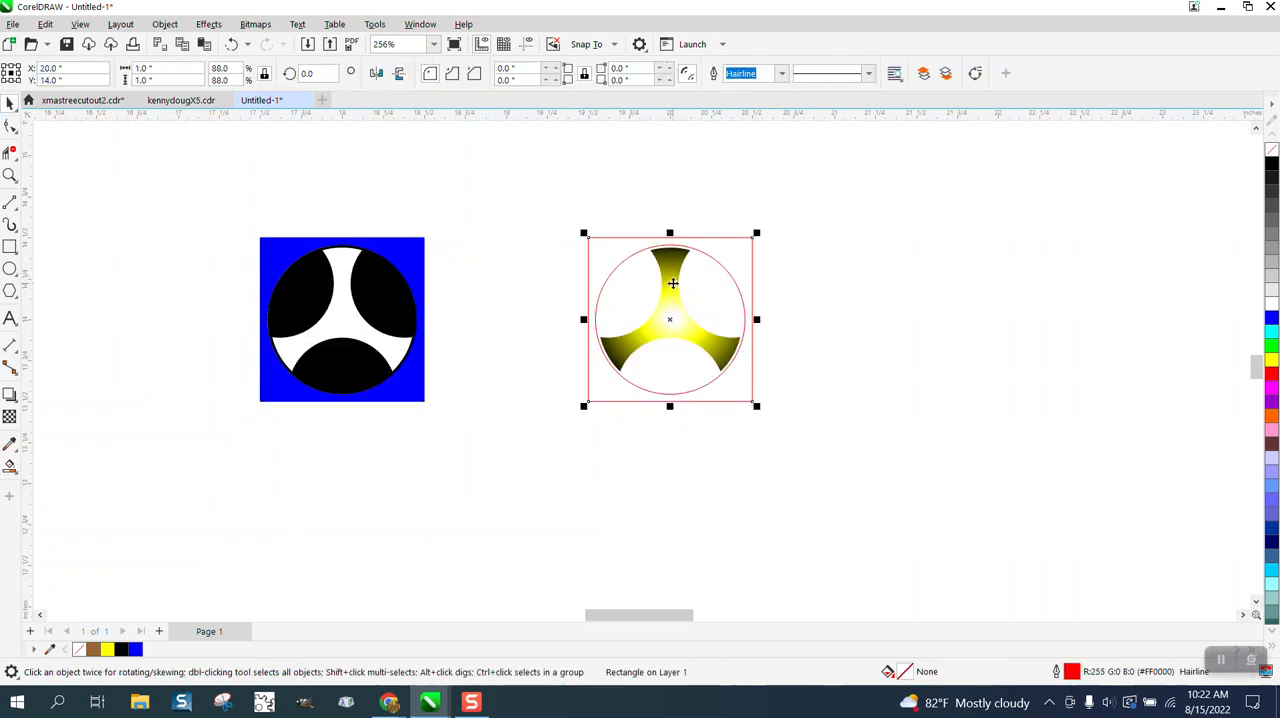
key("Right")
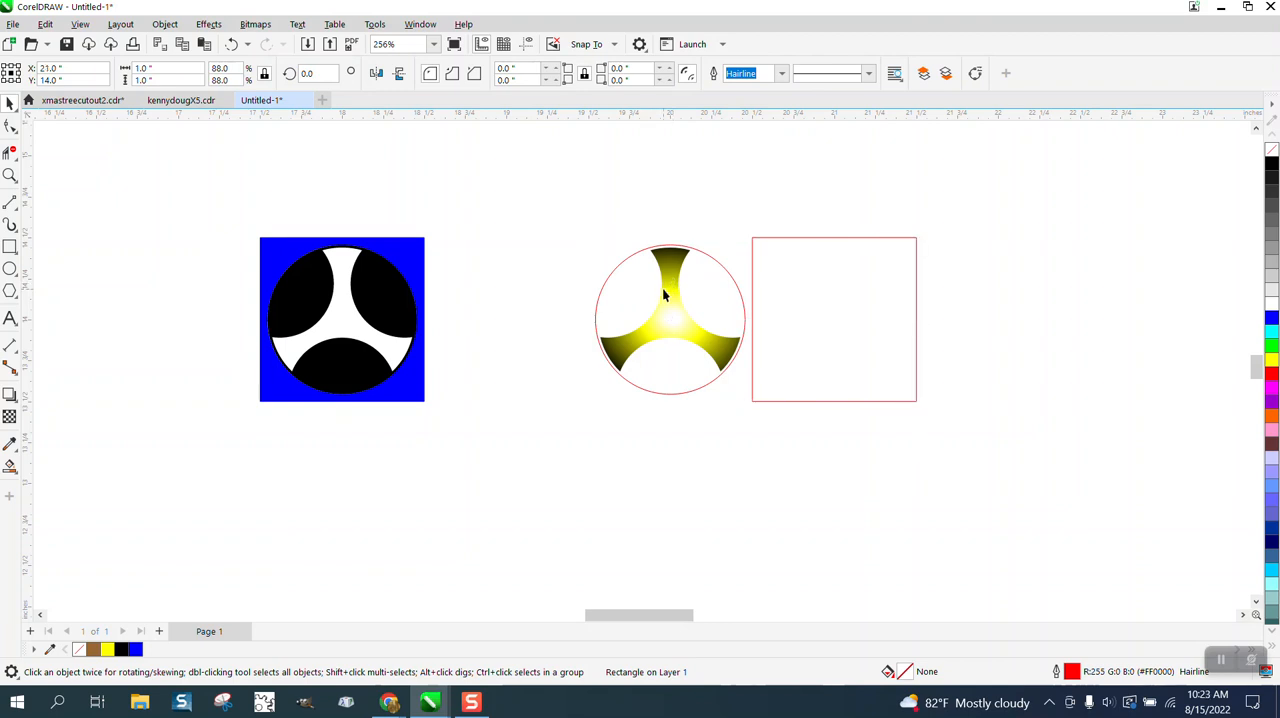
left_click(663, 289)
key("Right")
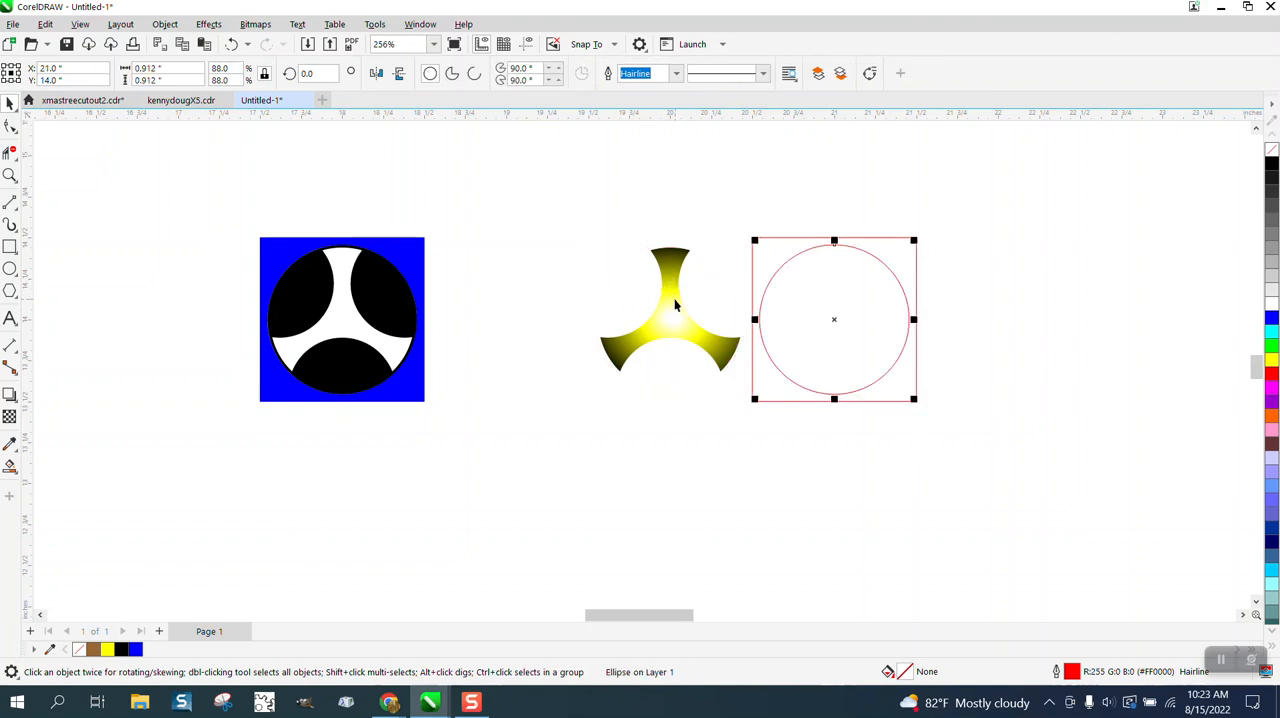
left_click(672, 297)
key("Left")
key("Left")
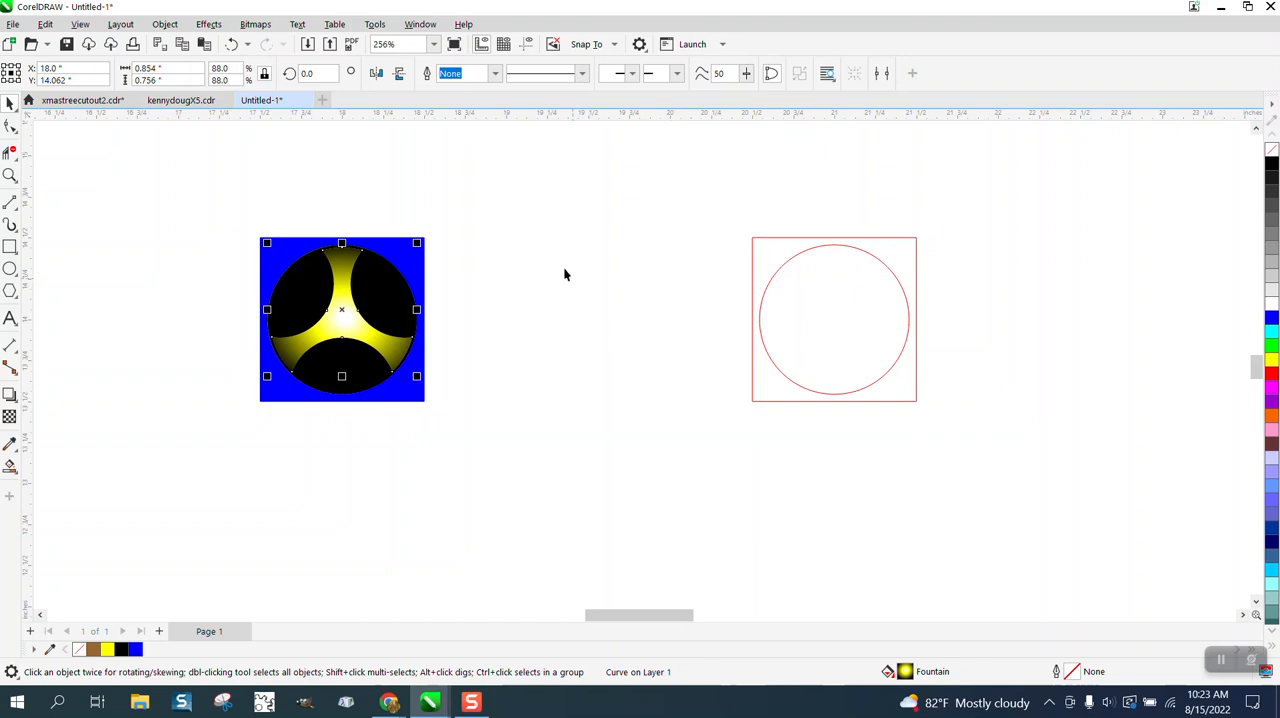
- Check the fit of the assembled pieces and group the blue square, its outline, the black fill and the three-armed shape
left_click(10, 175)
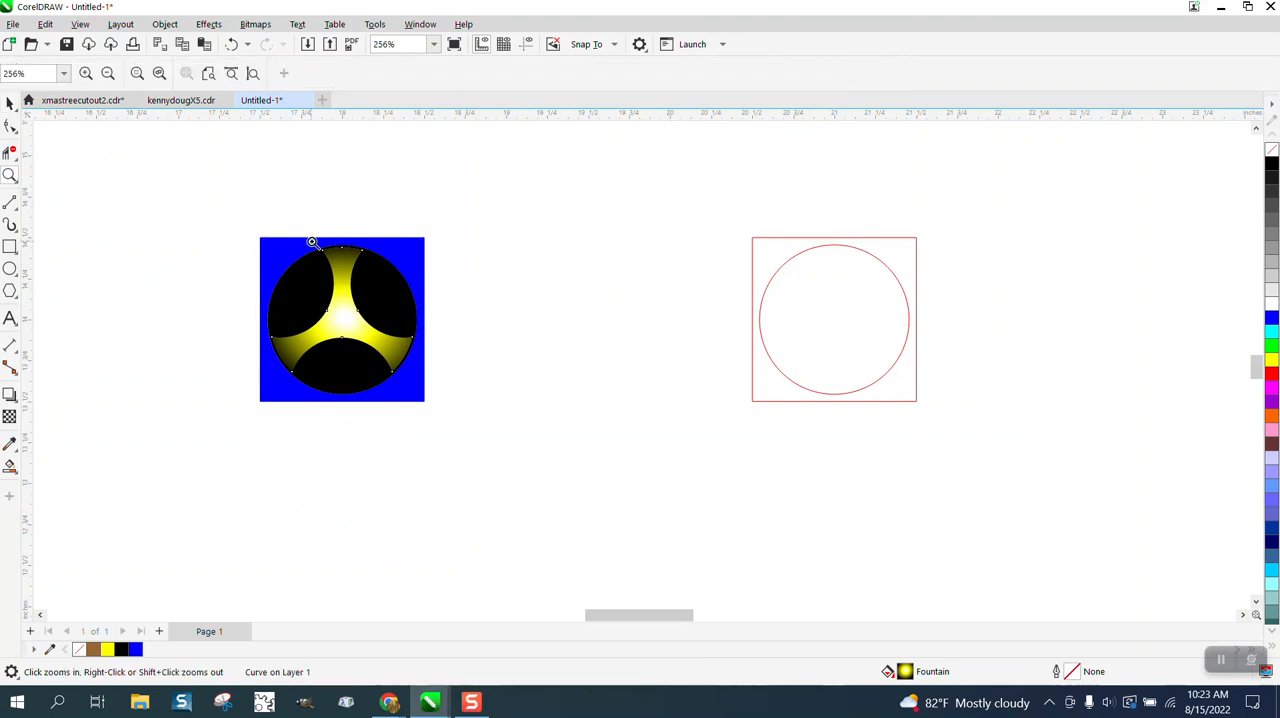
left_click_drag(310, 240, 416, 286)
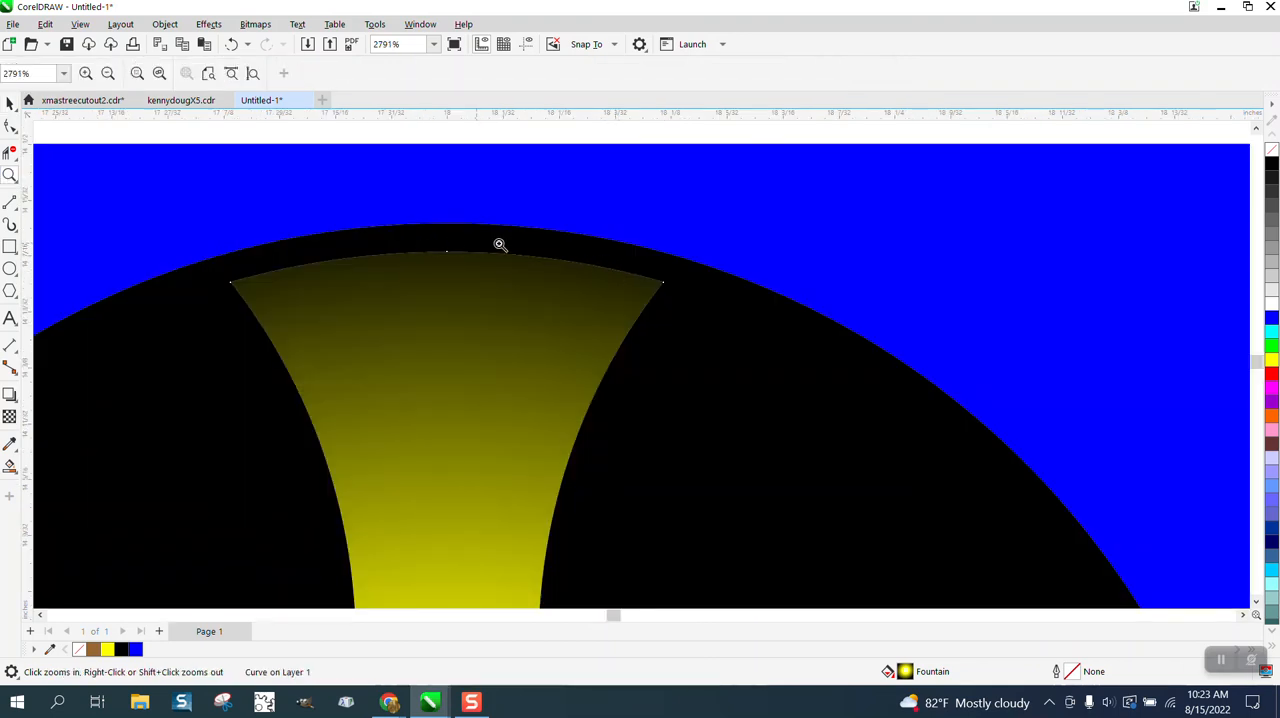
scroll(606, 236, "down", 3)
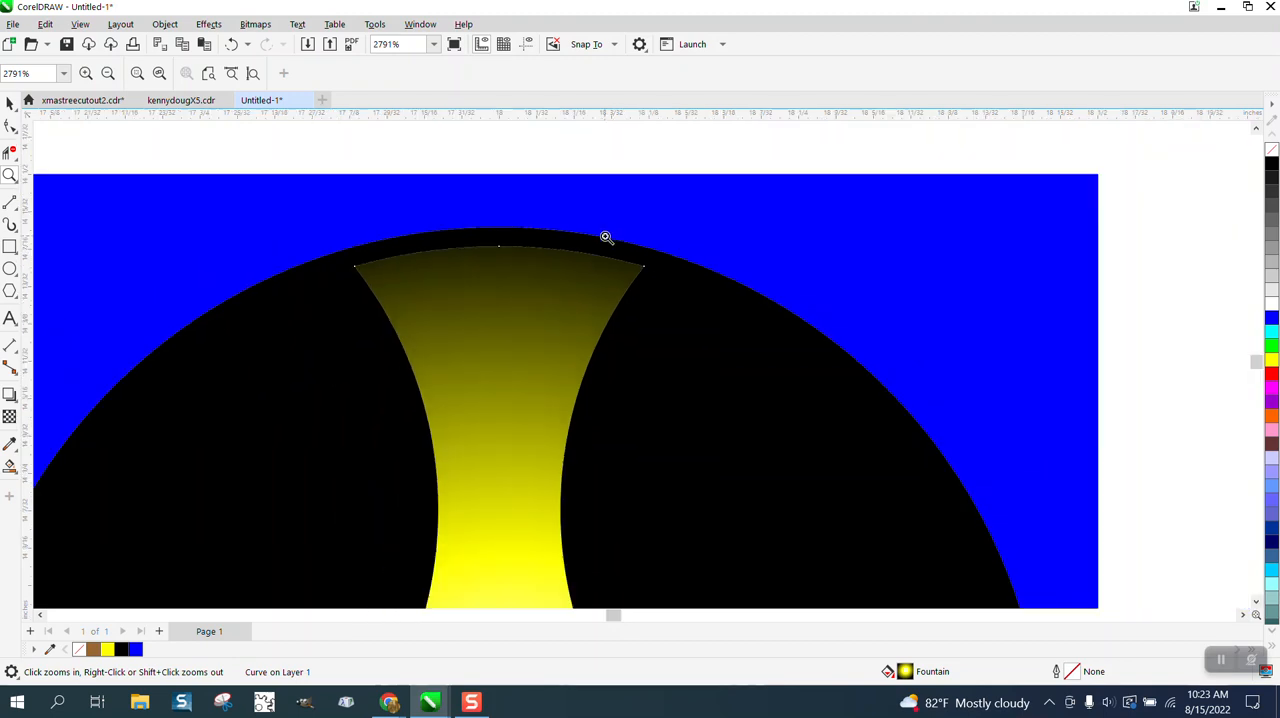
scroll(675, 240, "down", 1)
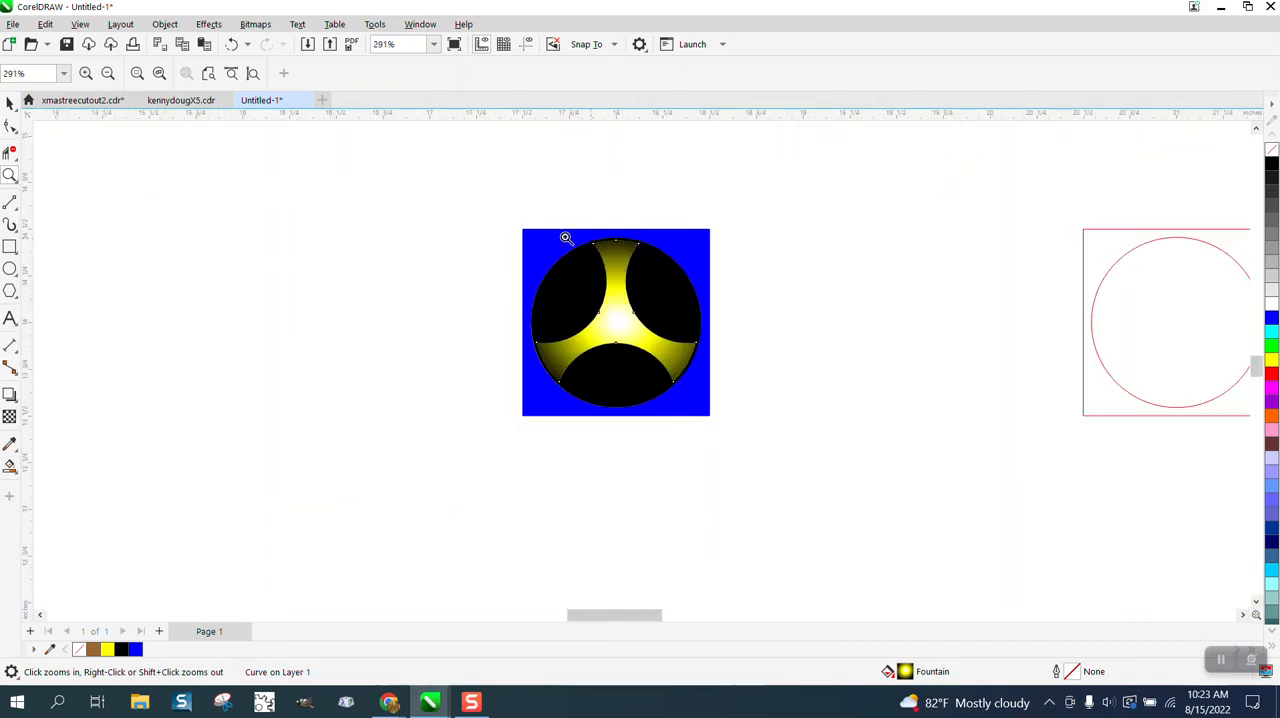
left_click(10, 104)
left_click_drag(514, 206, 789, 449)
key("ctrl+g")
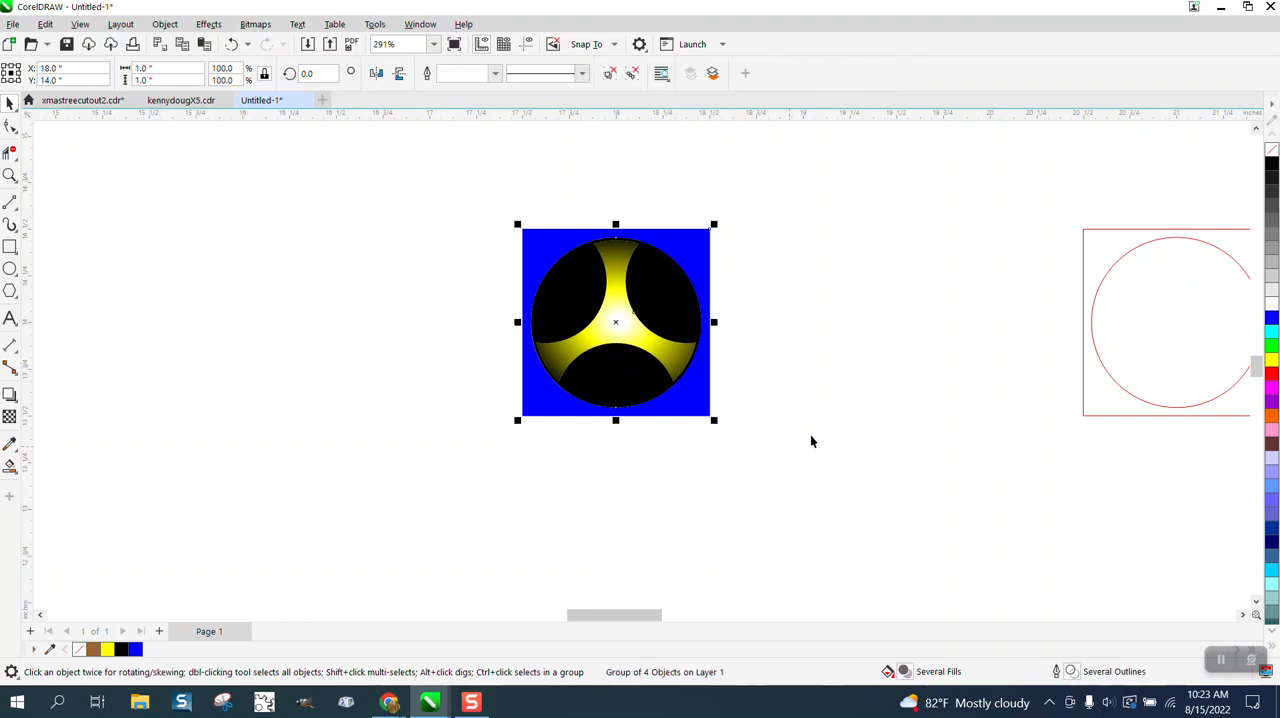
- Delete the grouped pattern element, undo the deletion, and move the group about 1.33 inches to the left
key("Delete")
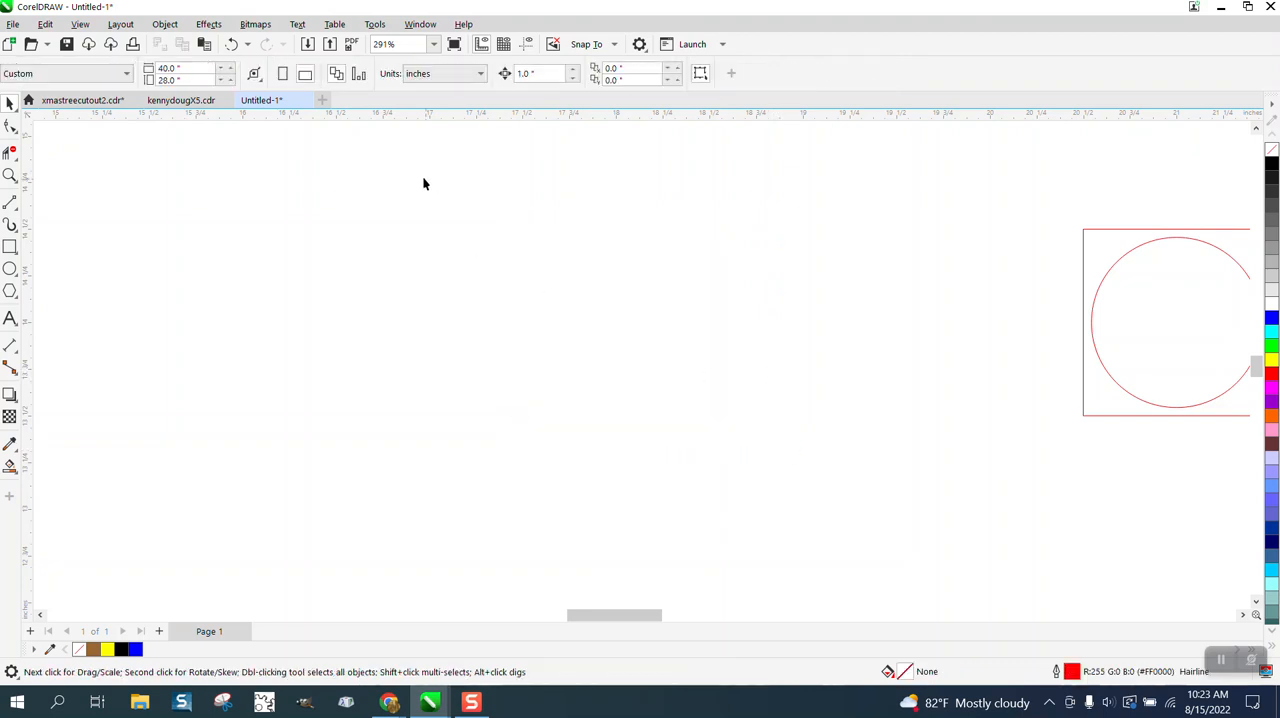
left_click(231, 44)
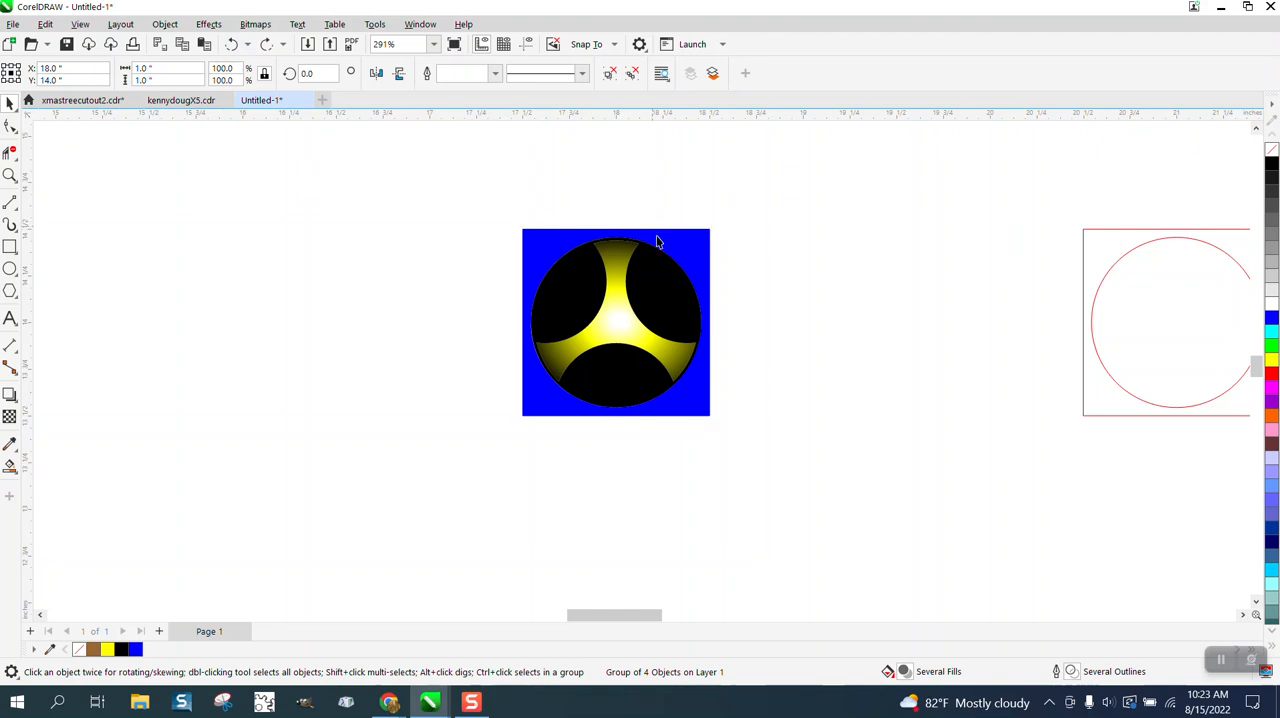
left_click_drag(605, 266, 358, 272)
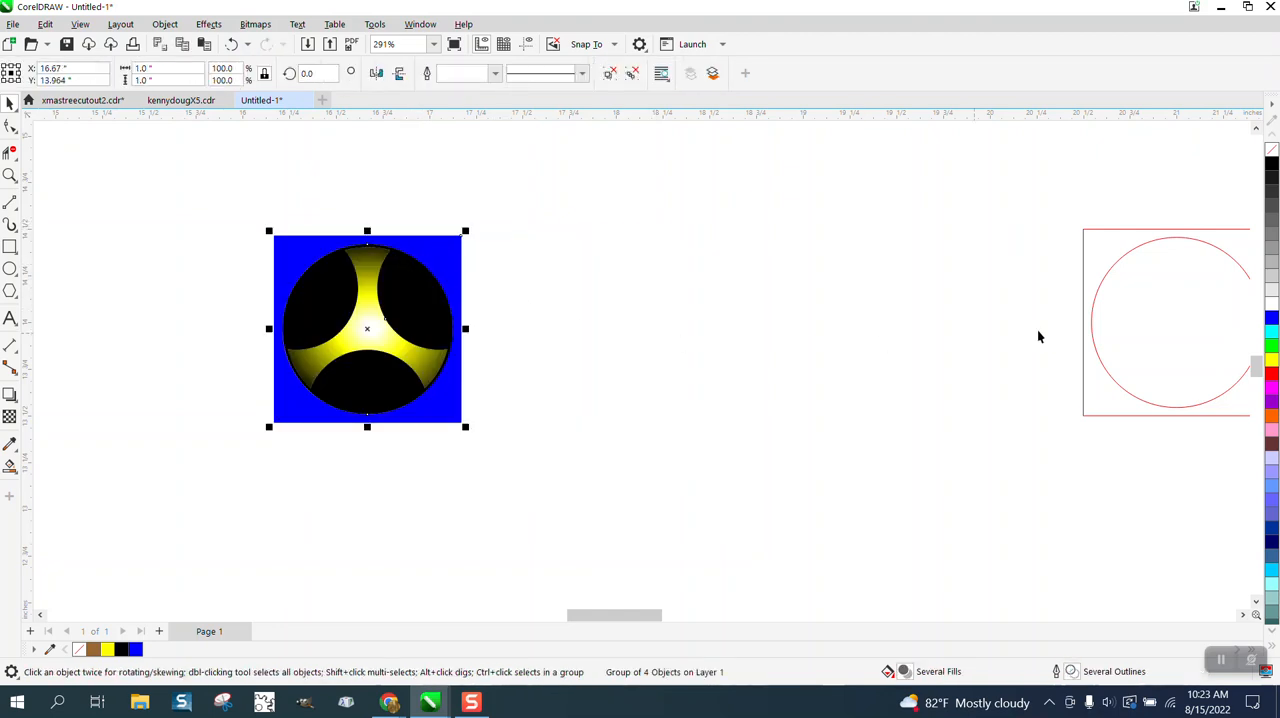
- Delete the leftover red circle and red square
left_click(1155, 336)
left_click(1103, 274)
key("Delete")
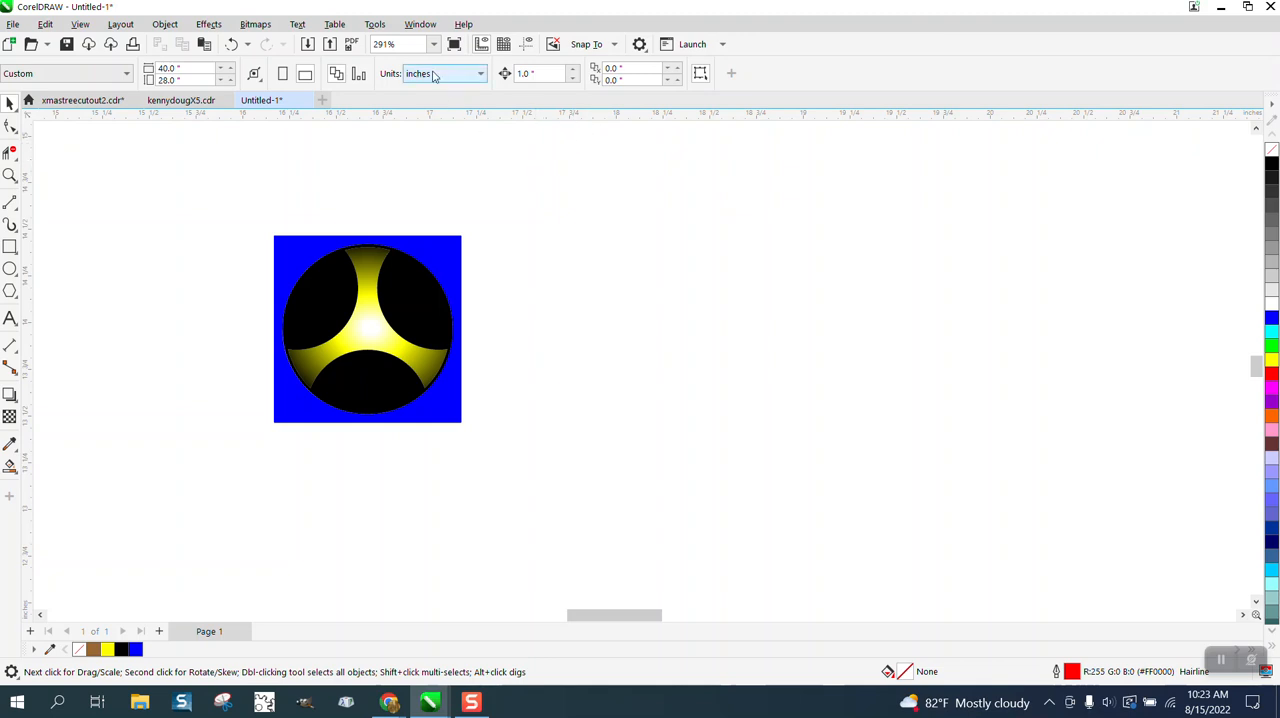
- Run the JQ_Duplicator start script and array the pattern group 15 across to the right and 15 up, with 1-inch offsets
left_click(375, 24)
mouse_move(389, 108)
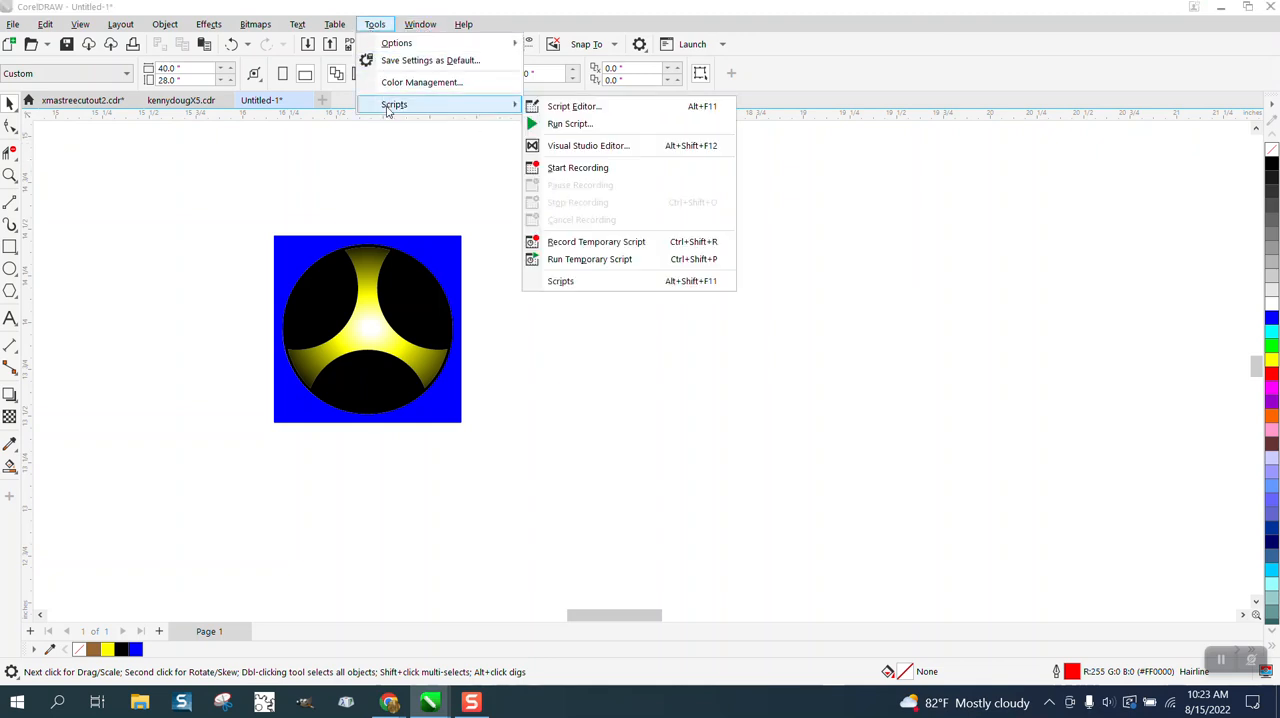
left_click(631, 284)
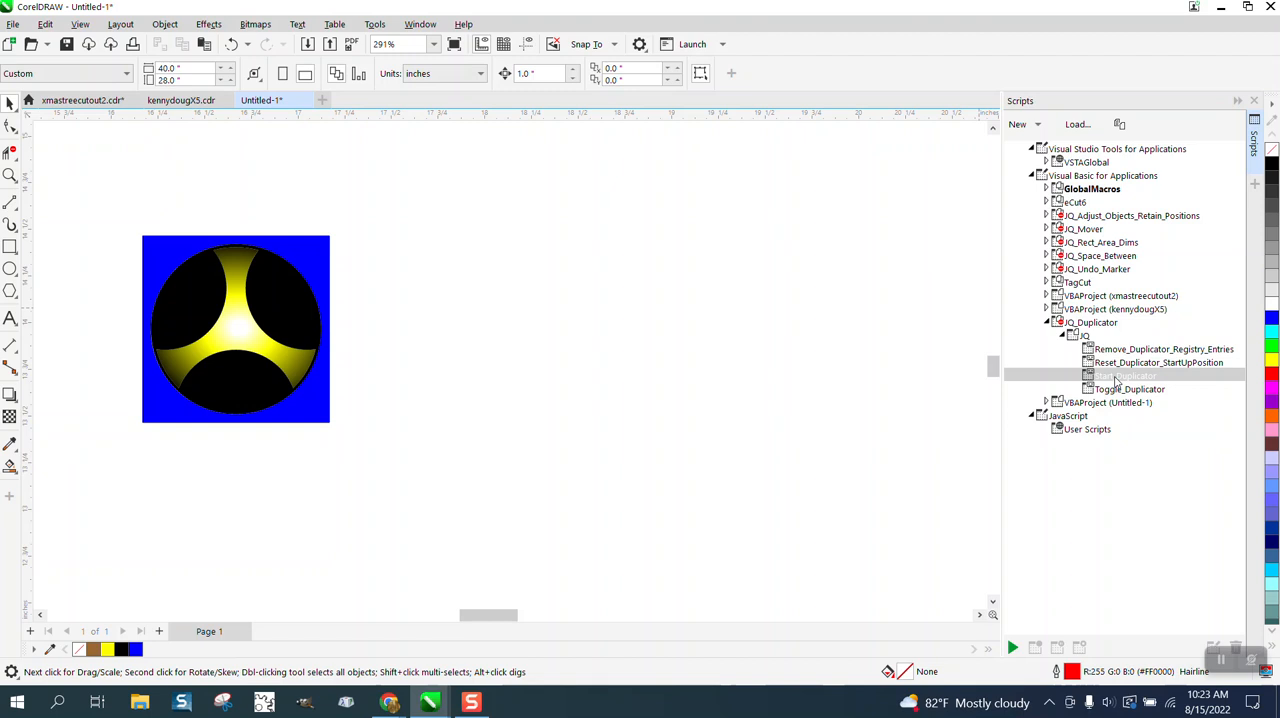
double_click(1116, 377)
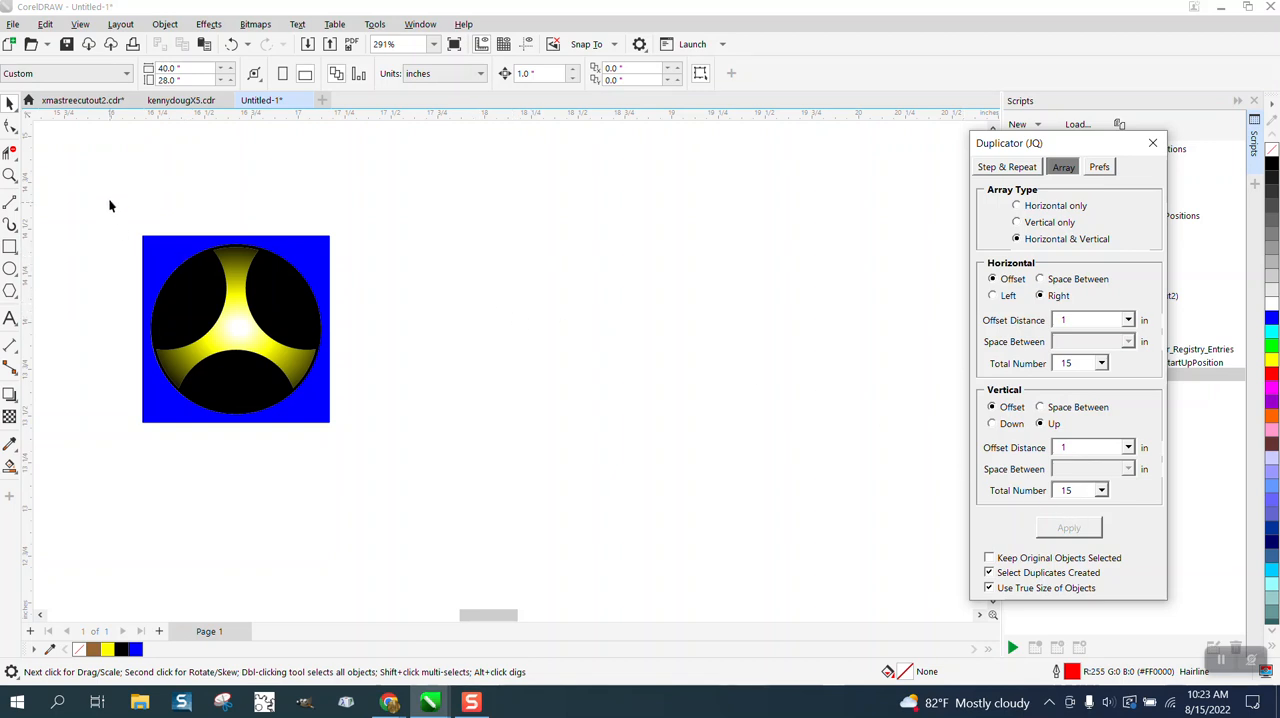
left_click_drag(110, 206, 404, 427)
left_click(1052, 529)
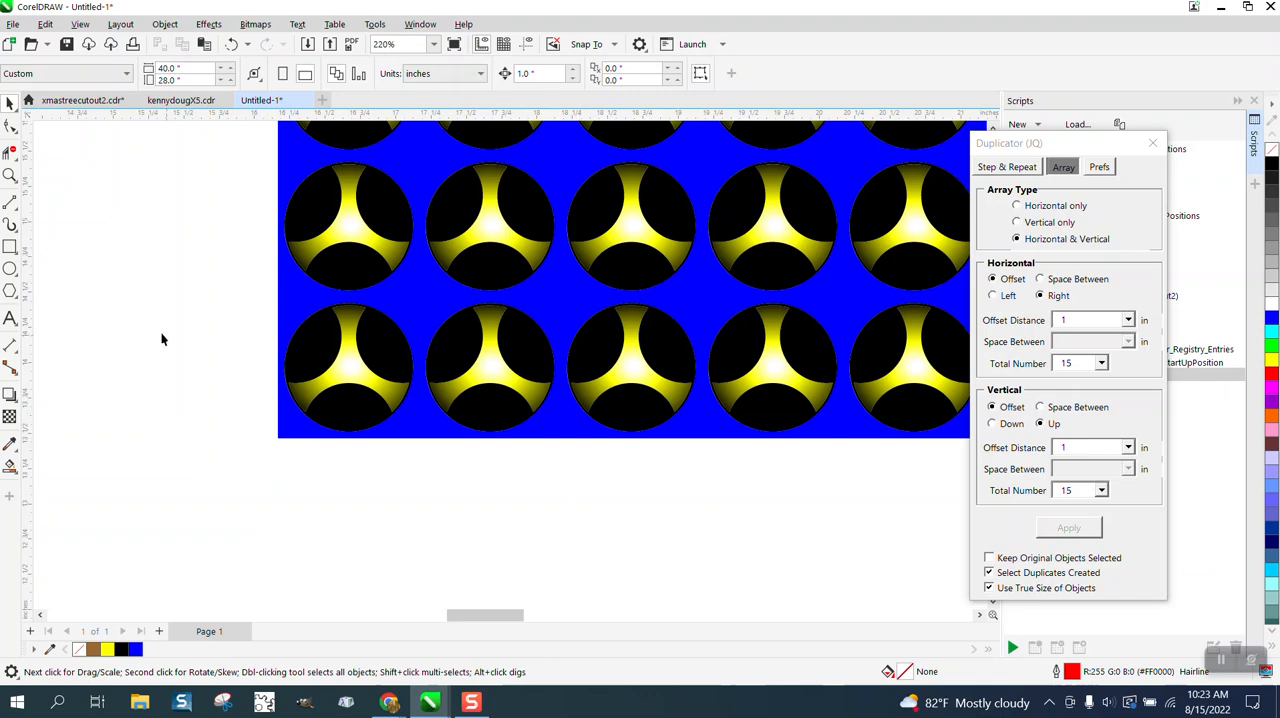
- Examine the finished array as a whole and up close, including the joins between neighbouring elements and the pieces along its right edge
left_click(9, 175)
left_click_drag(329, 272, 466, 334)
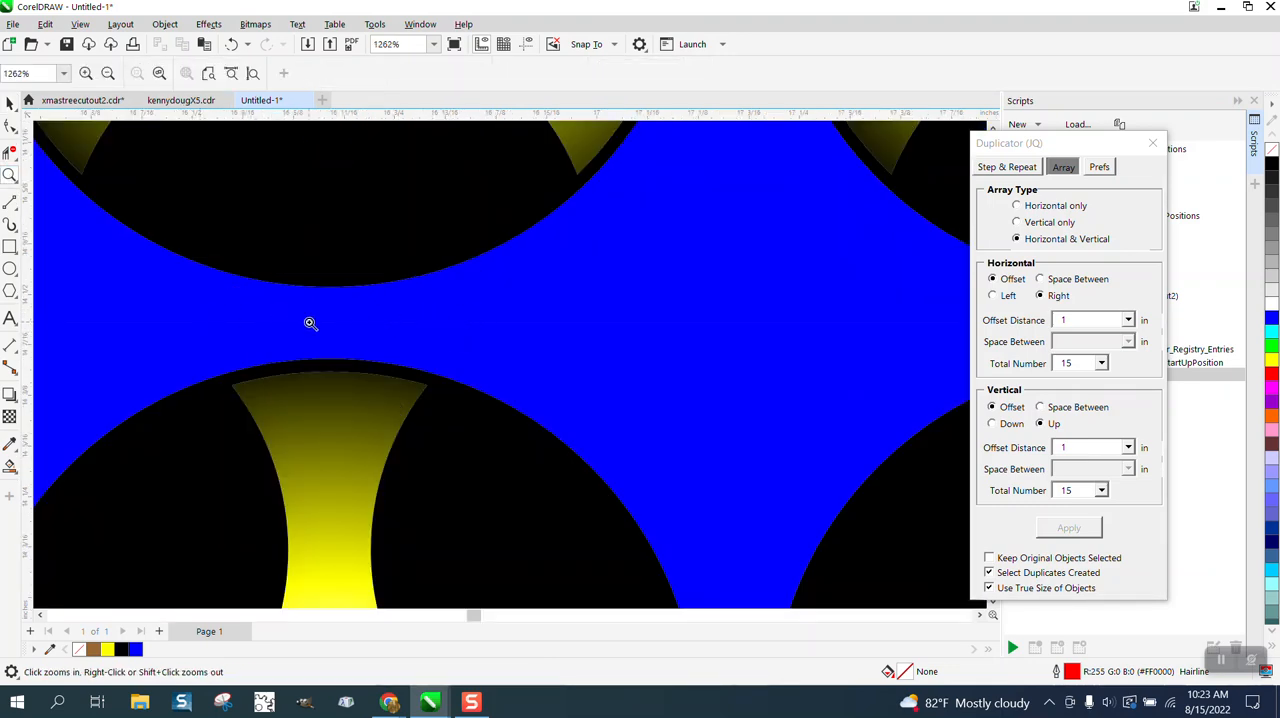
scroll(310, 324, "down", 1)
scroll(320, 328, "down", 2)
scroll(489, 372, "down", 1)
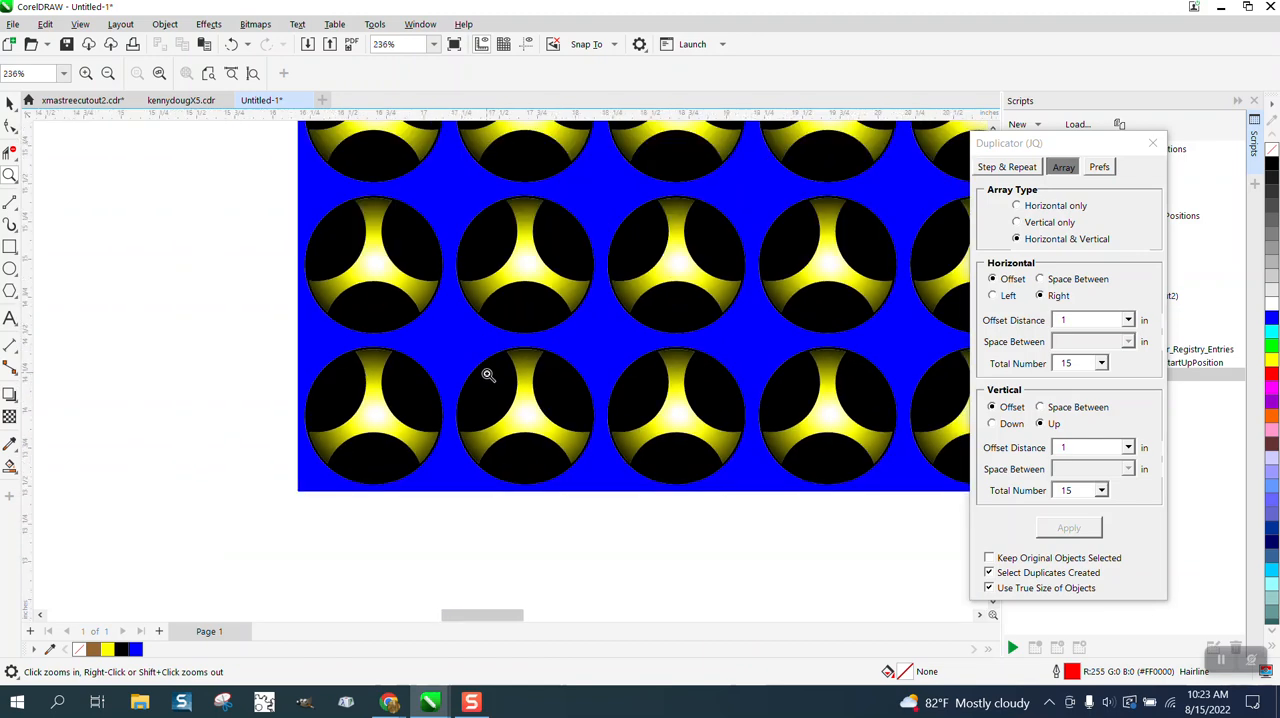
scroll(489, 376, "down", 2)
scroll(489, 376, "down", 6)
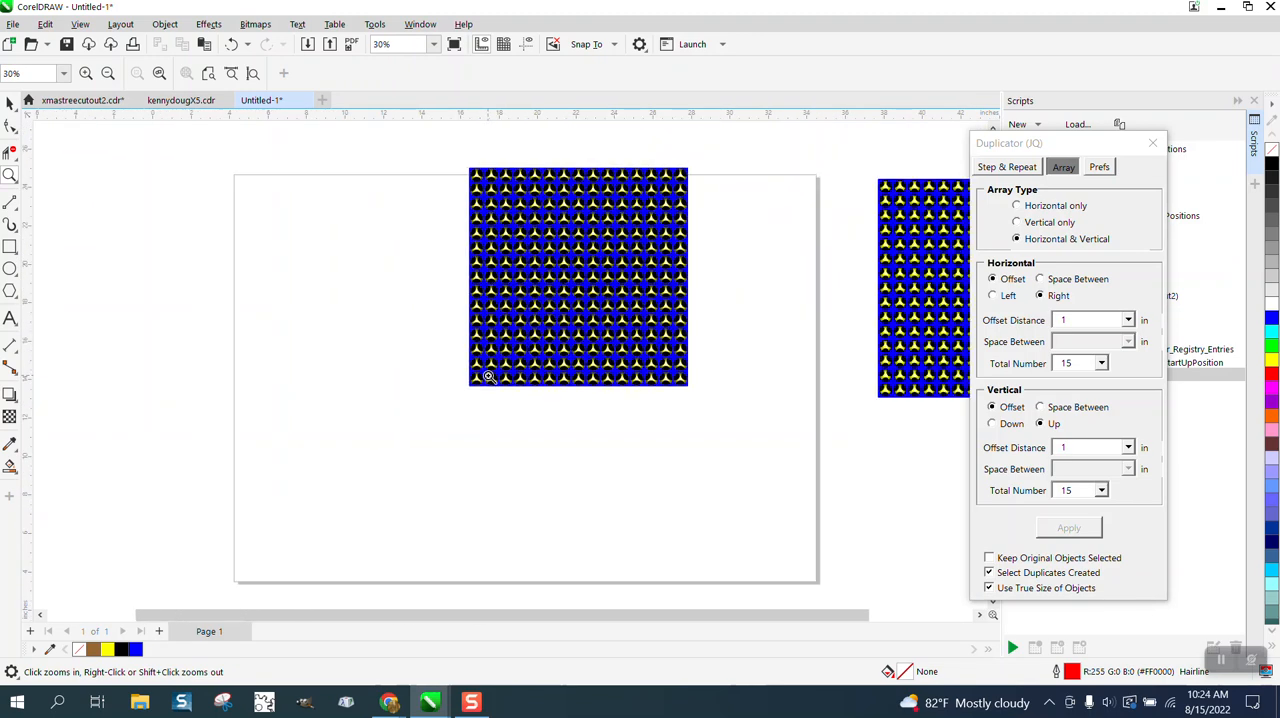
left_click_drag(586, 241, 626, 263)
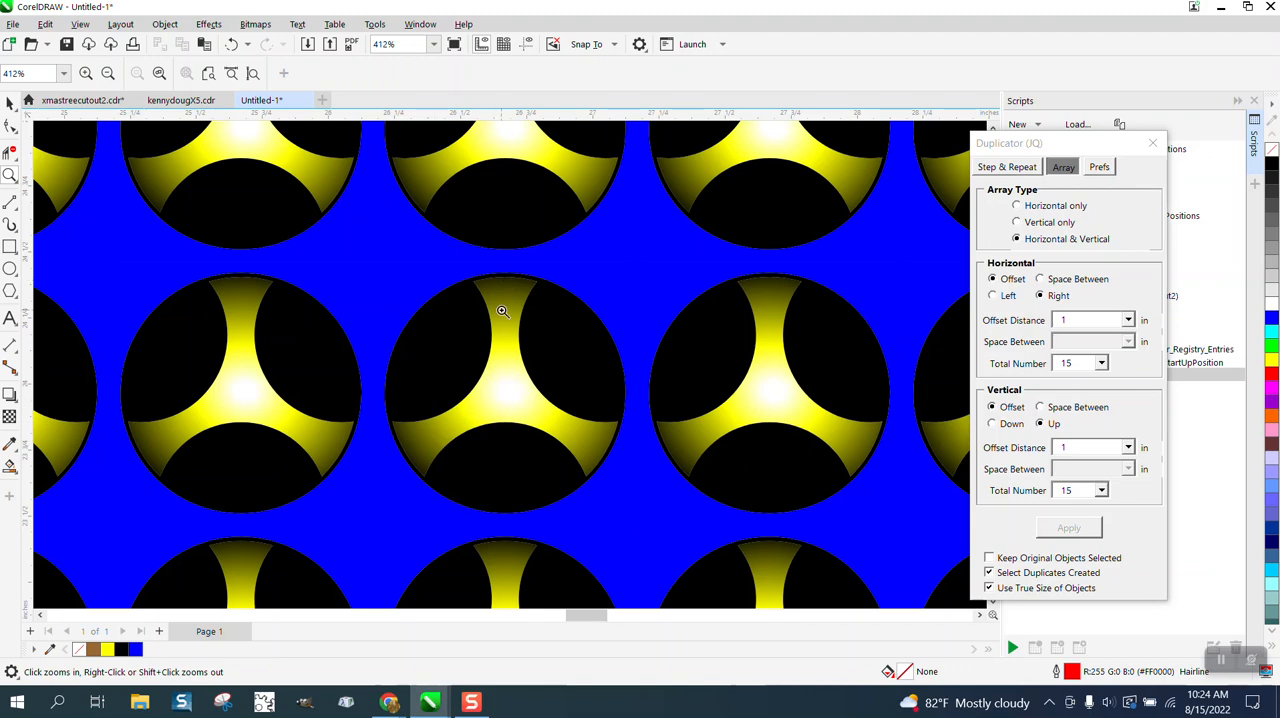
scroll(502, 320, "down", 10)
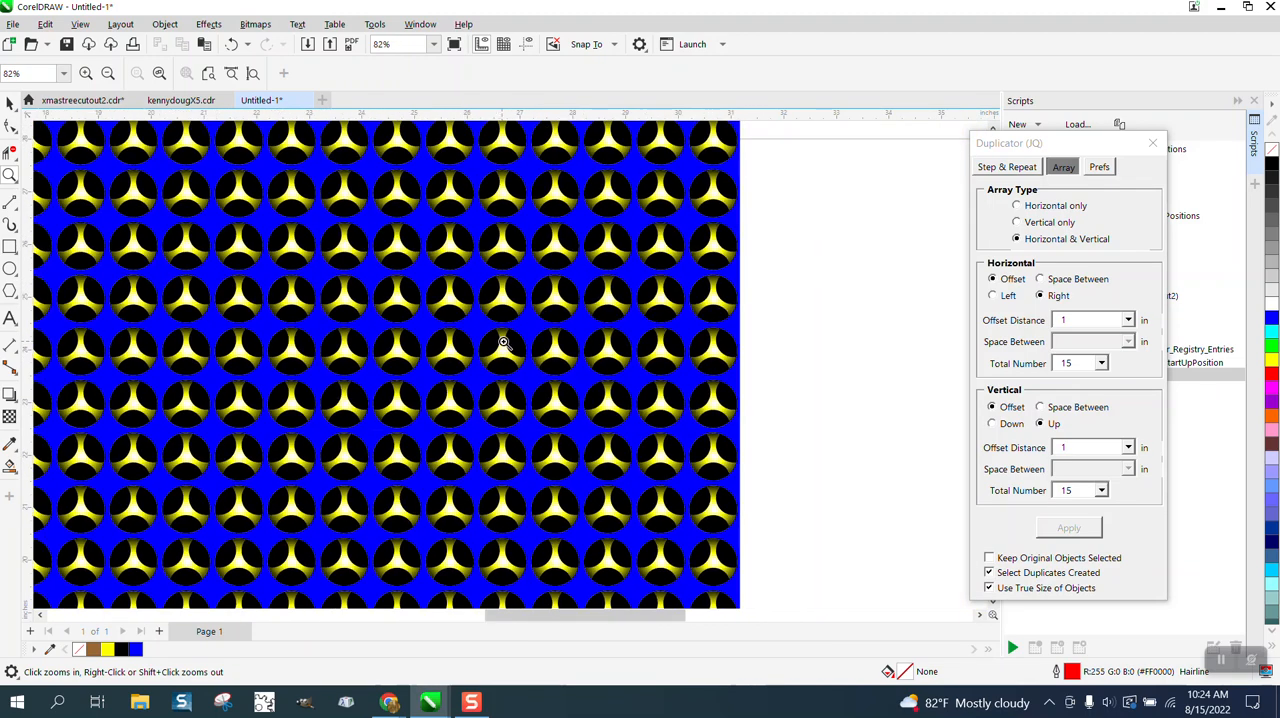
left_click_drag(688, 322, 754, 378)
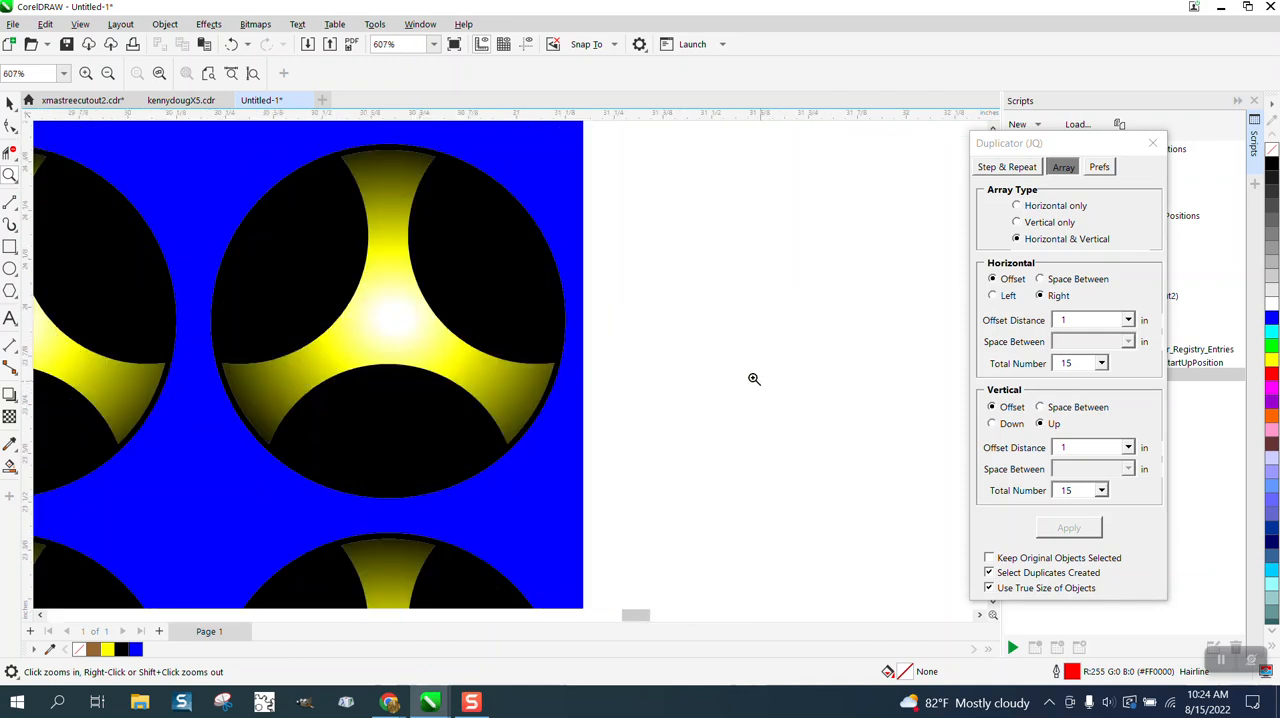
left_click_drag(486, 338, 604, 445)
scroll(634, 430, "down", 2)
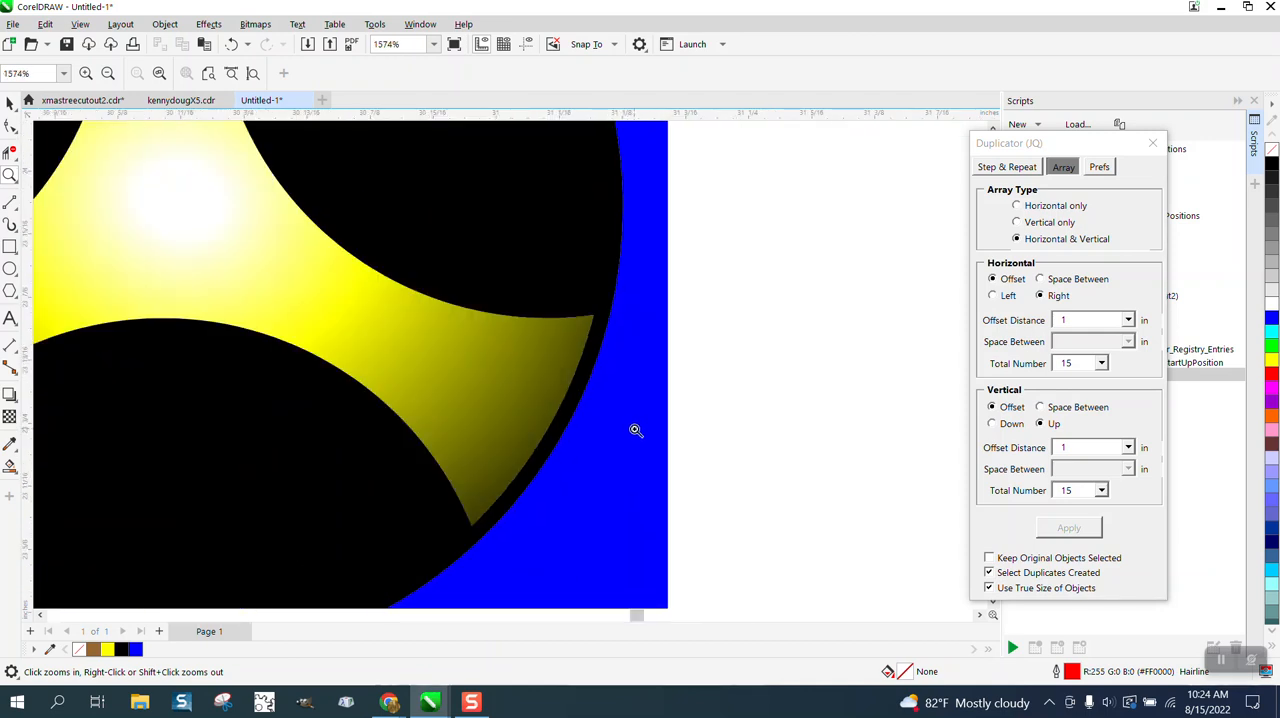
left_click(690, 432, "shift")
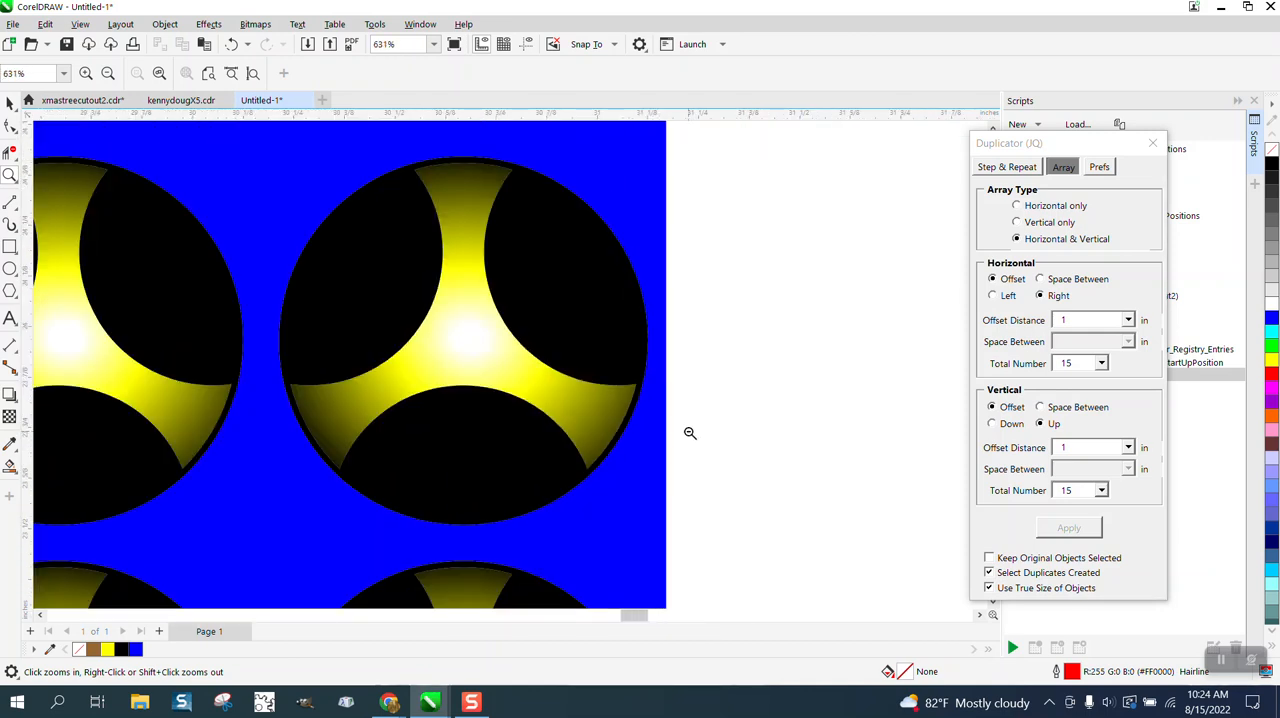